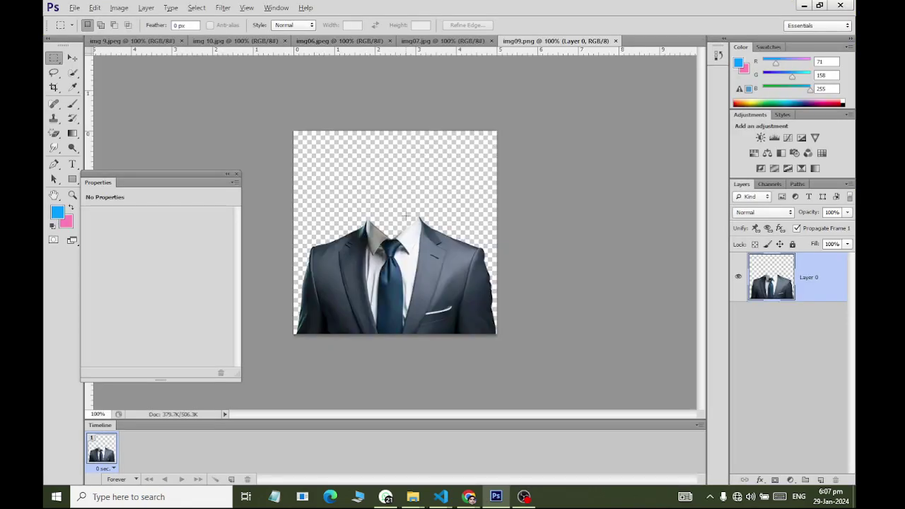
Step: Unlock the img 10.jpg portrait's Background as Layer 0, then return to img09.png
{"action": "left_click", "coordinate": [442, 41]}
{"action": "left_click", "coordinate": [326, 41]}
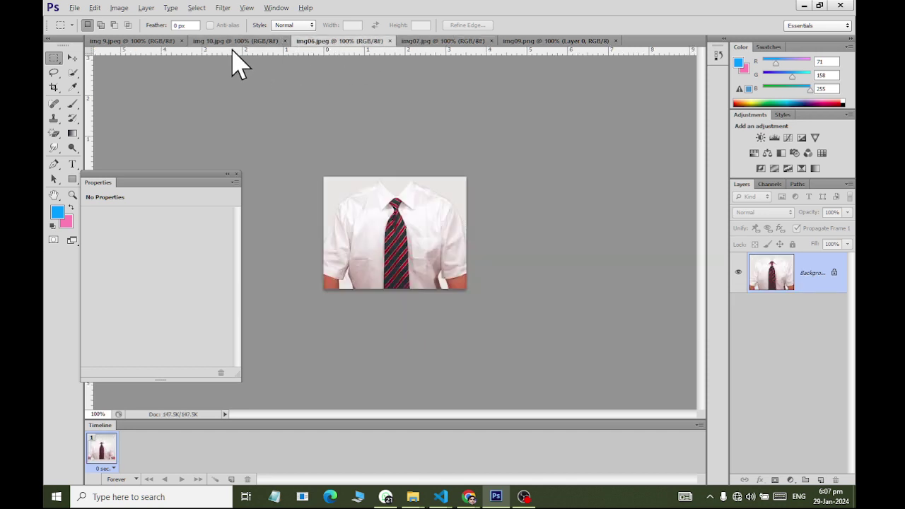
{"action": "left_click", "coordinate": [234, 41]}
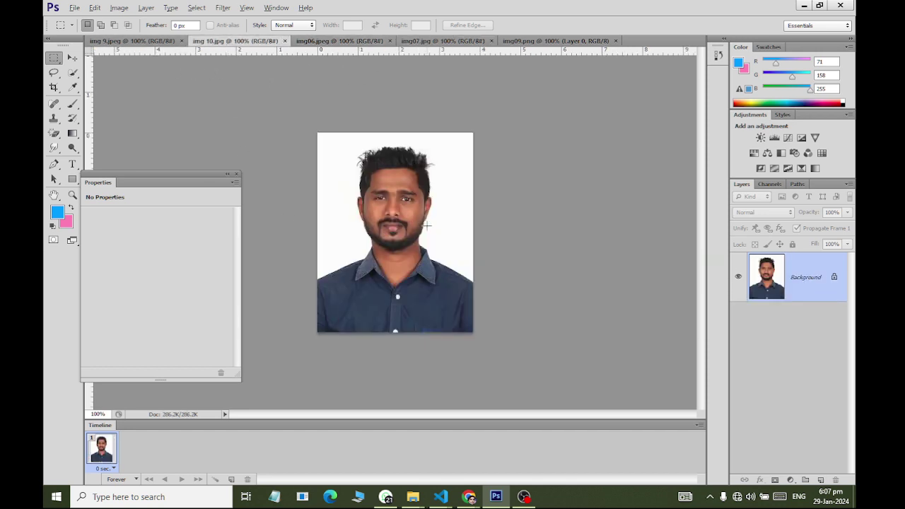
{"action": "double_click", "coordinate": [836, 280]}
{"action": "left_click", "coordinate": [587, 156]}
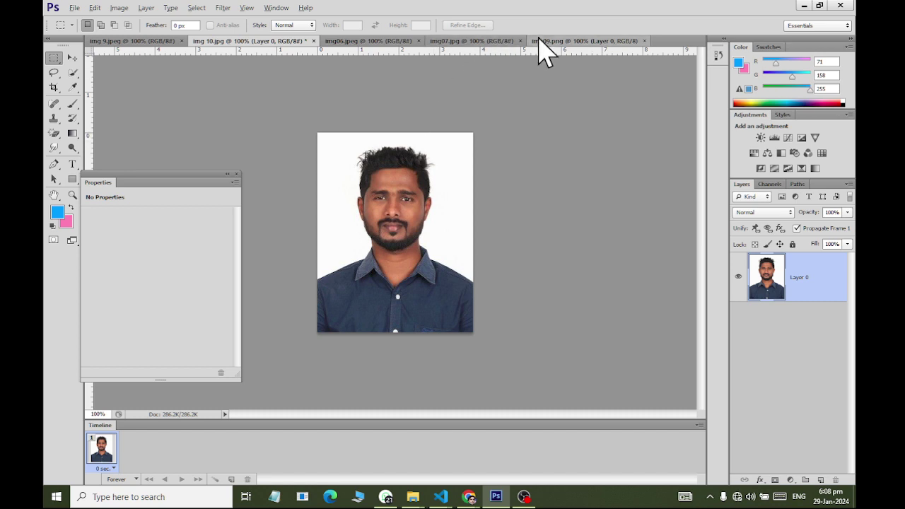
{"action": "left_click", "coordinate": [610, 40]}
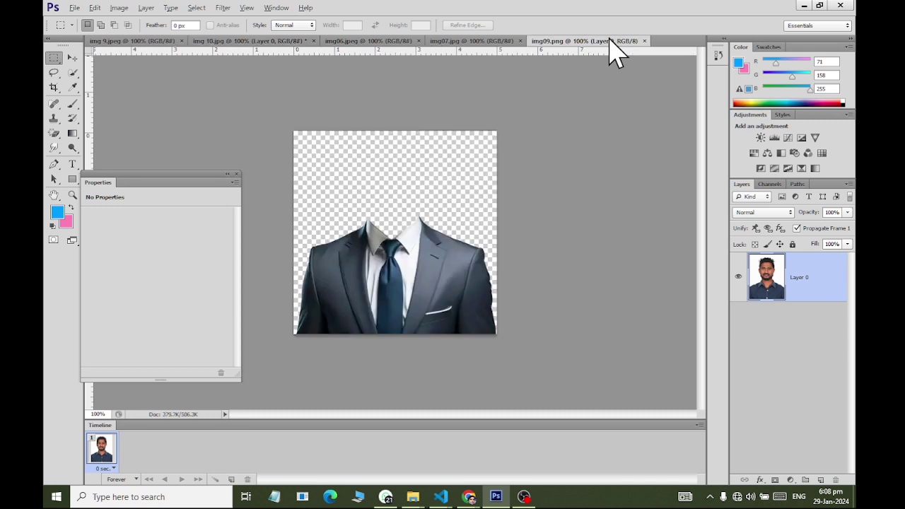
Step: Load and clear the suit selection, then switch to the Magic Eraser at tolerance 32
{"action": "left_click", "coordinate": [778, 295], "text": "ctrl"}
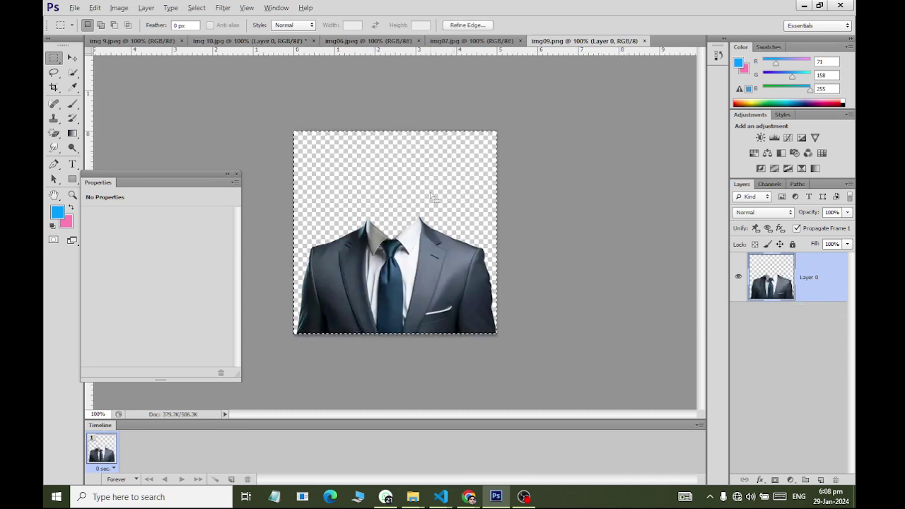
{"action": "left_click", "coordinate": [200, 146]}
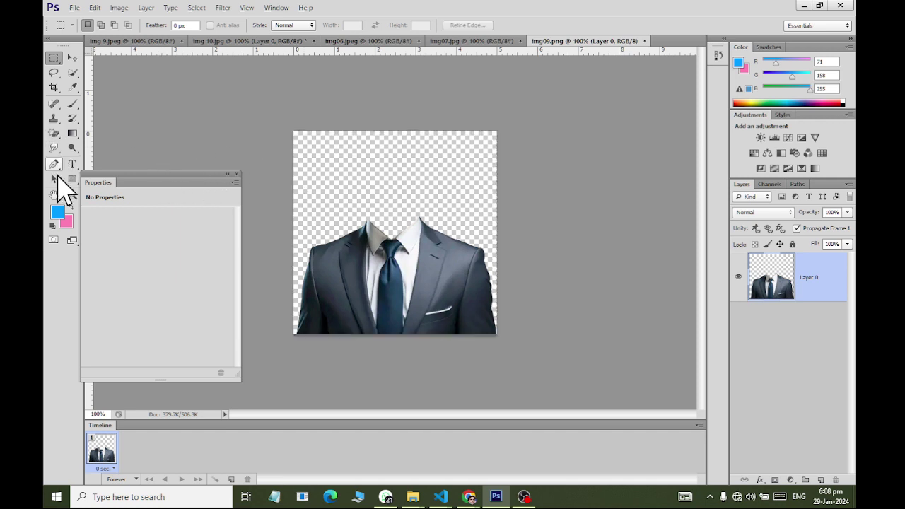
{"action": "left_click", "coordinate": [55, 147]}
{"action": "right_click", "coordinate": [56, 135]}
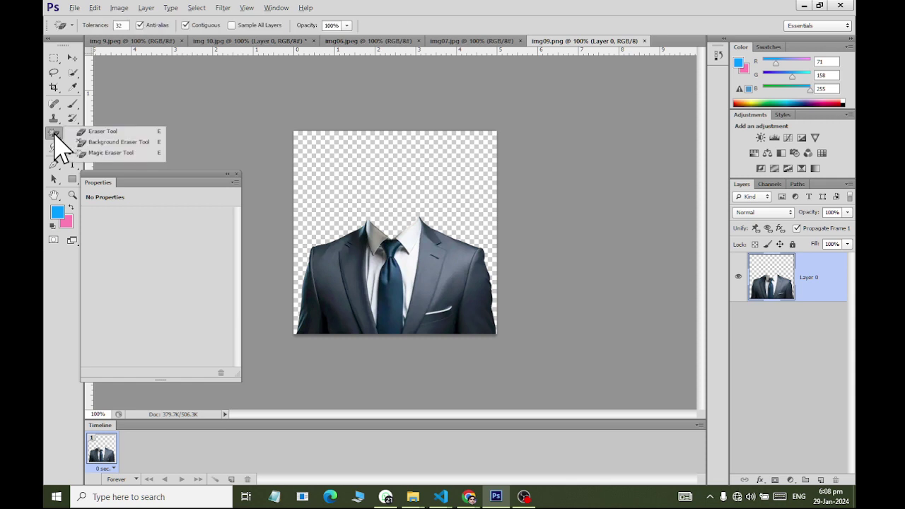
{"action": "left_click", "coordinate": [97, 152]}
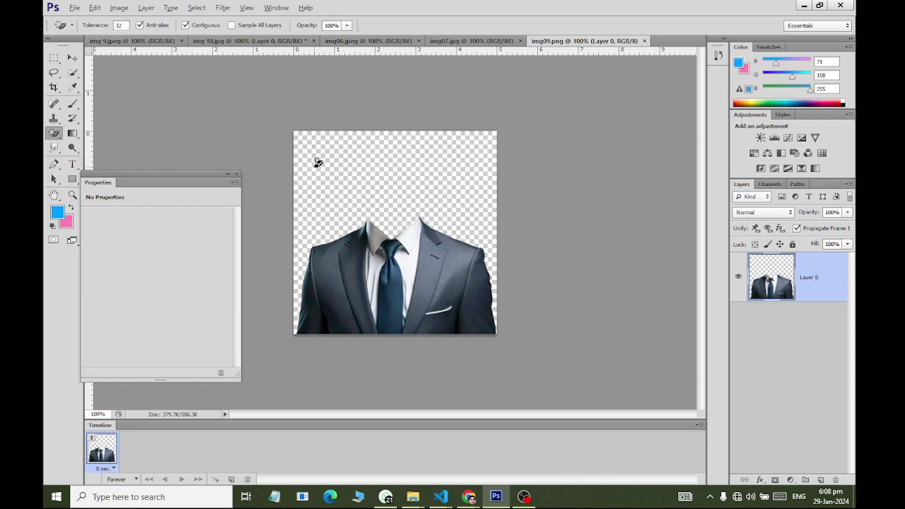
{"action": "scroll", "coordinate": [318, 163], "scroll_direction": "up", "scroll_amount": 5}
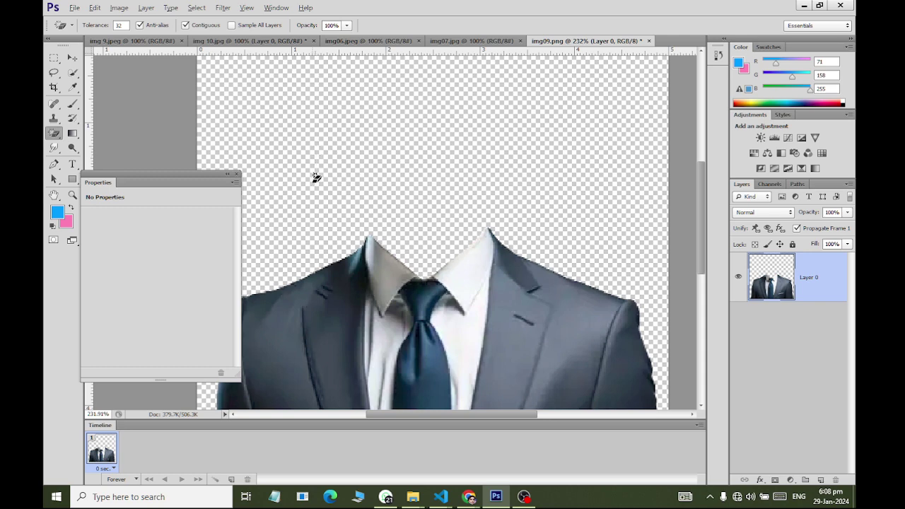
{"action": "scroll", "coordinate": [316, 157], "scroll_direction": "up", "scroll_amount": 3}
{"action": "scroll", "coordinate": [410, 193], "scroll_direction": "down", "scroll_amount": 3}
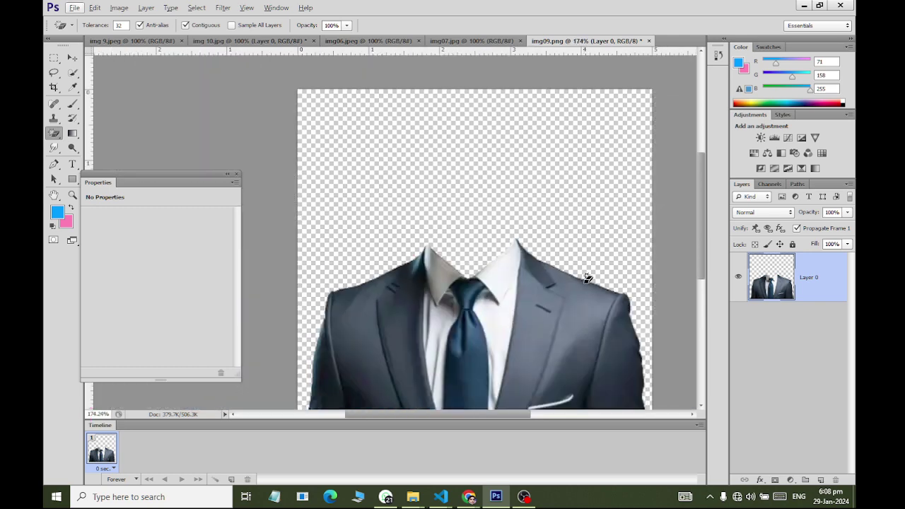
Step: Add Layer 1 beneath the suit, Paint Bucket it solid blue, and reselect Layer 0
{"action": "left_click", "coordinate": [821, 480]}
{"action": "left_click_drag", "start_coordinate": [791, 264], "coordinate": [766, 362]}
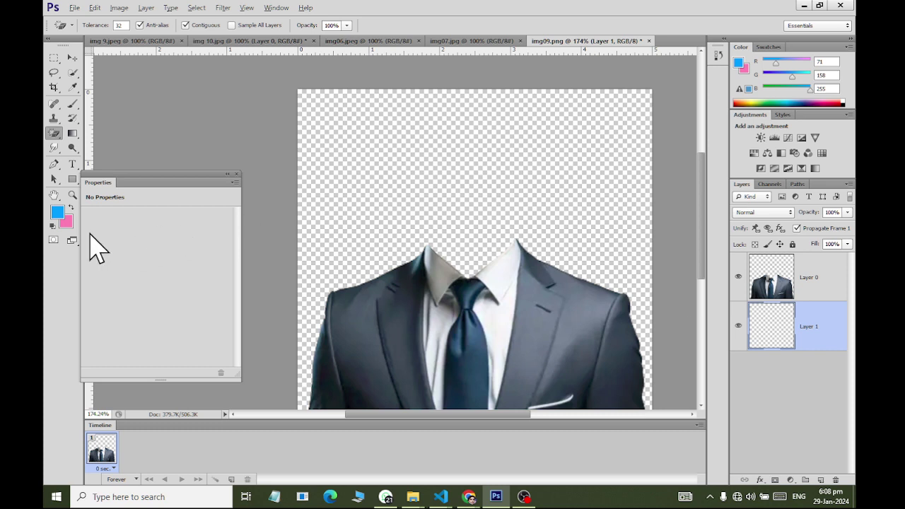
{"action": "left_click", "coordinate": [71, 133]}
{"action": "right_click", "coordinate": [68, 133]}
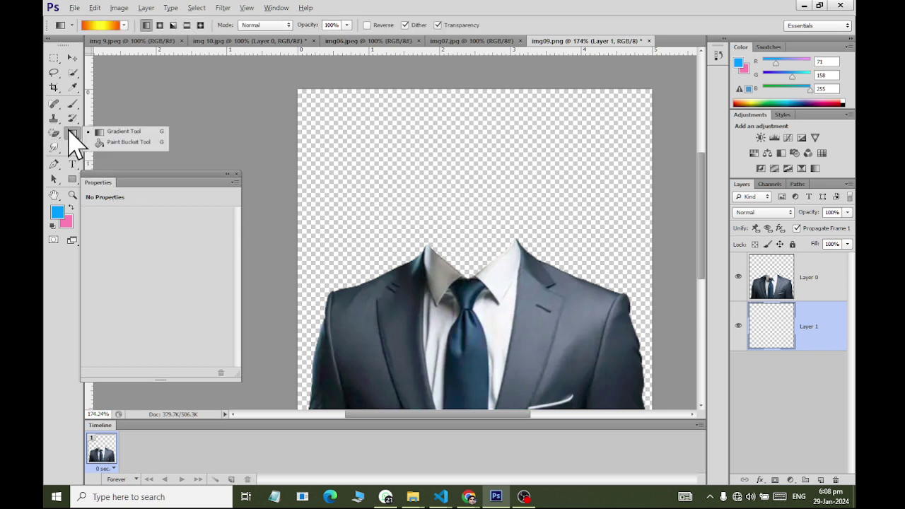
{"action": "left_click", "coordinate": [128, 143]}
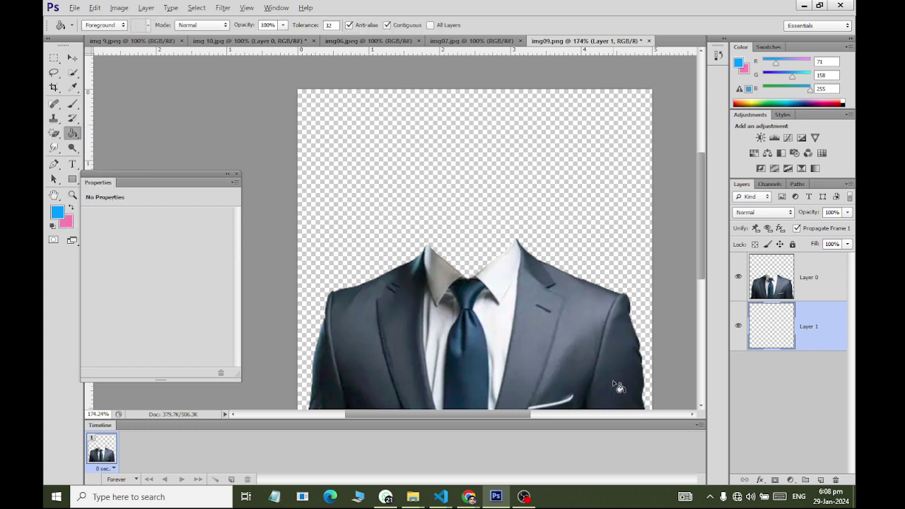
{"action": "left_click", "coordinate": [766, 417]}
{"action": "left_click", "coordinate": [790, 330]}
{"action": "left_click", "coordinate": [615, 225]}
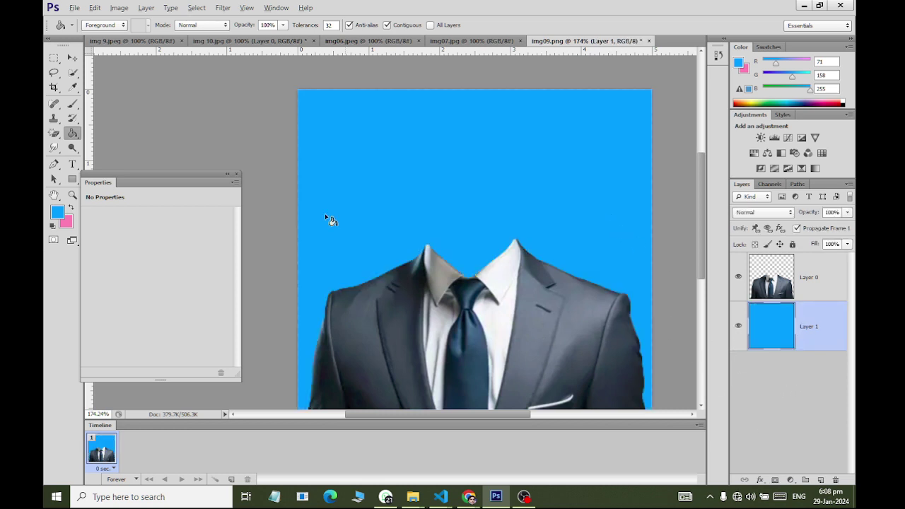
{"action": "left_click", "coordinate": [72, 57]}
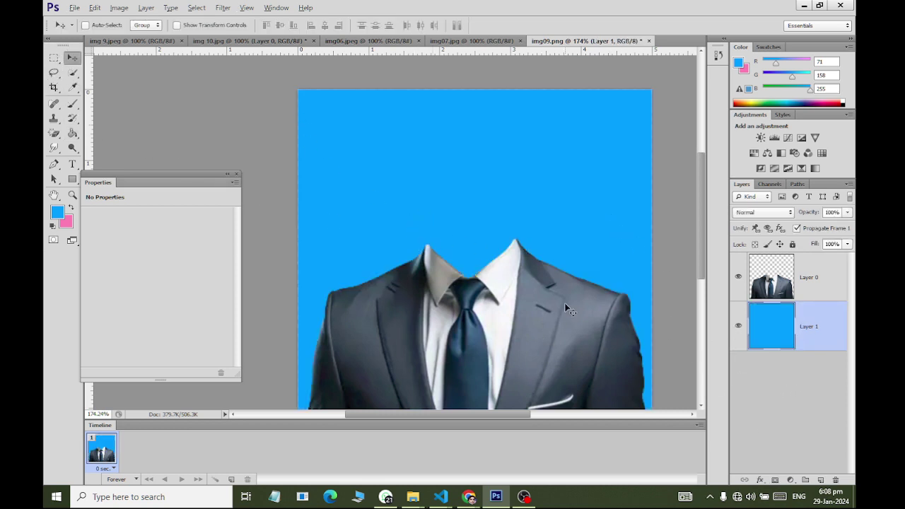
{"action": "left_click", "coordinate": [784, 276]}
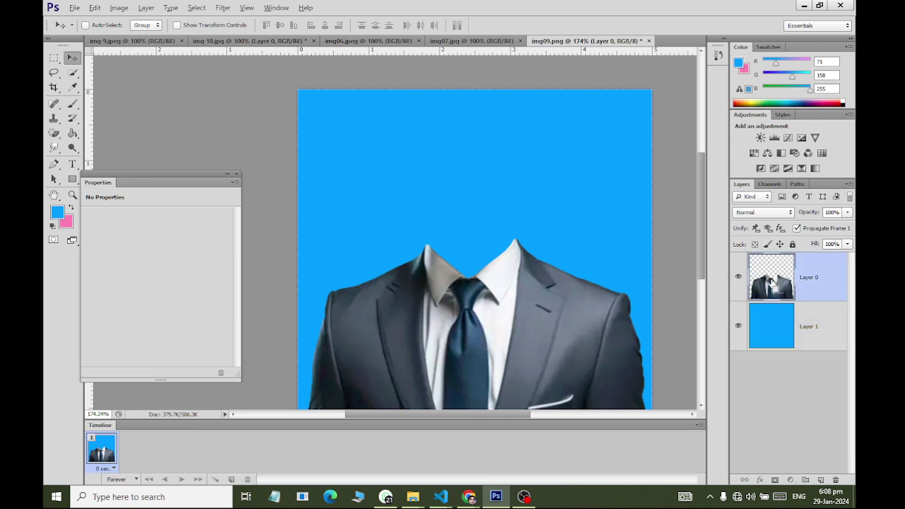
Step: Copy the suit from Layer 0 and paste it onto the man's body in img 10.jpg
{"action": "left_click", "coordinate": [785, 294], "text": "ctrl"}
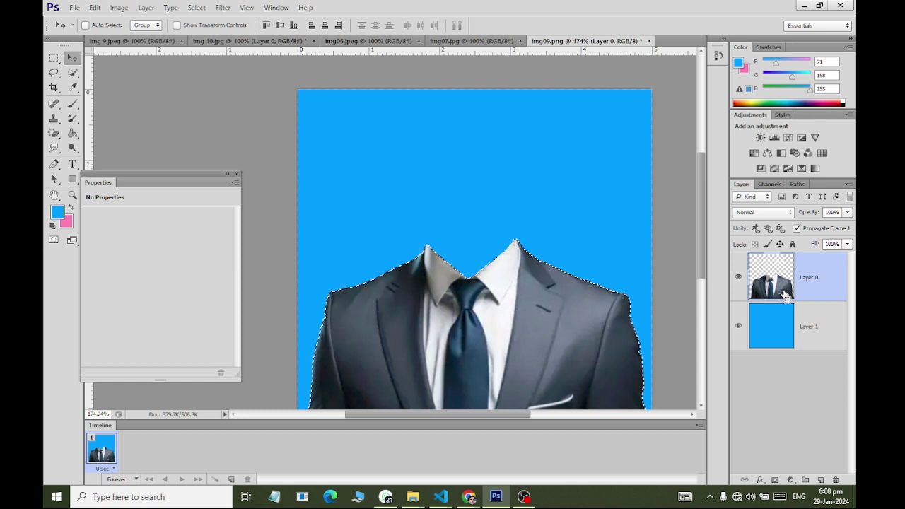
{"action": "left_click", "coordinate": [471, 41]}
{"action": "left_click", "coordinate": [224, 41]}
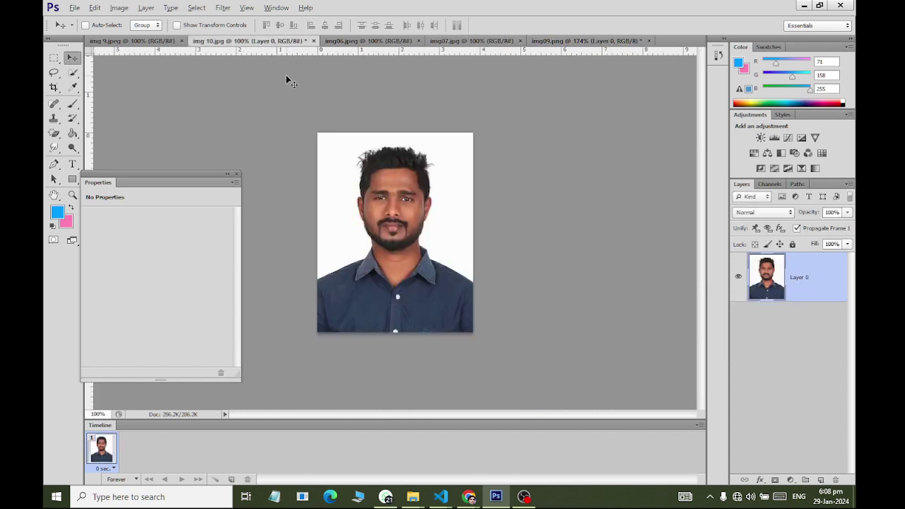
{"action": "key", "text": "ctrl+v"}
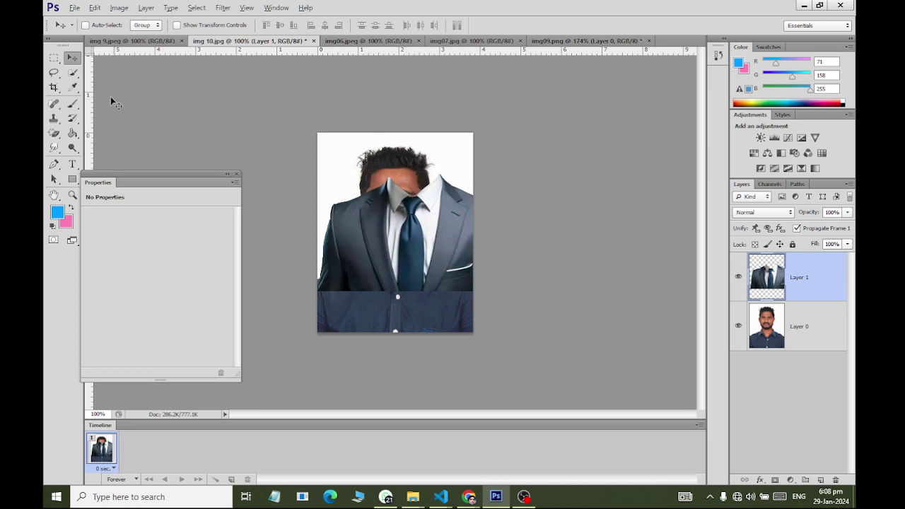
{"action": "left_click_drag", "start_coordinate": [410, 229], "coordinate": [398, 299]}
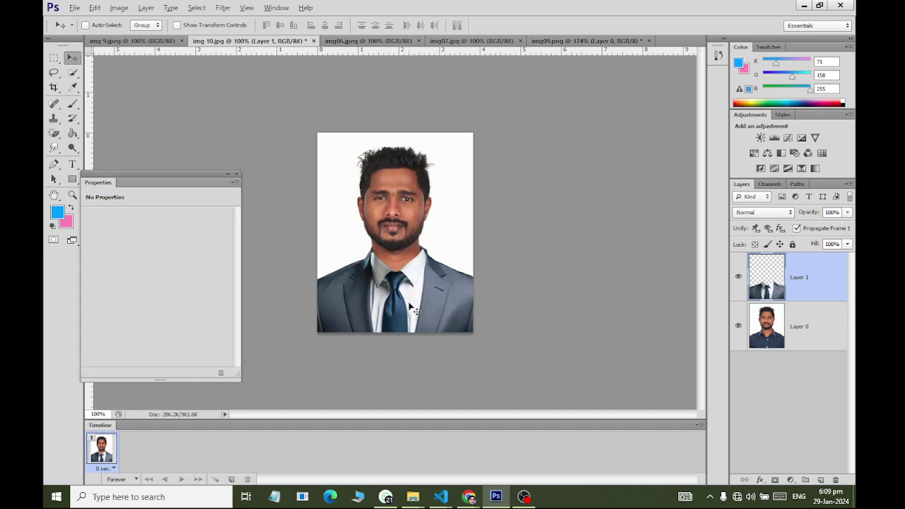
Step: Unlock img 9.jpeg's Background as Layer 0
{"action": "left_click", "coordinate": [134, 41]}
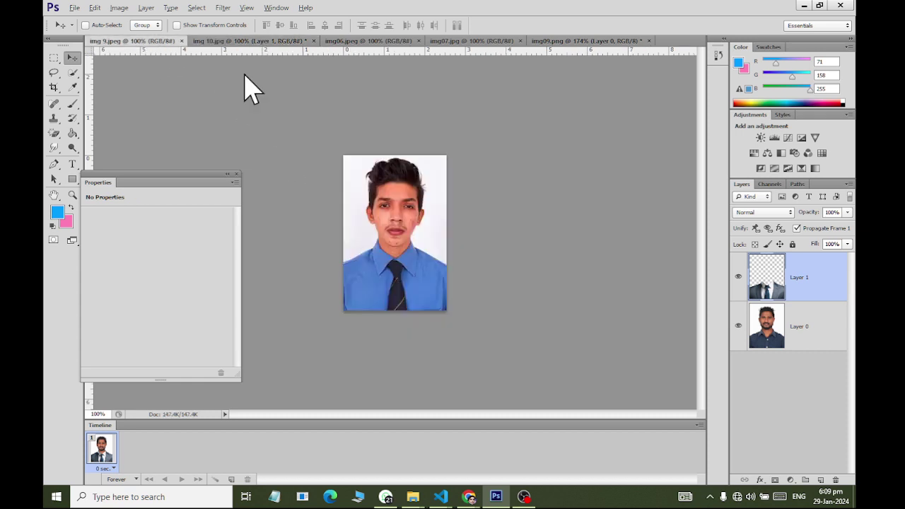
{"action": "scroll", "coordinate": [398, 312], "scroll_direction": "up", "scroll_amount": 1}
{"action": "scroll", "coordinate": [398, 307], "scroll_direction": "up", "scroll_amount": 4}
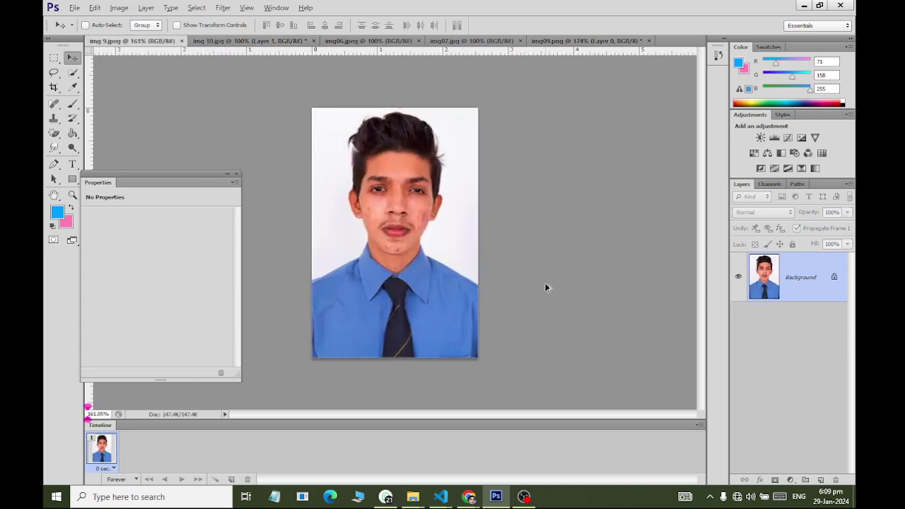
{"action": "double_click", "coordinate": [834, 279]}
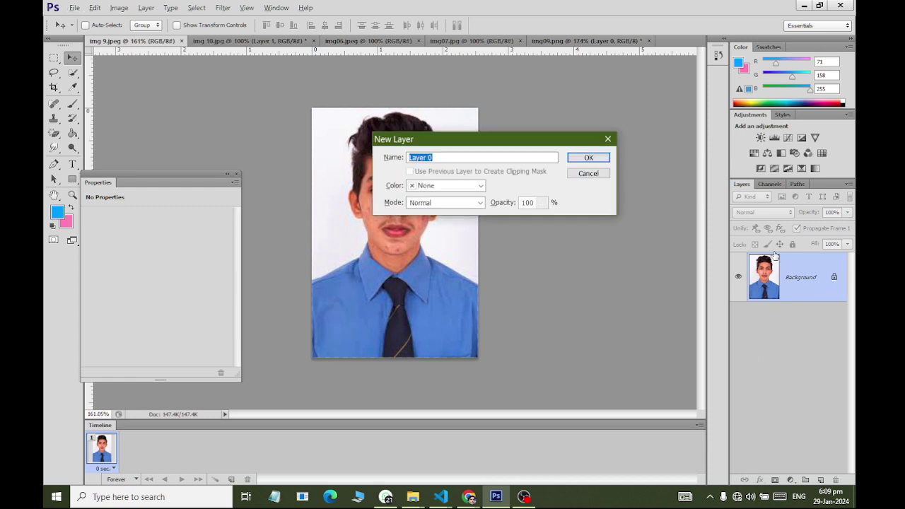
{"action": "left_click", "coordinate": [589, 157]}
Step: Paste the grey suit and drag it over the young man's shirt
{"action": "key", "text": "ctrl+v"}
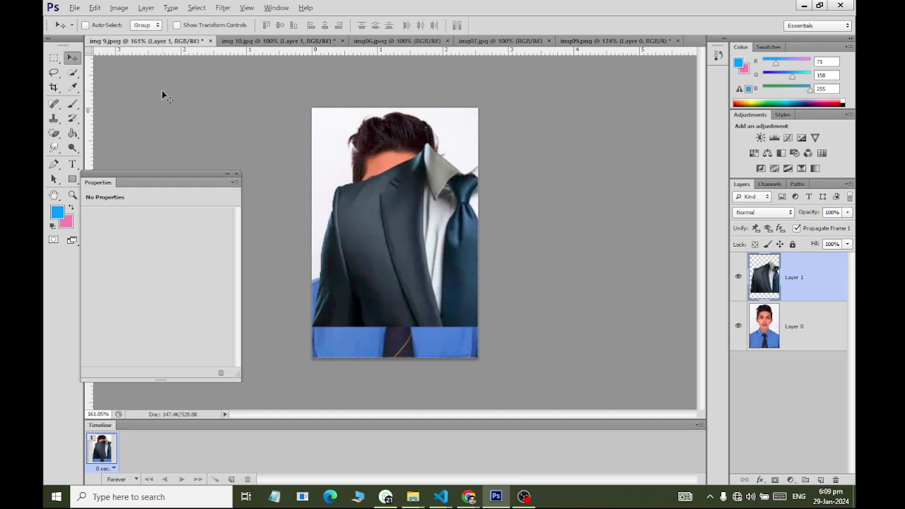
{"action": "mouse_move", "coordinate": [415, 222]}
{"action": "left_mouse_down"}
{"action": "mouse_move", "coordinate": [356, 356]}
{"action": "mouse_move", "coordinate": [349, 330]}
{"action": "left_mouse_up"}
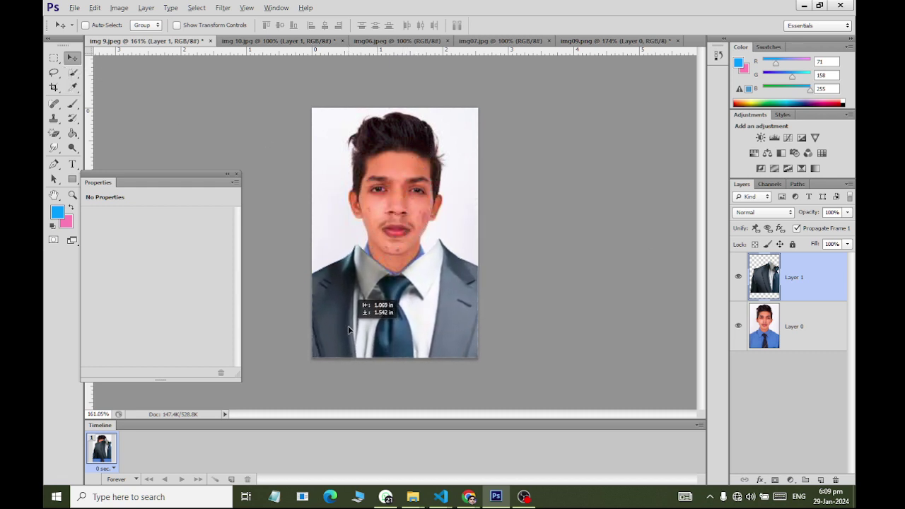
{"action": "mouse_move", "coordinate": [348, 330]}
{"action": "left_mouse_down"}
{"action": "mouse_move", "coordinate": [348, 346]}
{"action": "mouse_move", "coordinate": [411, 228]}
{"action": "left_mouse_up"}
Step: Free Transform the suit down to about 70% and nudge it up to the neck
{"action": "key", "text": "ctrl+t"}
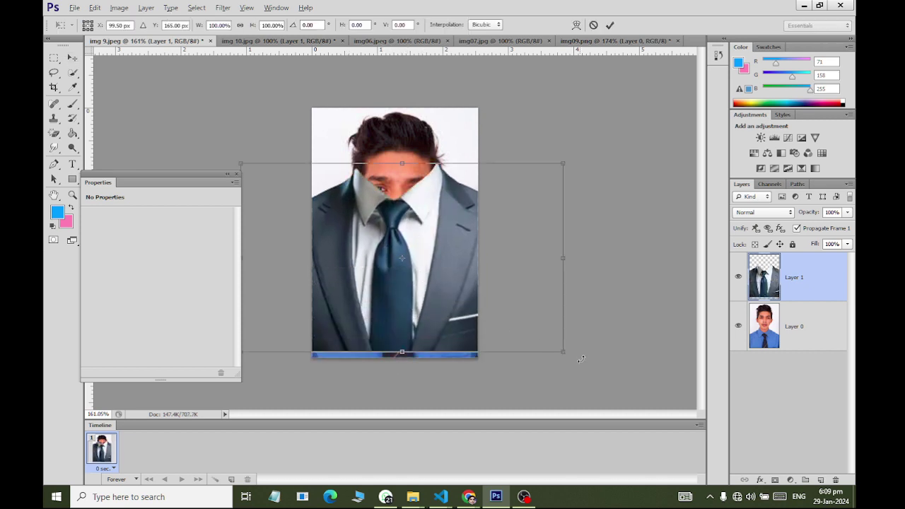
{"action": "left_click_drag", "start_coordinate": [560, 352], "coordinate": [538, 336]}
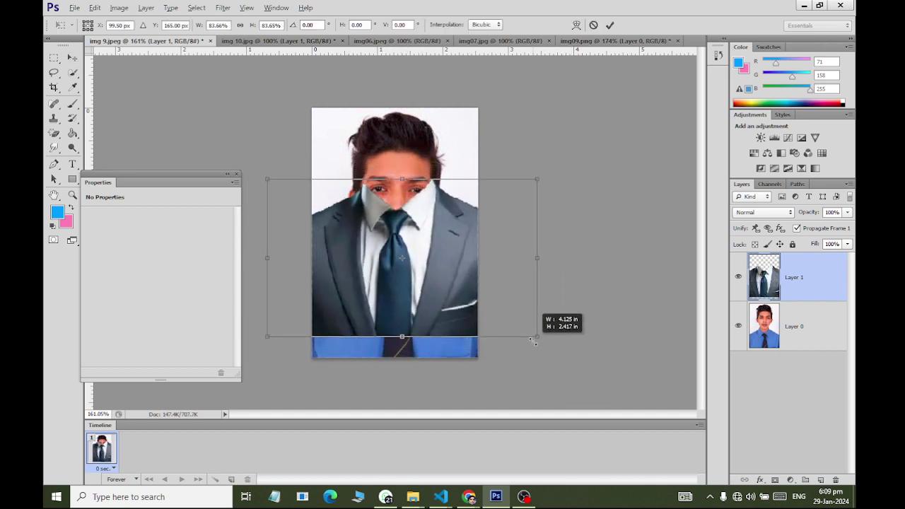
{"action": "mouse_move", "coordinate": [450, 308]}
{"action": "left_mouse_down"}
{"action": "mouse_move", "coordinate": [440, 377]}
{"action": "mouse_move", "coordinate": [442, 367]}
{"action": "left_mouse_up"}
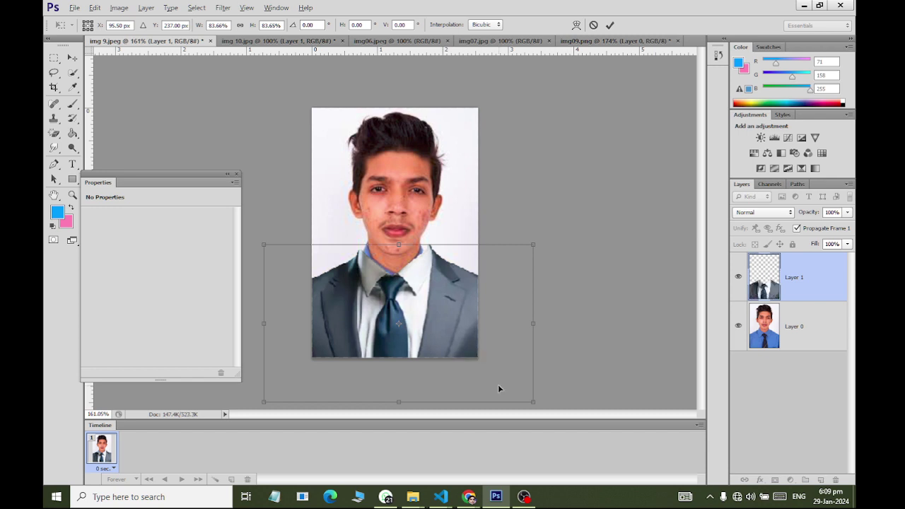
{"action": "left_click_drag", "start_coordinate": [534, 402], "coordinate": [511, 388]}
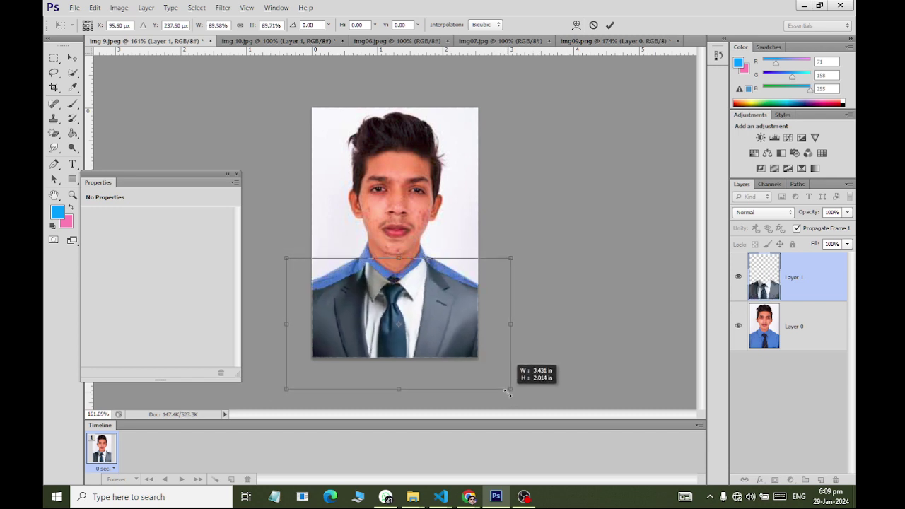
{"action": "left_click_drag", "start_coordinate": [393, 348], "coordinate": [394, 339]}
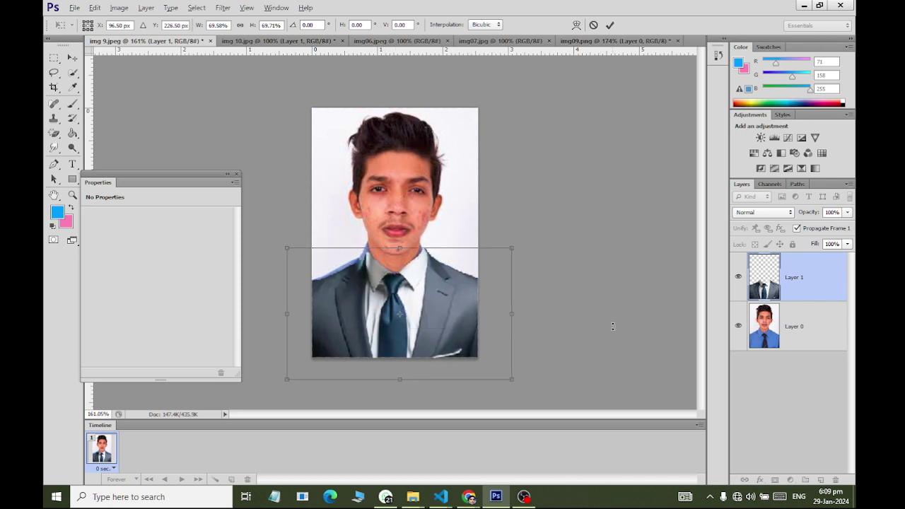
{"action": "key", "text": "Left"}
{"action": "key", "text": "Left"}
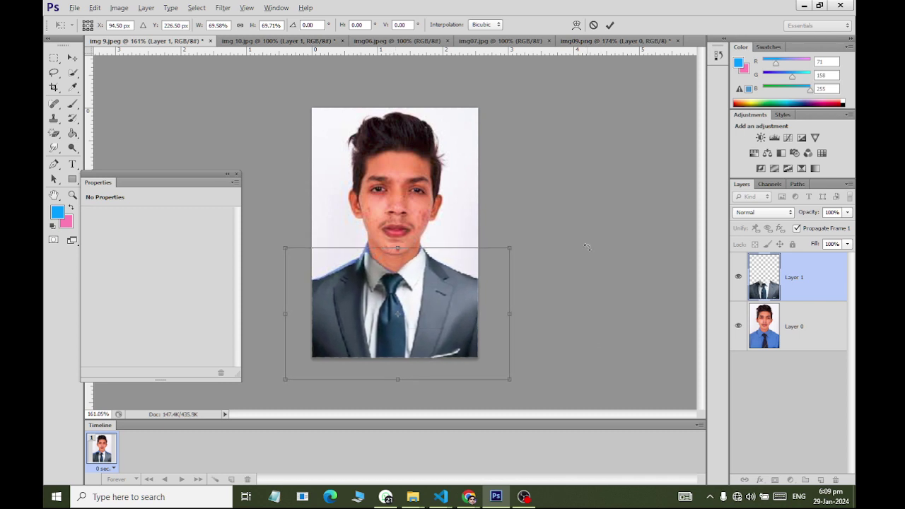
{"action": "key", "text": "Right"}
{"action": "key", "text": "Down"}
{"action": "key", "text": "Down"}
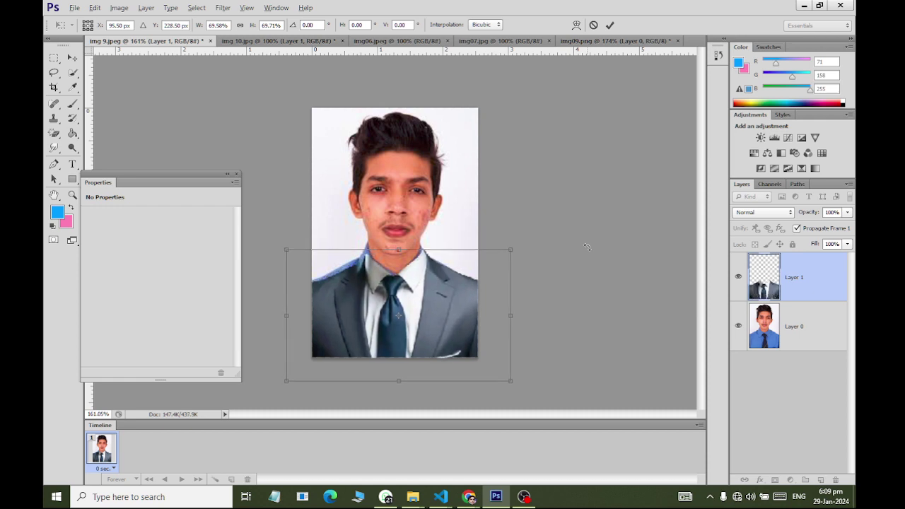
{"action": "key", "text": "Down"}
{"action": "key", "text": "Up"}
{"action": "key", "text": "Up"}
{"action": "key", "text": "Up"}
{"action": "key", "text": "Up"}
{"action": "key", "text": "Up"}
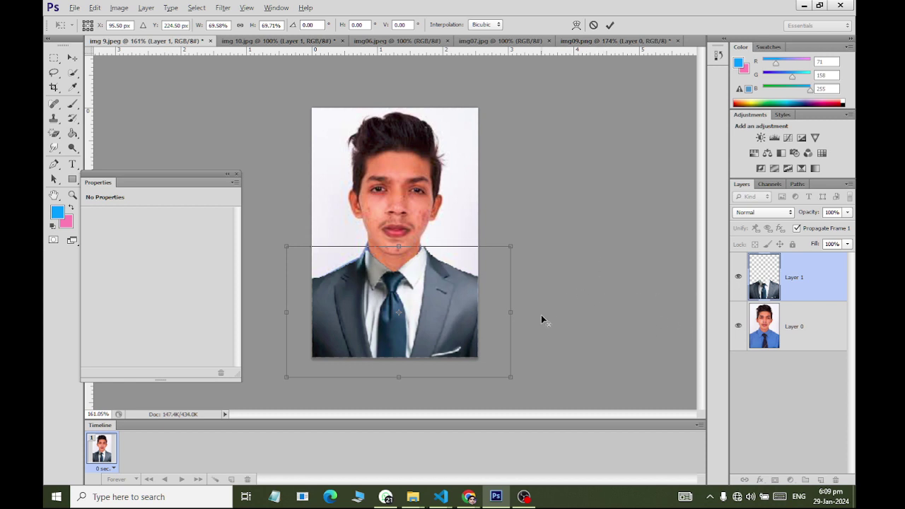
Step: Fine-tune the suit's width and position, then apply the transform at 61.13% × 73.56%
{"action": "left_click_drag", "start_coordinate": [507, 317], "coordinate": [503, 323]}
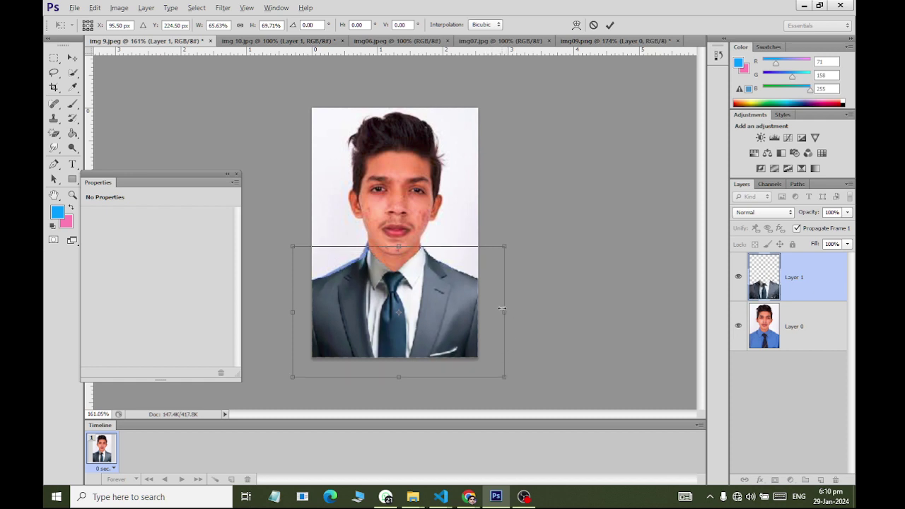
{"action": "left_click_drag", "start_coordinate": [502, 310], "coordinate": [499, 299]}
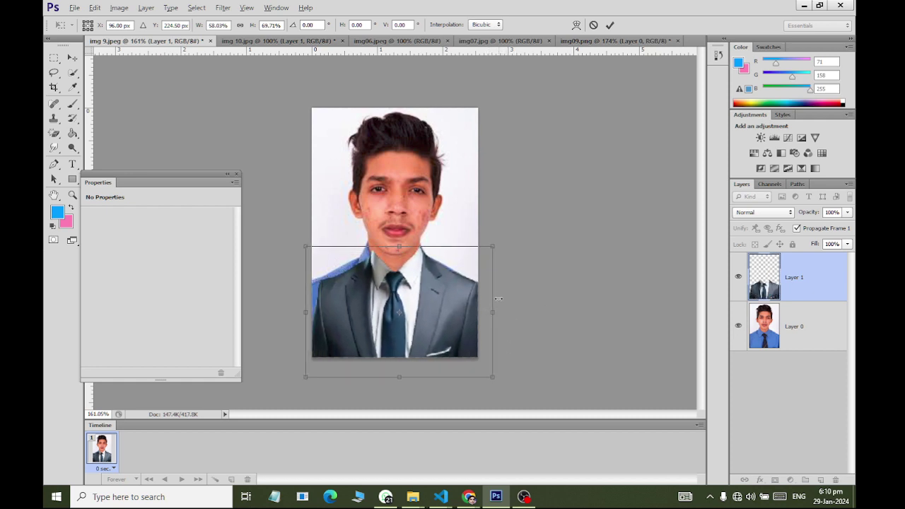
{"action": "key", "text": "Left"}
{"action": "key", "text": "Left"}
{"action": "key", "text": "Left"}
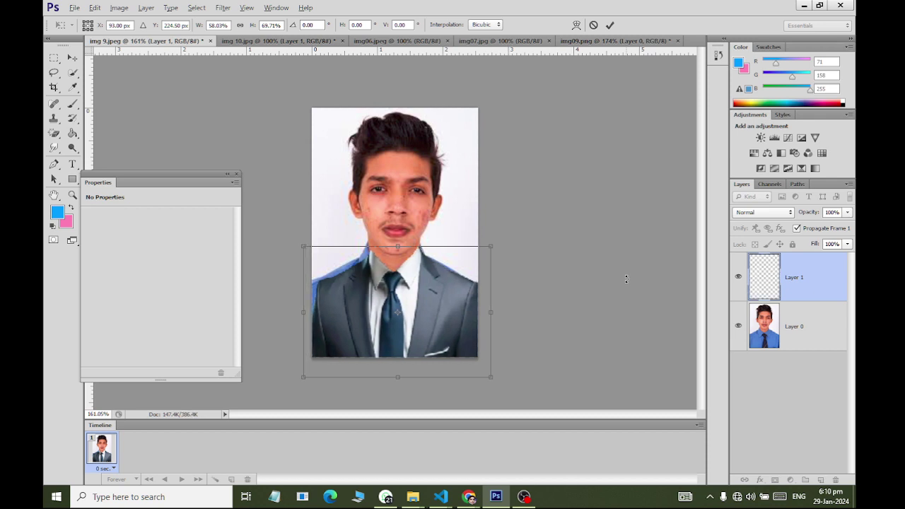
{"action": "key", "text": "Left"}
{"action": "key", "text": "Left"}
{"action": "key", "text": "Up"}
{"action": "key", "text": "Up"}
{"action": "key", "text": "Right"}
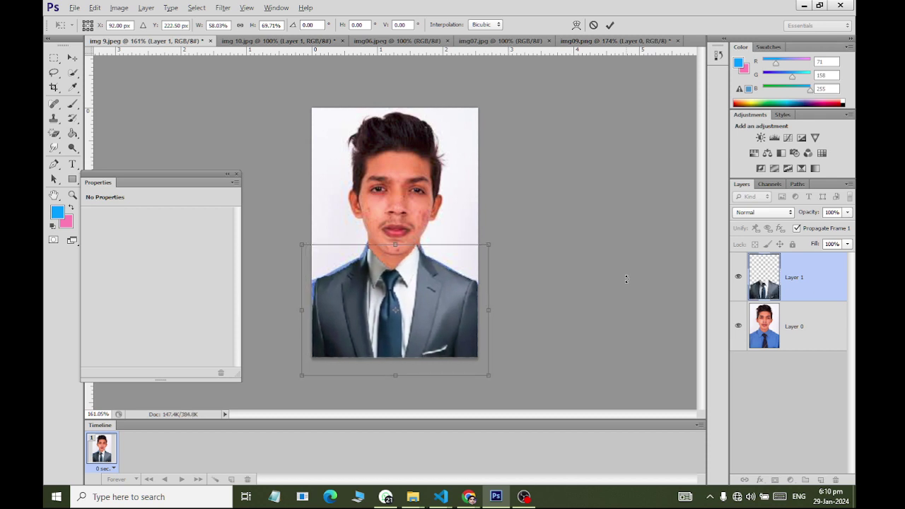
{"action": "key", "text": "Right"}
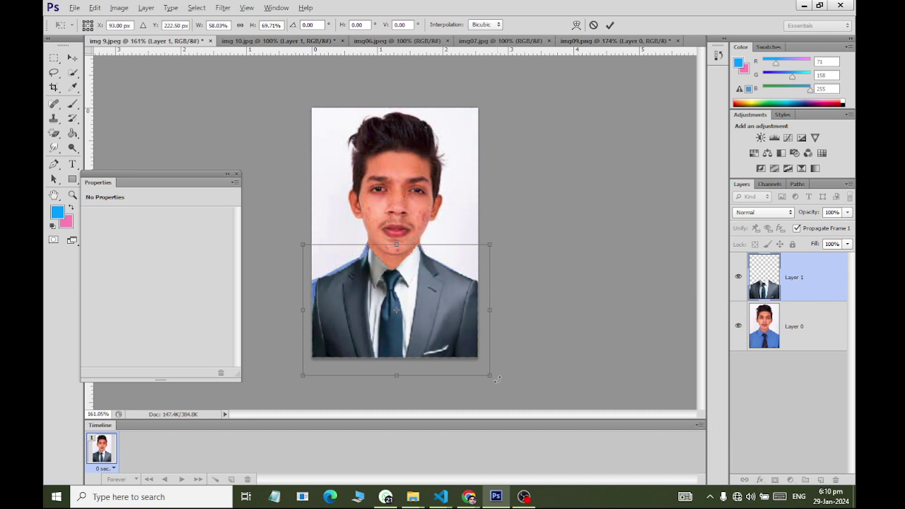
{"action": "left_click_drag", "start_coordinate": [491, 376], "coordinate": [496, 379]}
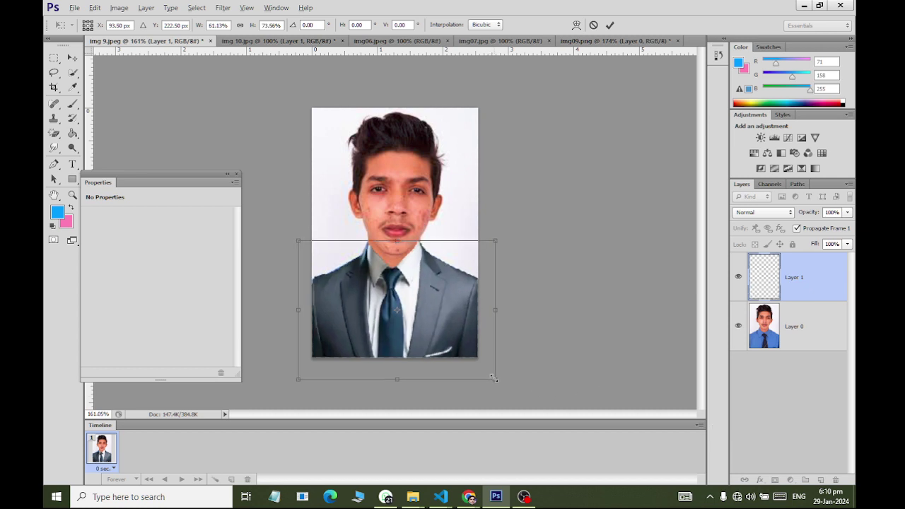
{"action": "key", "text": "Down"}
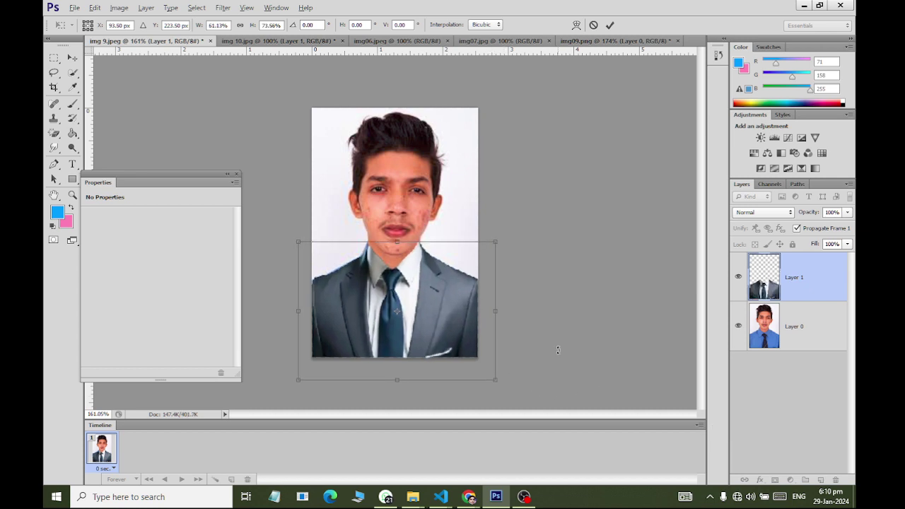
{"action": "key", "text": "Right"}
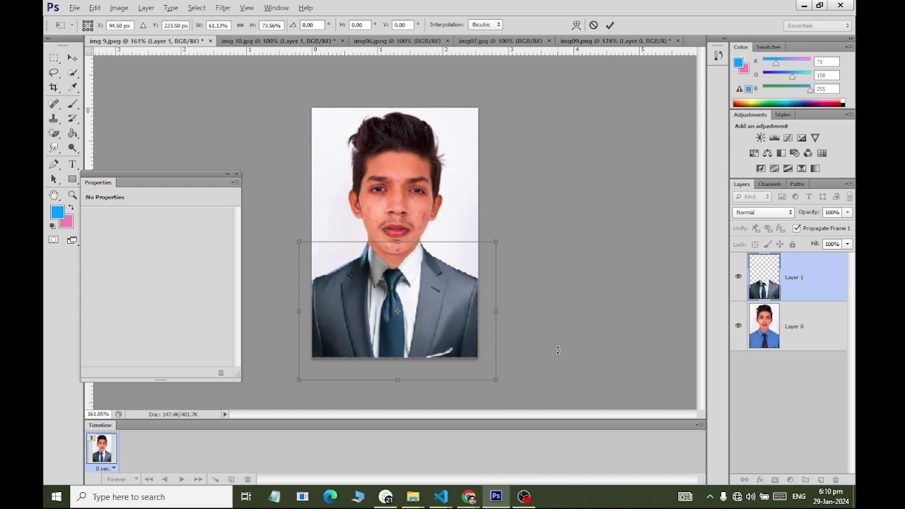
{"action": "key", "text": "Down"}
{"action": "key", "text": "Down"}
{"action": "key", "text": "Down"}
{"action": "key", "text": "Down"}
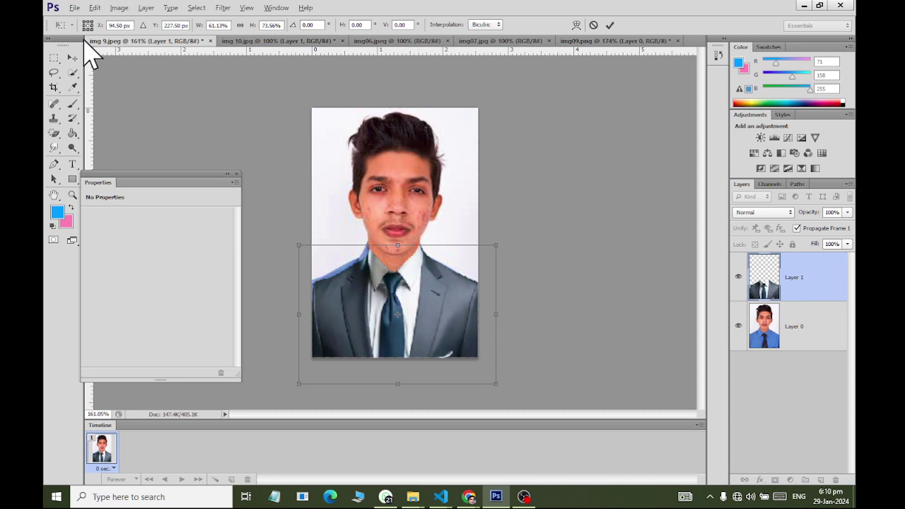
{"action": "left_click", "coordinate": [73, 58]}
{"action": "left_click", "coordinate": [398, 191]}
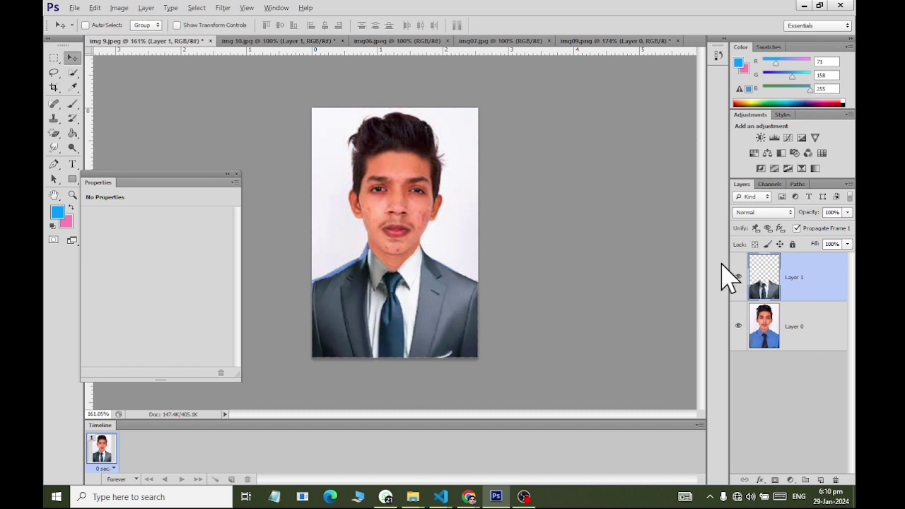
Step: On Layer 0, set a 45 px Eraser brush and test a stroke beside the neck, then undo it
{"action": "left_click", "coordinate": [777, 341]}
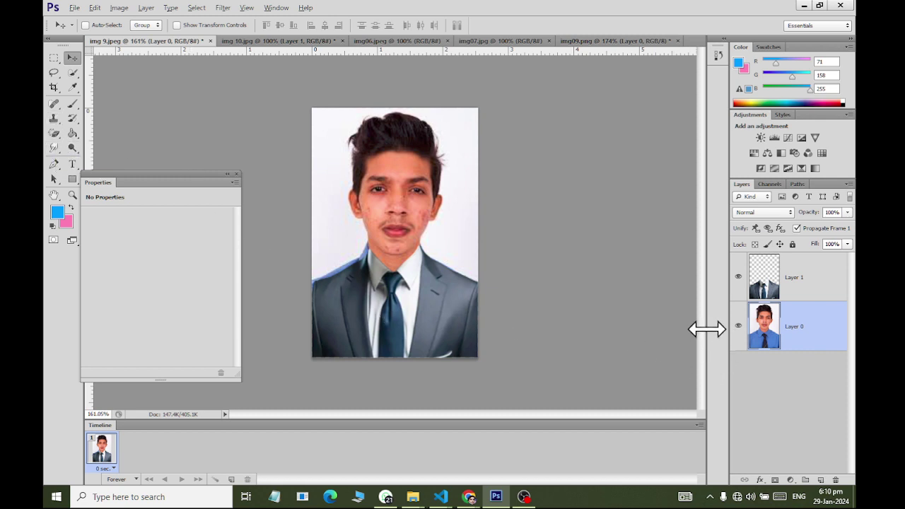
{"action": "scroll", "coordinate": [350, 268], "scroll_direction": "up", "scroll_amount": 3}
{"action": "scroll", "coordinate": [333, 283], "scroll_direction": "up", "scroll_amount": 2}
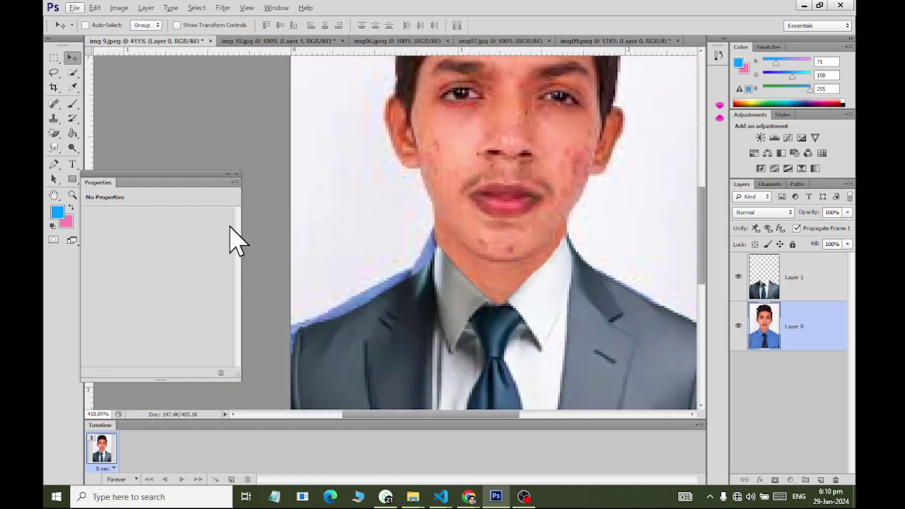
{"action": "right_click", "coordinate": [54, 136]}
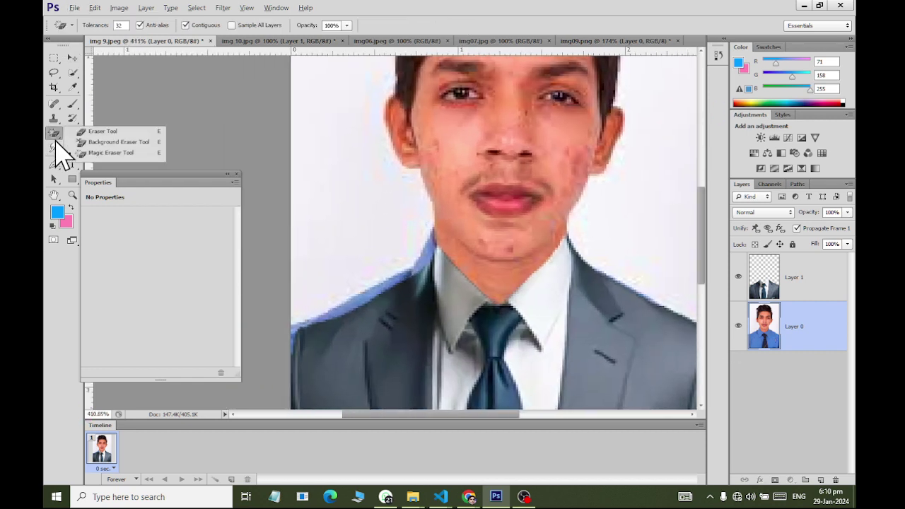
{"action": "left_click", "coordinate": [131, 132]}
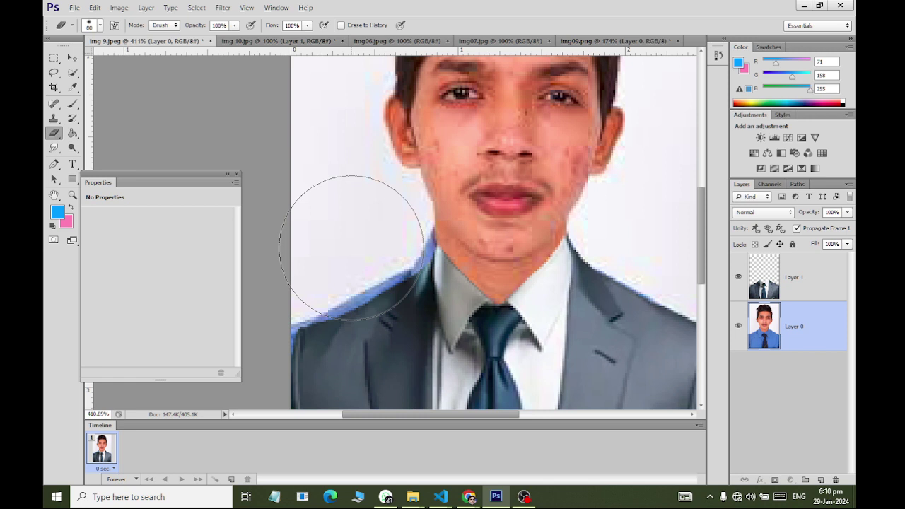
{"action": "key", "text": "bracketright"}
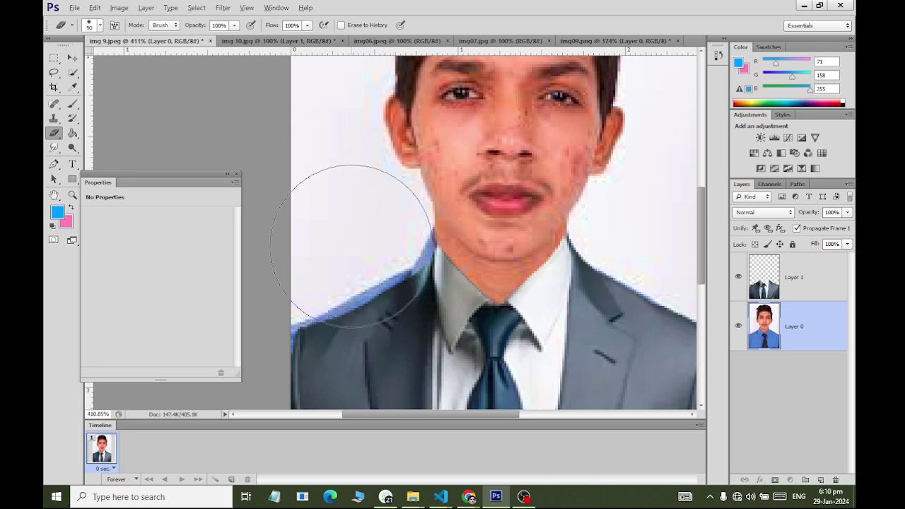
{"action": "key", "text": "bracketleft"}
{"action": "key", "text": "bracketleft"}
{"action": "key", "text": "bracketleft"}
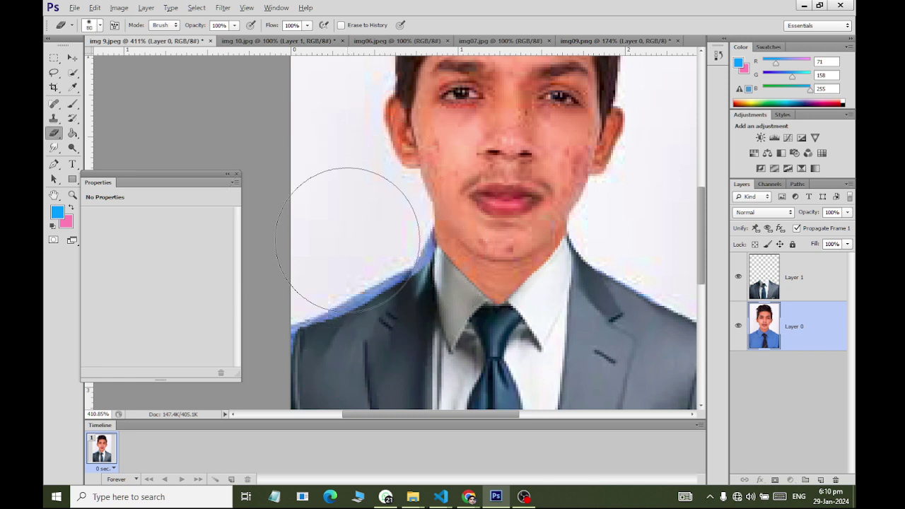
{"action": "key", "text": "bracketleft"}
{"action": "key", "text": "bracketleft"}
{"action": "left_click", "coordinate": [100, 25]}
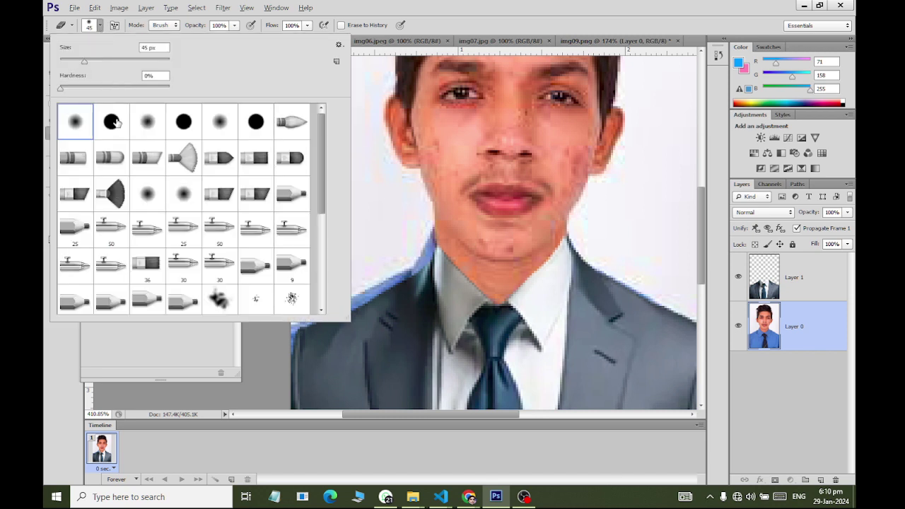
{"action": "left_click", "coordinate": [370, 9]}
{"action": "mouse_move", "coordinate": [359, 244]}
{"action": "left_mouse_down"}
{"action": "mouse_move", "coordinate": [340, 263]}
{"action": "mouse_move", "coordinate": [324, 263]}
{"action": "mouse_move", "coordinate": [411, 233]}
{"action": "left_mouse_up"}
{"action": "key", "text": "ctrl+z"}
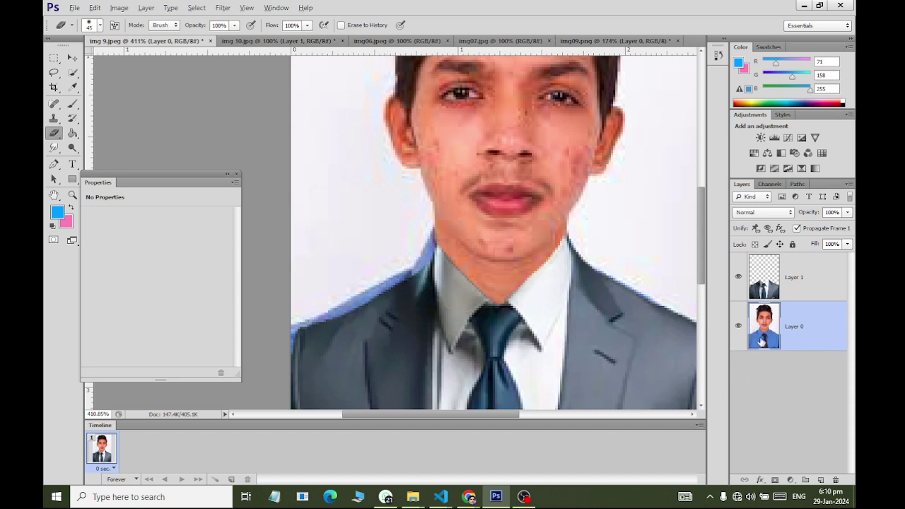
Step: Make the white background transparent with the Magic Eraser
{"action": "right_click", "coordinate": [55, 134]}
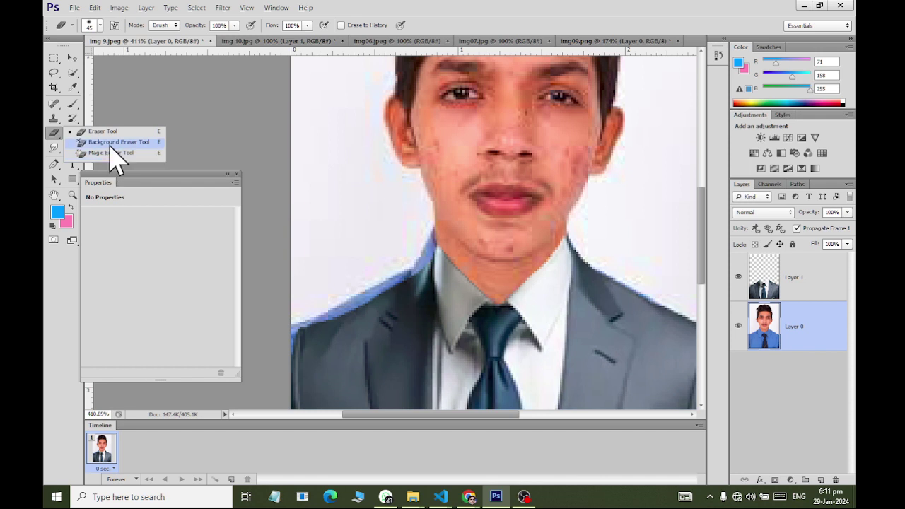
{"action": "left_click", "coordinate": [111, 153]}
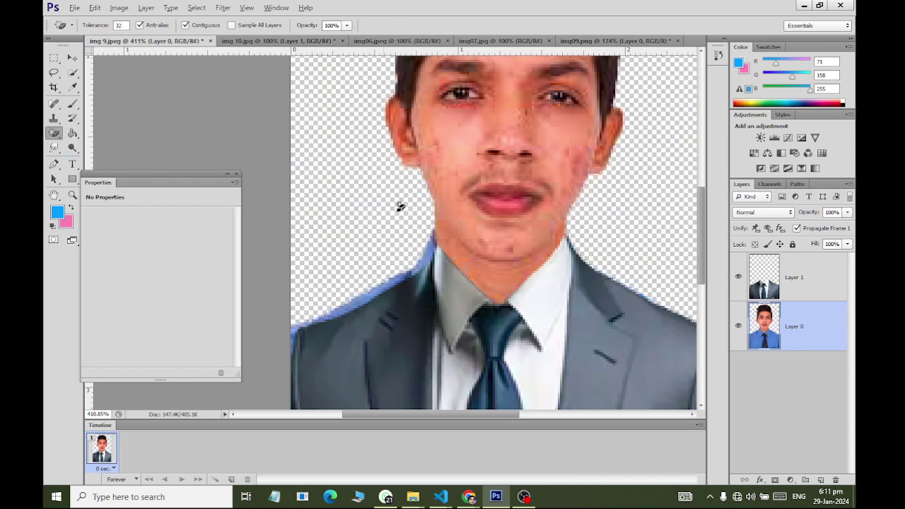
{"action": "left_click", "coordinate": [322, 182]}
Step: Try erasing the blue fringe on the left shoulder with the Eraser, then undo it
{"action": "right_click", "coordinate": [53, 134]}
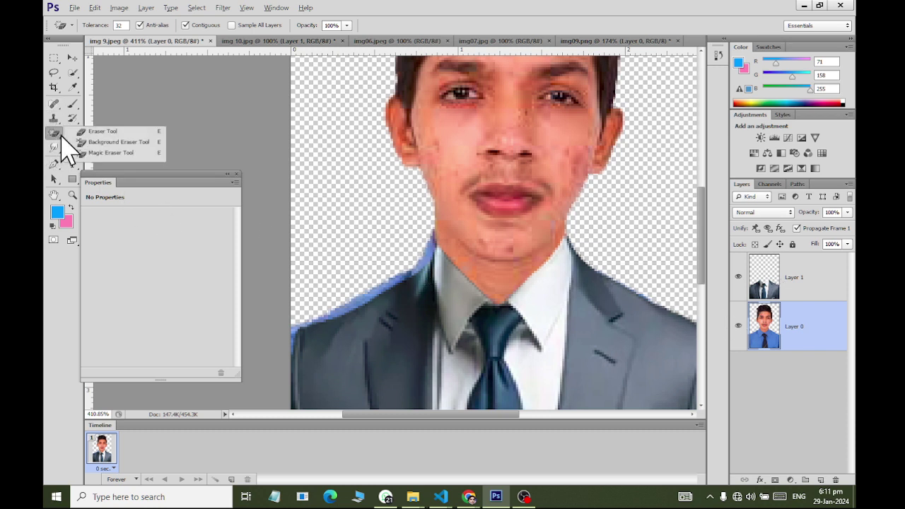
{"action": "left_click", "coordinate": [106, 131]}
{"action": "left_click_drag", "start_coordinate": [331, 276], "coordinate": [387, 251]}
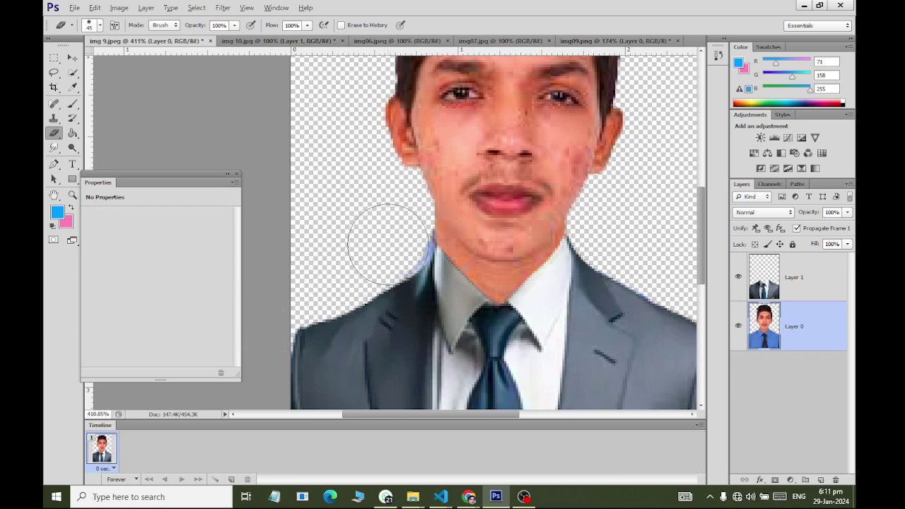
{"action": "key", "text": "ctrl+z"}
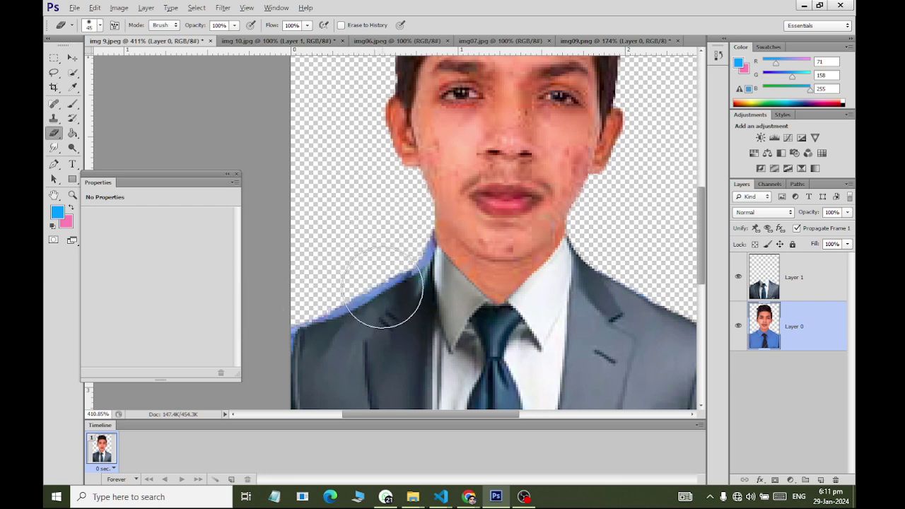
{"action": "scroll", "coordinate": [344, 253], "scroll_direction": "up", "scroll_amount": 2}
{"action": "scroll", "coordinate": [283, 184], "scroll_direction": "up", "scroll_amount": 2}
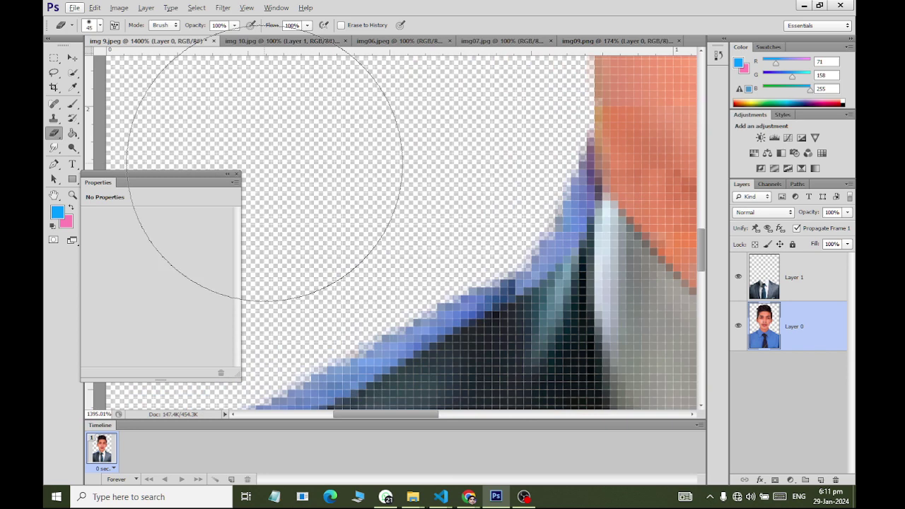
{"action": "left_click", "coordinate": [101, 25]}
{"action": "left_click", "coordinate": [111, 122]}
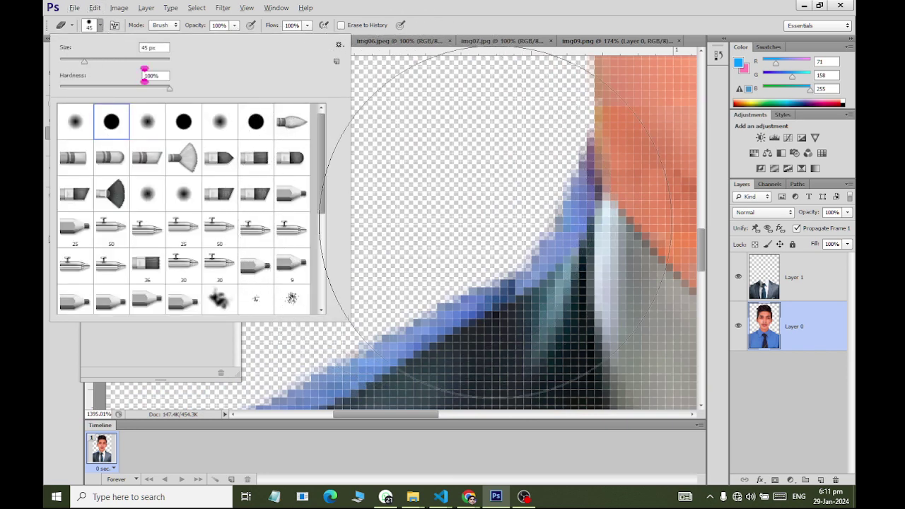
{"action": "left_click", "coordinate": [440, 24]}
{"action": "key", "text": "bracketright"}
{"action": "key", "text": "bracketright"}
{"action": "key", "text": "bracketright"}
{"action": "key", "text": "bracketleft"}
{"action": "key", "text": "bracketleft"}
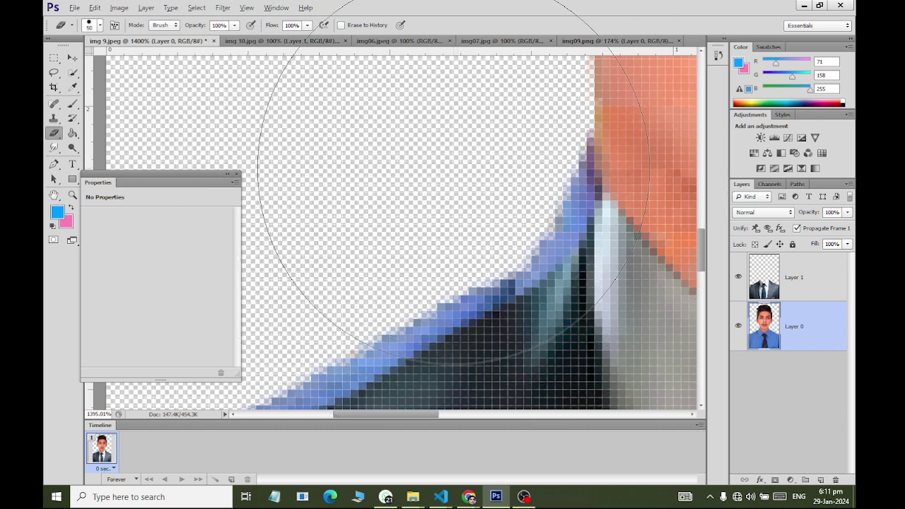
{"action": "key", "text": "bracketleft"}
{"action": "key", "text": "bracketleft"}
{"action": "key", "text": "bracketleft"}
{"action": "key", "text": "bracketleft"}
{"action": "key", "text": "bracketleft"}
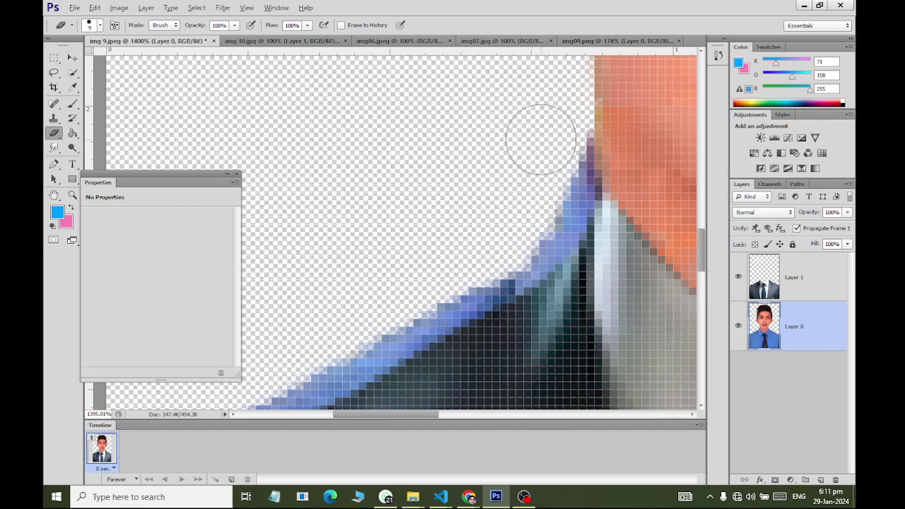
{"action": "mouse_move", "coordinate": [550, 134]}
{"action": "left_mouse_down"}
{"action": "mouse_move", "coordinate": [558, 182]}
{"action": "mouse_move", "coordinate": [521, 208]}
{"action": "mouse_move", "coordinate": [550, 196]}
{"action": "mouse_move", "coordinate": [551, 215]}
{"action": "mouse_move", "coordinate": [526, 219]}
{"action": "mouse_move", "coordinate": [313, 381]}
{"action": "left_mouse_up"}
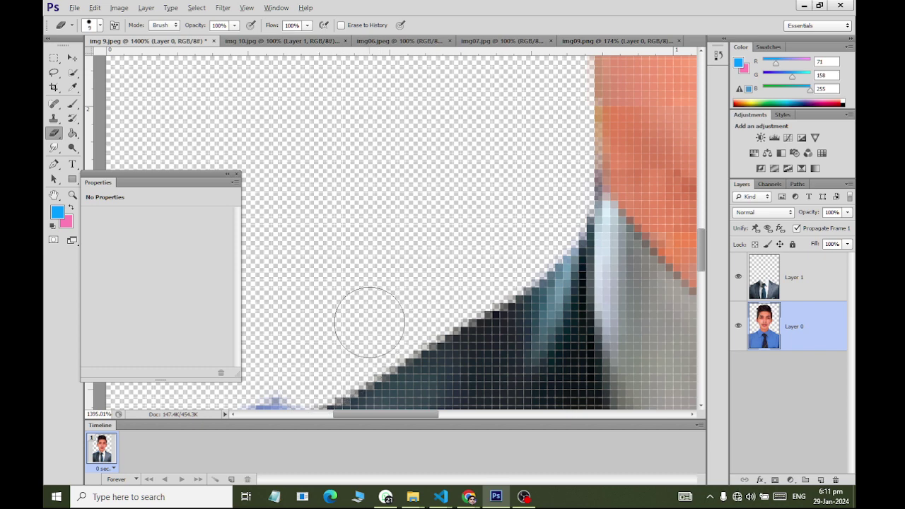
{"action": "scroll", "coordinate": [382, 324], "scroll_direction": "left", "scroll_amount": 3}
{"action": "scroll", "coordinate": [394, 243], "scroll_direction": "down", "scroll_amount": 3}
{"action": "scroll", "coordinate": [368, 244], "scroll_direction": "left", "scroll_amount": 2}
{"action": "scroll", "coordinate": [368, 244], "scroll_direction": "down", "scroll_amount": 2}
{"action": "scroll", "coordinate": [368, 244], "scroll_direction": "left", "scroll_amount": 2}
{"action": "scroll", "coordinate": [368, 244], "scroll_direction": "up", "scroll_amount": 1}
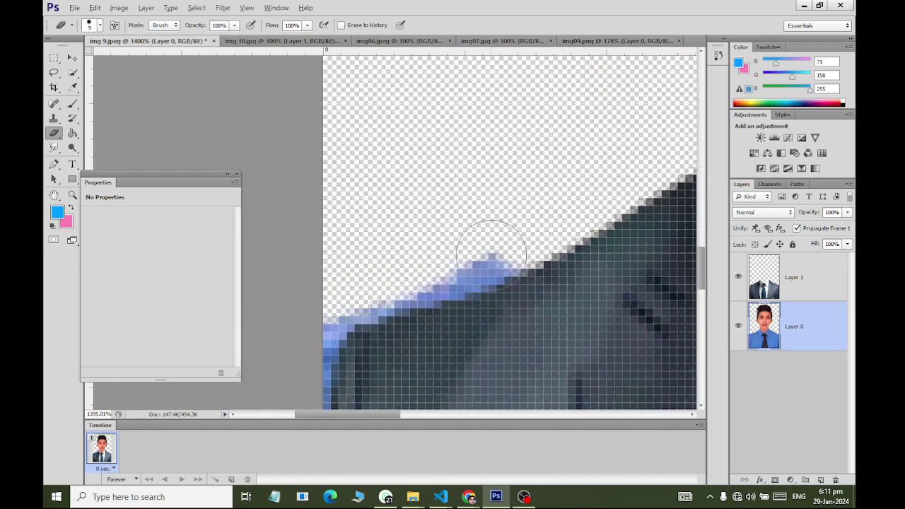
{"action": "mouse_move", "coordinate": [495, 238]}
{"action": "left_mouse_down"}
{"action": "mouse_move", "coordinate": [506, 229]}
{"action": "mouse_move", "coordinate": [354, 293]}
{"action": "mouse_move", "coordinate": [306, 388]}
{"action": "left_mouse_up"}
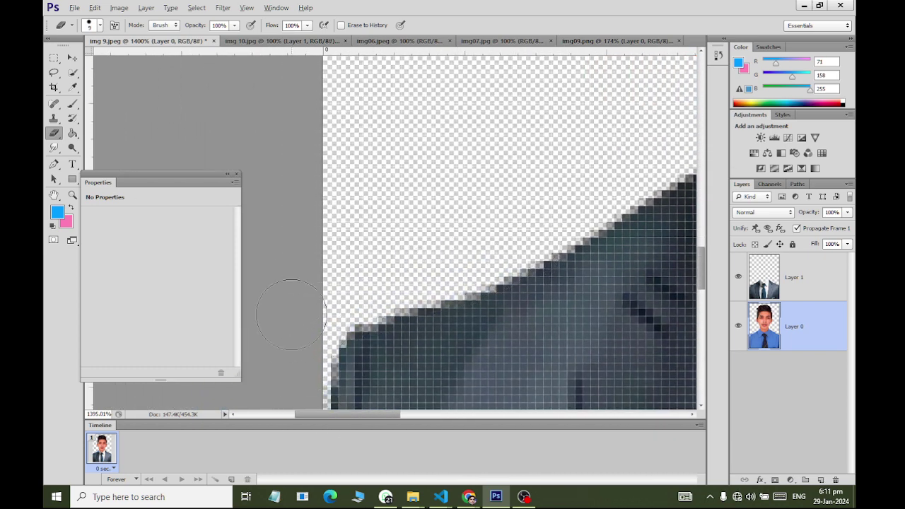
{"action": "scroll", "coordinate": [292, 283], "scroll_direction": "down", "scroll_amount": 3}
{"action": "scroll", "coordinate": [292, 290], "scroll_direction": "down", "scroll_amount": 2}
{"action": "scroll", "coordinate": [292, 283], "scroll_direction": "right", "scroll_amount": 2}
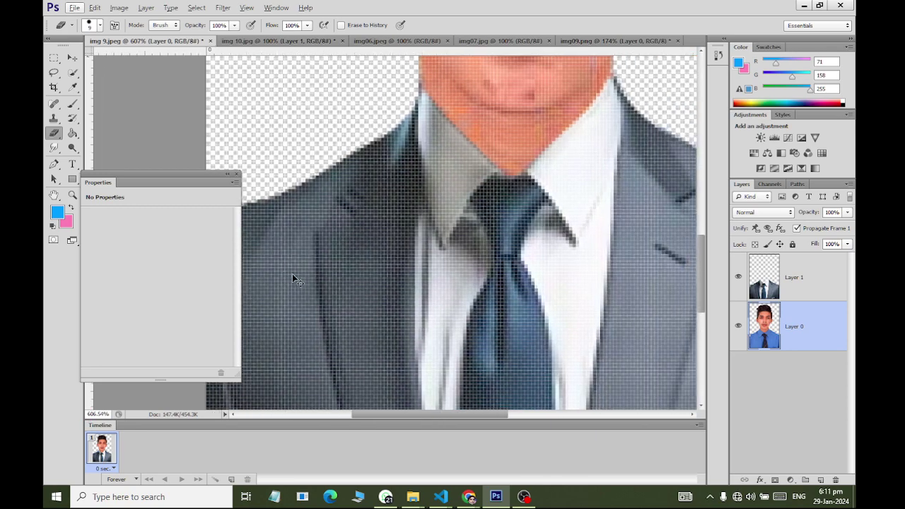
{"action": "scroll", "coordinate": [292, 276], "scroll_direction": "right", "scroll_amount": 3}
{"action": "scroll", "coordinate": [495, 198], "scroll_direction": "up", "scroll_amount": 2}
{"action": "scroll", "coordinate": [565, 113], "scroll_direction": "up", "scroll_amount": 2}
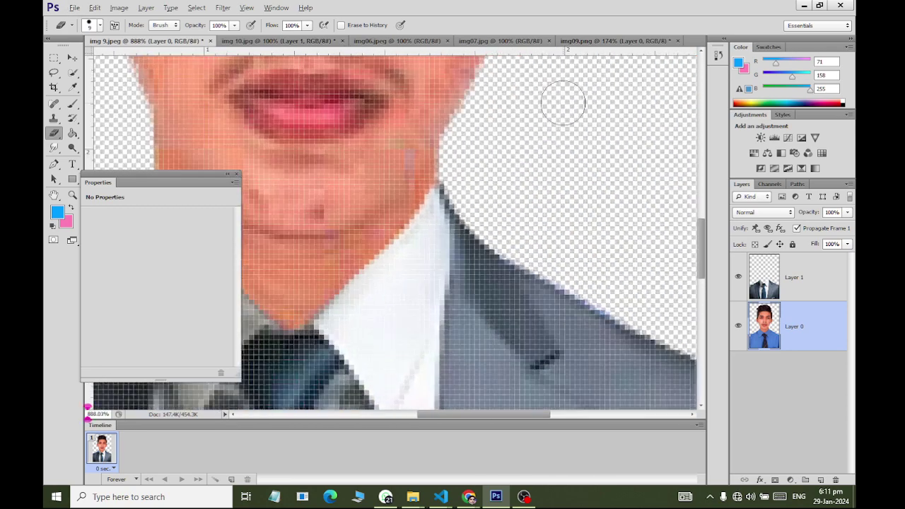
{"action": "scroll", "coordinate": [479, 192], "scroll_direction": "up", "scroll_amount": 2}
{"action": "scroll", "coordinate": [481, 198], "scroll_direction": "up", "scroll_amount": 1}
{"action": "scroll", "coordinate": [396, 218], "scroll_direction": "right", "scroll_amount": 2}
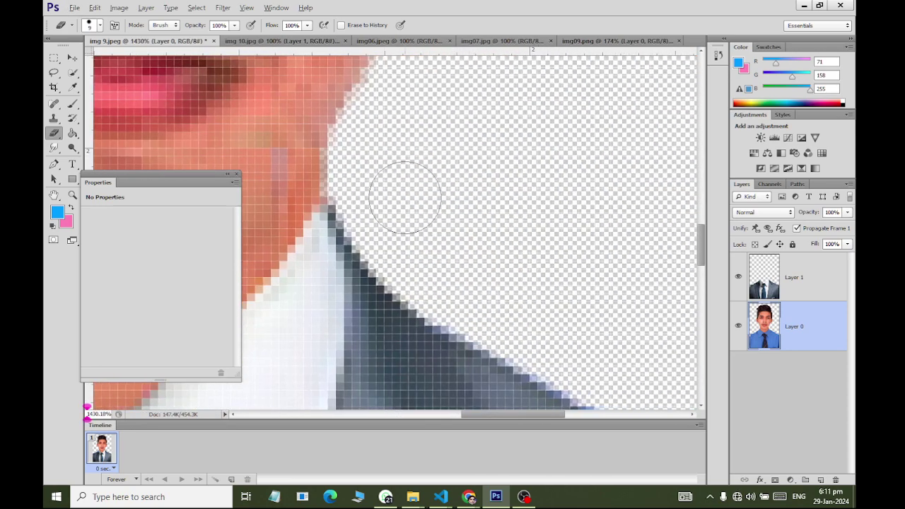
{"action": "scroll", "coordinate": [606, 243], "scroll_direction": "down", "scroll_amount": 2}
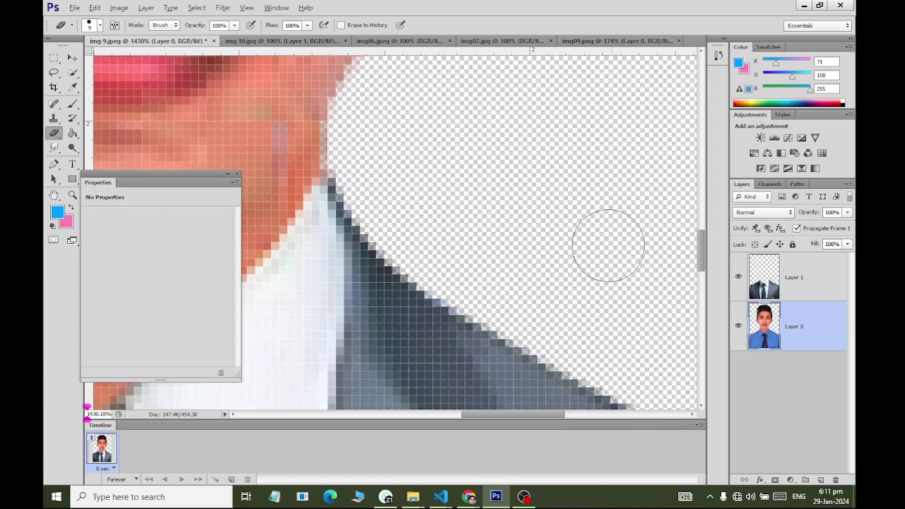
{"action": "scroll", "coordinate": [606, 222], "scroll_direction": "down", "scroll_amount": 2}
{"action": "scroll", "coordinate": [601, 239], "scroll_direction": "right", "scroll_amount": 2}
{"action": "scroll", "coordinate": [605, 237], "scroll_direction": "right", "scroll_amount": 2}
{"action": "scroll", "coordinate": [606, 237], "scroll_direction": "down", "scroll_amount": 1}
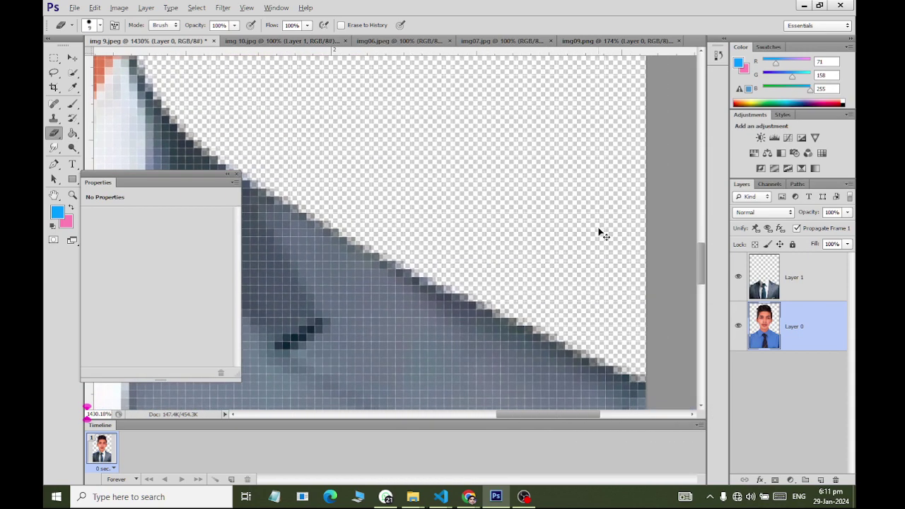
{"action": "scroll", "coordinate": [603, 259], "scroll_direction": "down", "scroll_amount": 1}
{"action": "scroll", "coordinate": [604, 258], "scroll_direction": "down", "scroll_amount": 3}
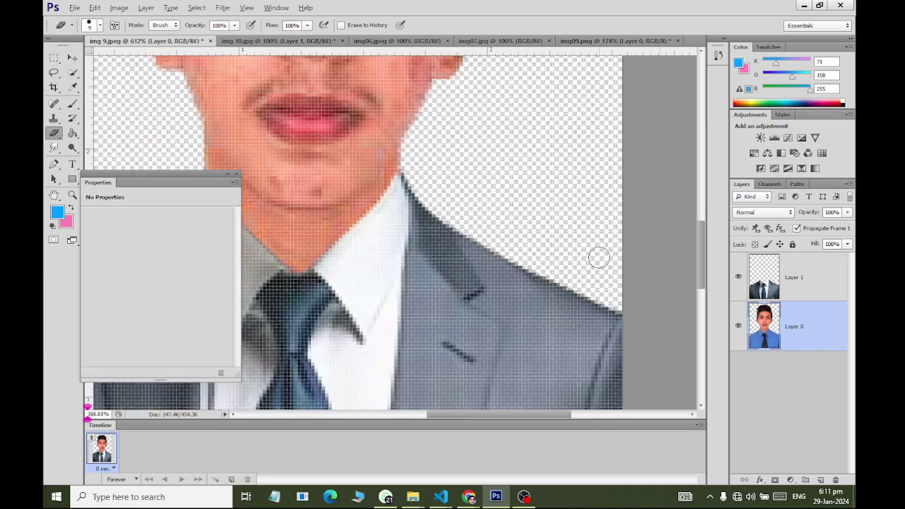
{"action": "scroll", "coordinate": [601, 255], "scroll_direction": "down", "scroll_amount": 3}
{"action": "scroll", "coordinate": [600, 253], "scroll_direction": "down", "scroll_amount": 1}
{"action": "scroll", "coordinate": [600, 253], "scroll_direction": "down", "scroll_amount": 1}
{"action": "scroll", "coordinate": [599, 253], "scroll_direction": "down", "scroll_amount": 1}
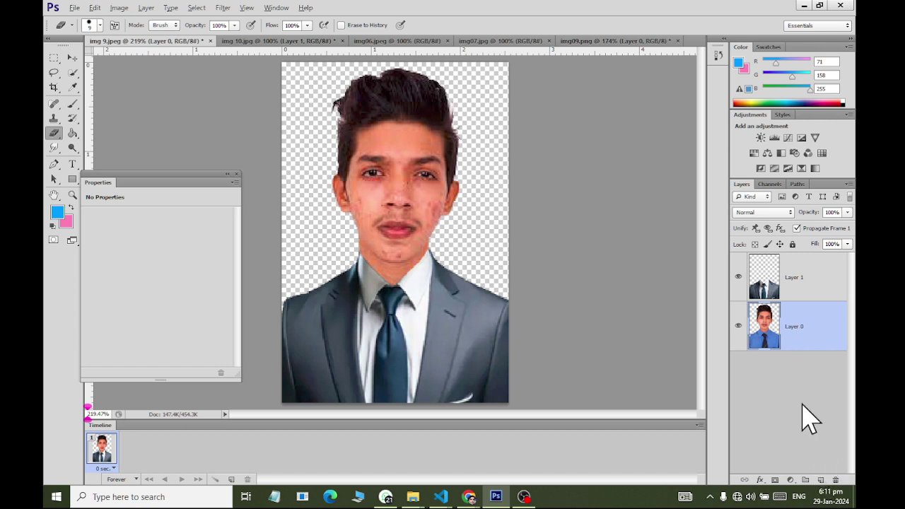
Step: Add a blue-filled layer beneath the suited portrait and bring up the Open dialog
{"action": "left_click", "coordinate": [821, 479]}
{"action": "left_click_drag", "start_coordinate": [768, 329], "coordinate": [772, 390]}
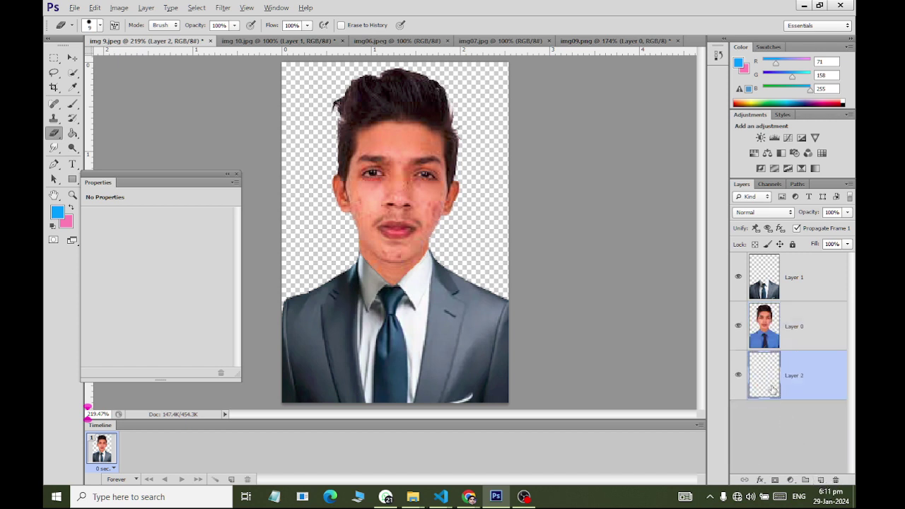
{"action": "left_click", "coordinate": [72, 133]}
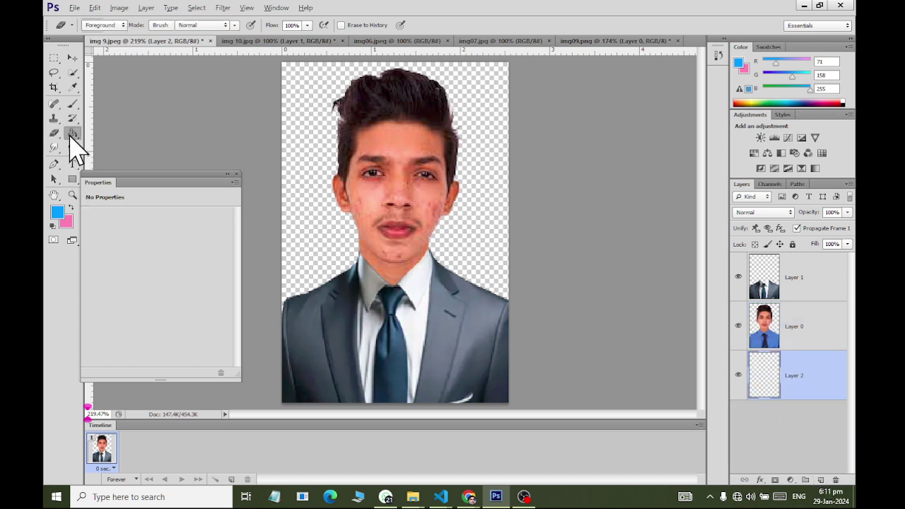
{"action": "left_click", "coordinate": [301, 157]}
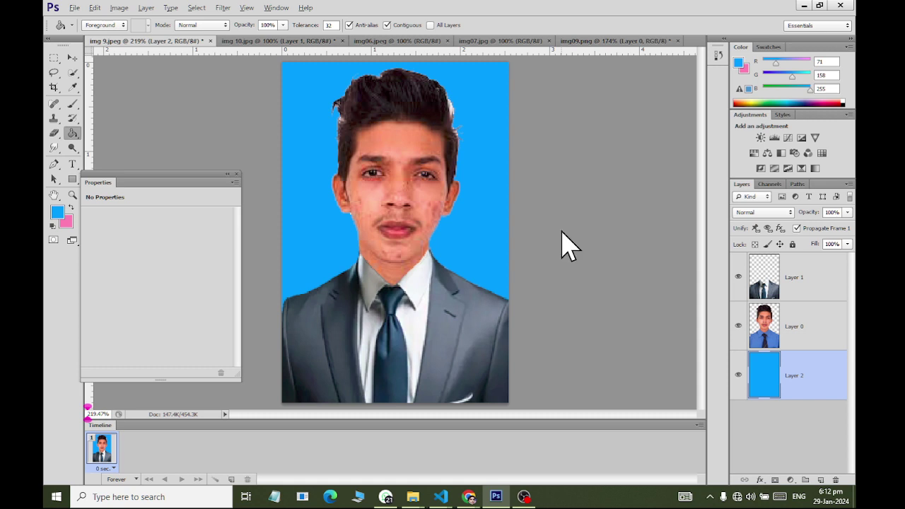
{"action": "key", "text": "ctrl+o"}
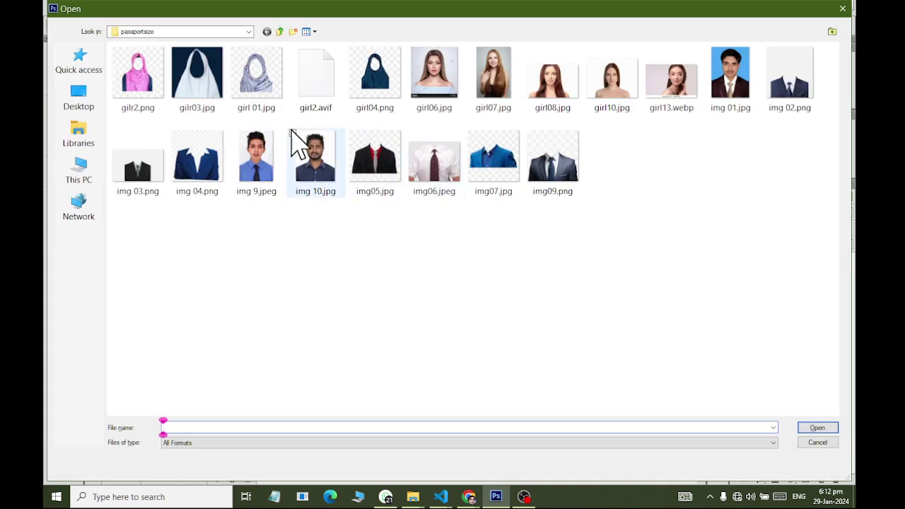
Step: Open gilr2.png, gilr03.jpg, girl 01.jpg and girl04.png from the passportsize folder
{"action": "left_click", "coordinate": [150, 90]}
{"action": "left_click", "coordinate": [260, 99], "text": "shift"}
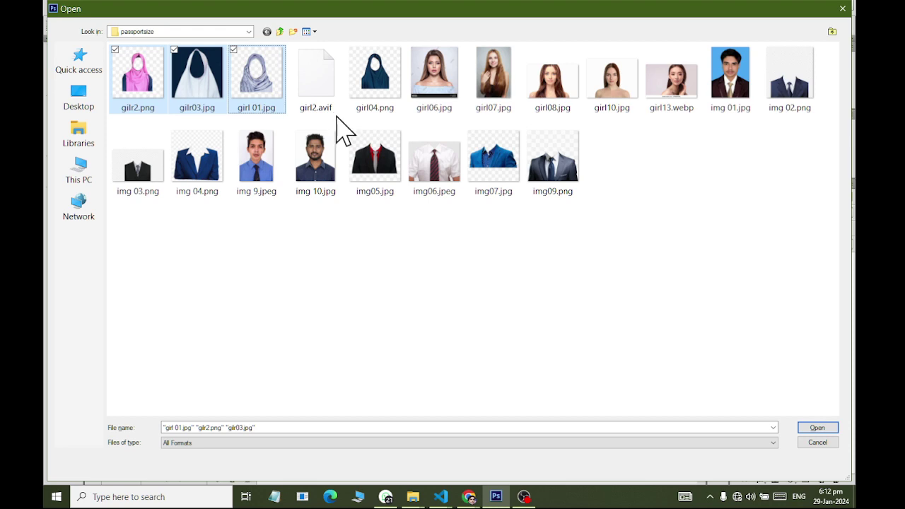
{"action": "left_click", "coordinate": [376, 105], "text": "ctrl"}
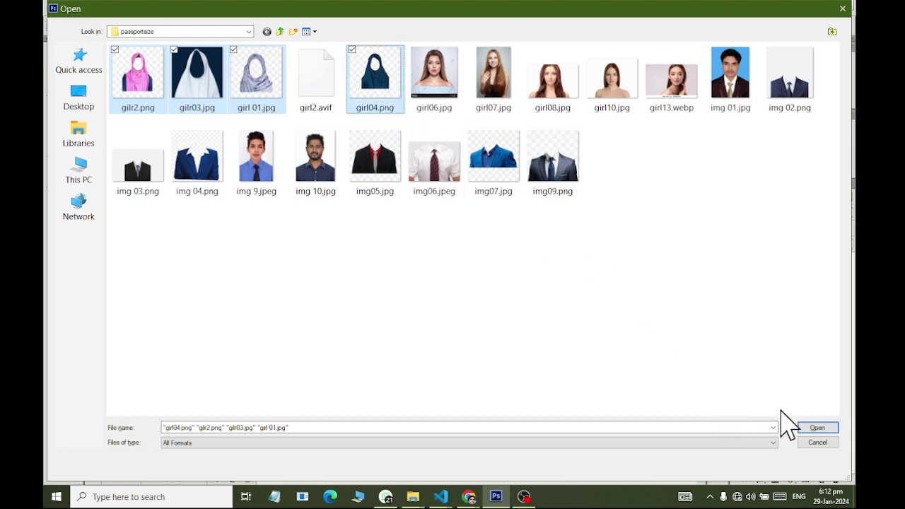
{"action": "left_click", "coordinate": [821, 428]}
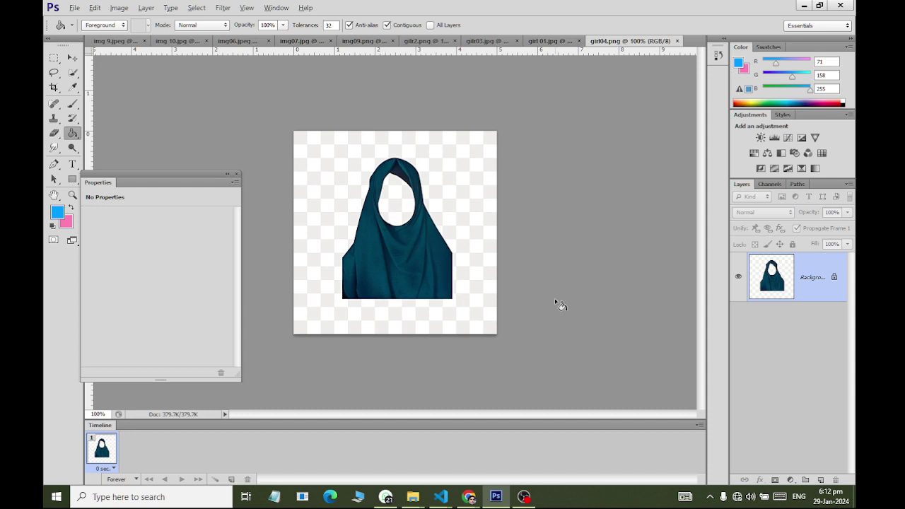
Step: Unlock girl04.png as Layer 0 and Magic Erase the white background and face opening
{"action": "double_click", "coordinate": [834, 287]}
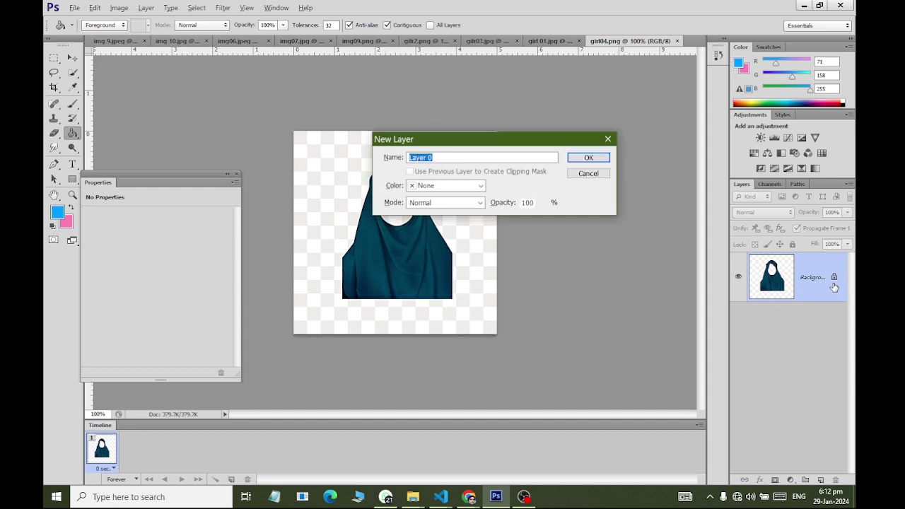
{"action": "left_click", "coordinate": [588, 156]}
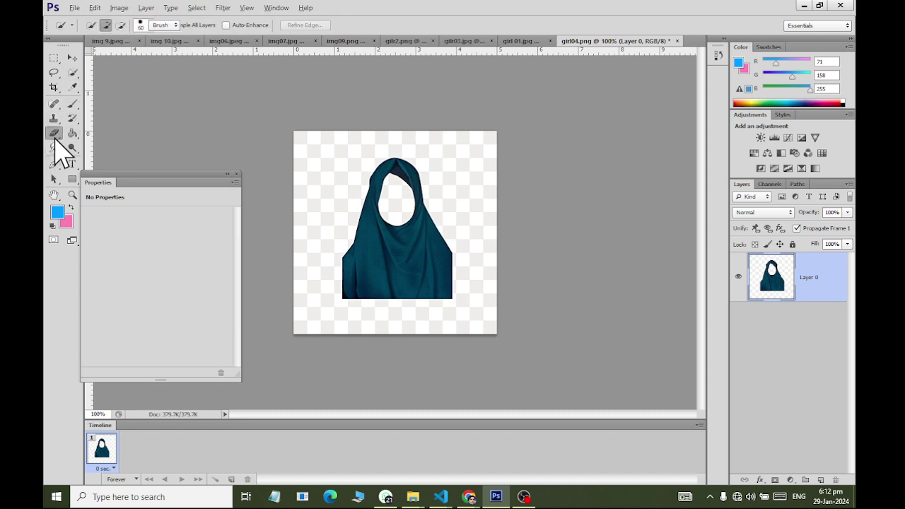
{"action": "mouse_move", "coordinate": [56, 134]}
{"action": "left_mouse_down"}
{"action": "mouse_move", "coordinate": [80, 159]}
{"action": "mouse_move", "coordinate": [89, 153]}
{"action": "left_mouse_up"}
{"action": "left_click", "coordinate": [330, 175]}
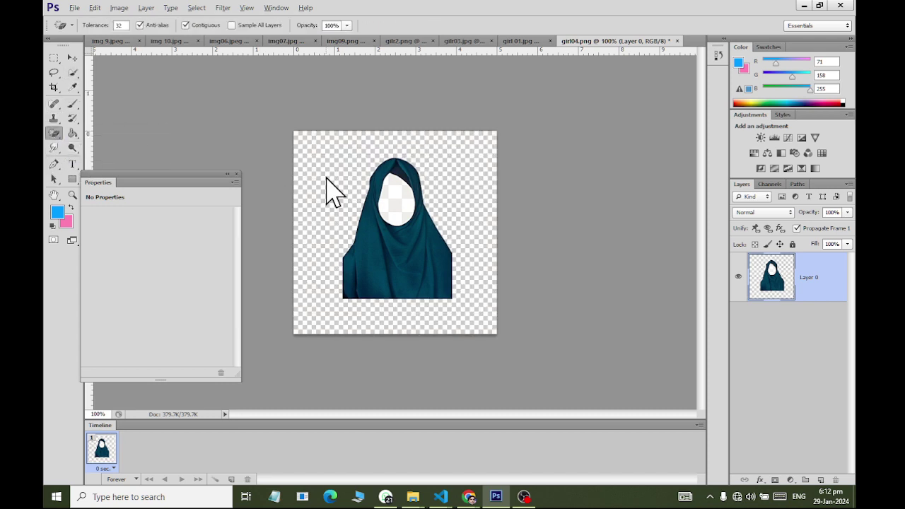
{"action": "left_click", "coordinate": [400, 191]}
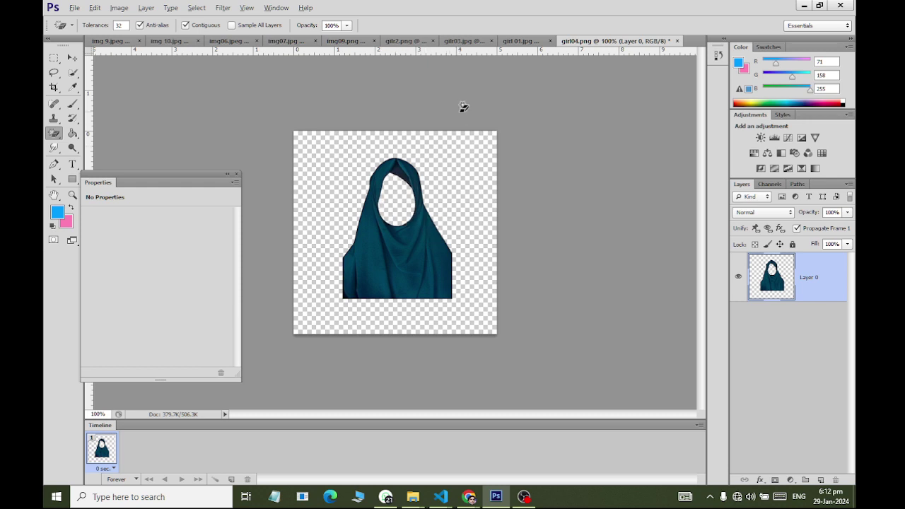
Step: Open the girl06.jpg portrait
{"action": "left_click", "coordinate": [74, 8]}
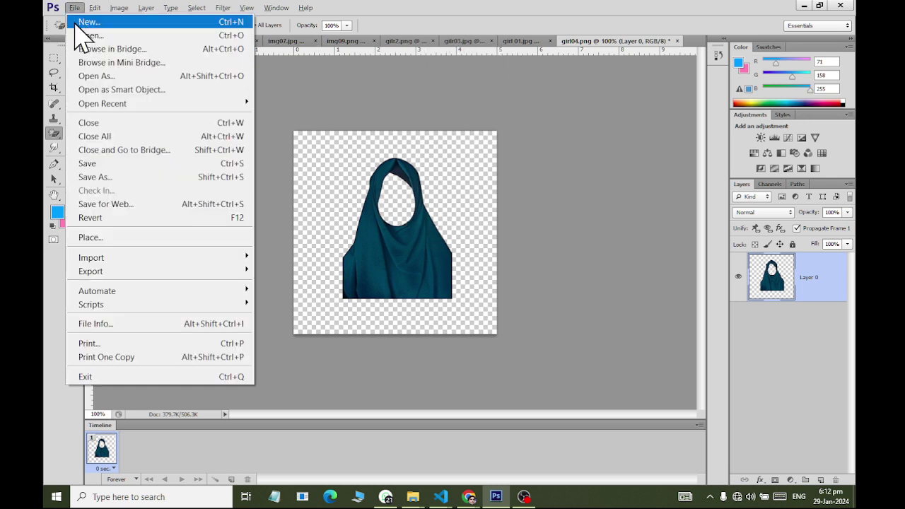
{"action": "left_click", "coordinate": [79, 33]}
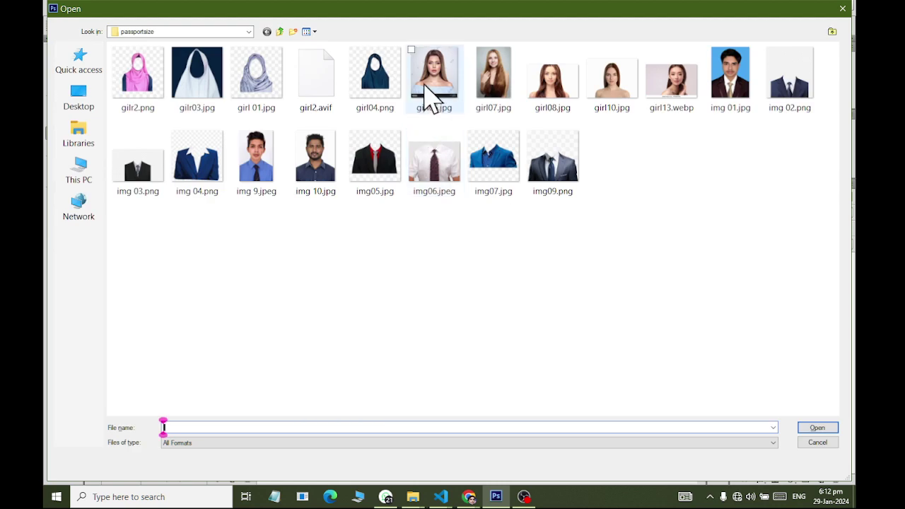
{"action": "double_click", "coordinate": [434, 77]}
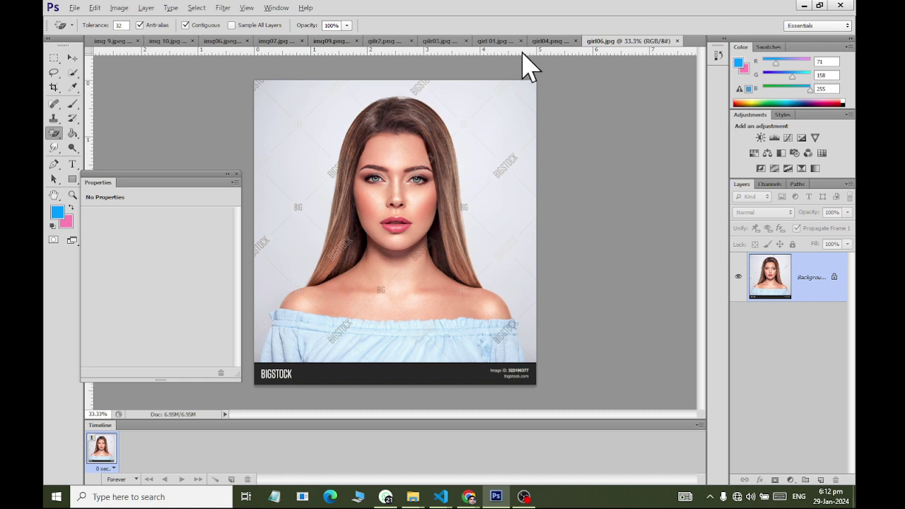
Step: Copy the teal hijab from girl04.png and paste it into girl06.jpg as Layer 1
{"action": "left_click", "coordinate": [541, 40]}
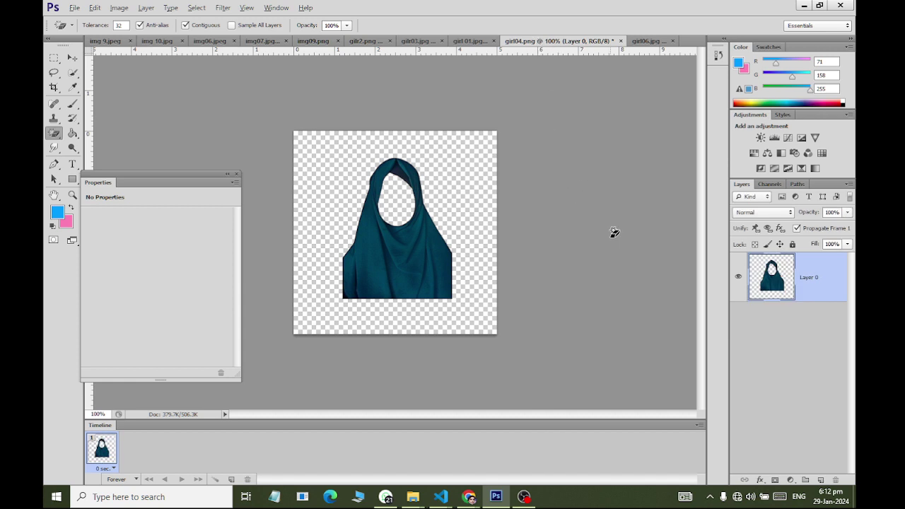
{"action": "left_click", "coordinate": [781, 283], "text": "ctrl"}
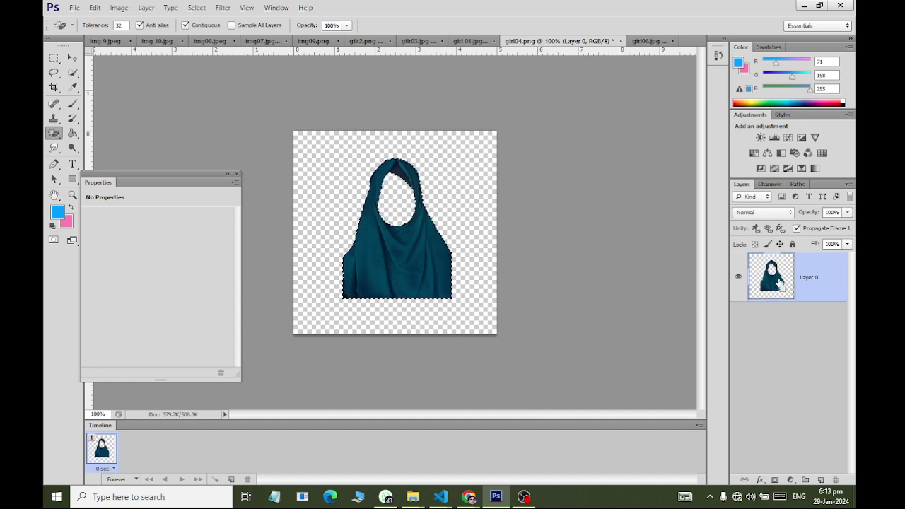
{"action": "left_click", "coordinate": [465, 42]}
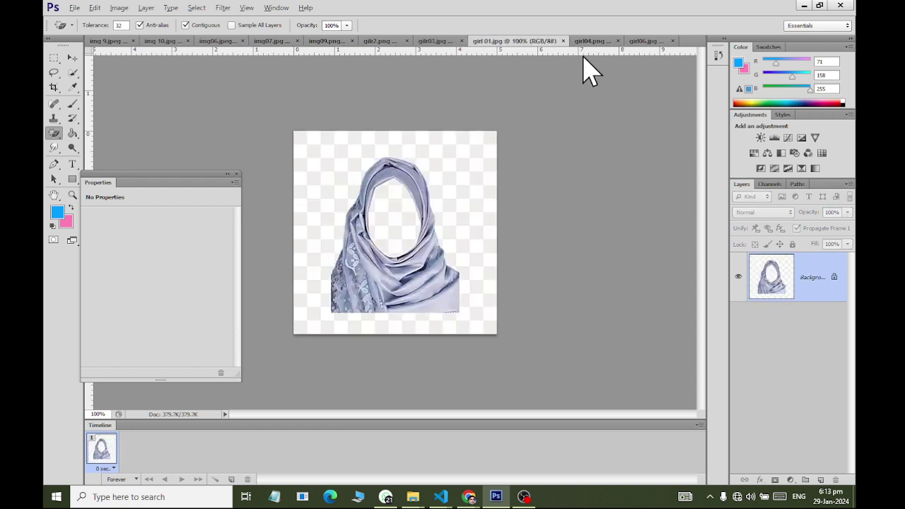
{"action": "left_click", "coordinate": [647, 41]}
{"action": "key", "text": "ctrl+v"}
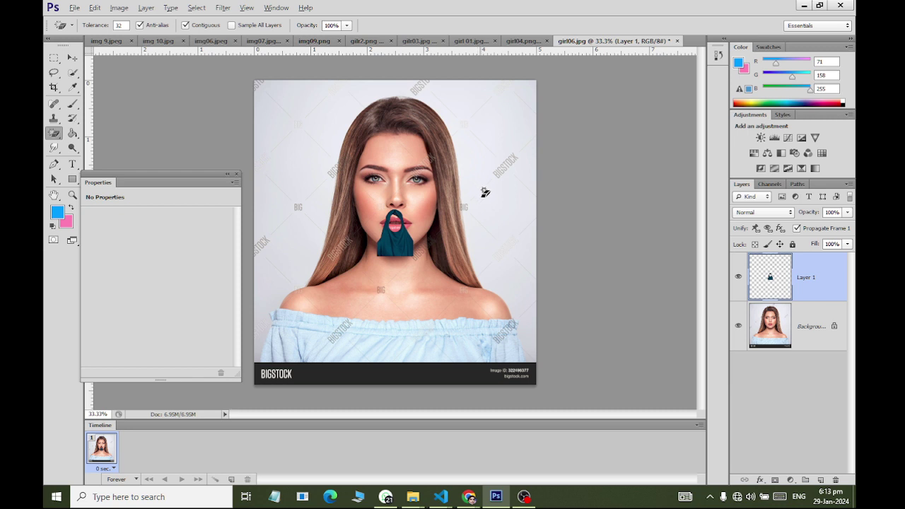
Step: Unlock girl06.jpg's Background as Layer 0
{"action": "double_click", "coordinate": [834, 326]}
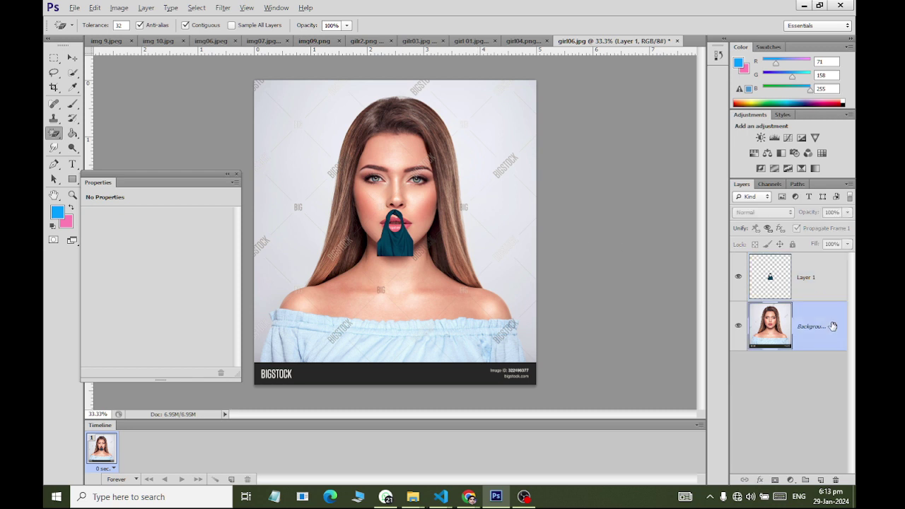
{"action": "left_click", "coordinate": [585, 155]}
{"action": "key", "text": "ctrl+t"}
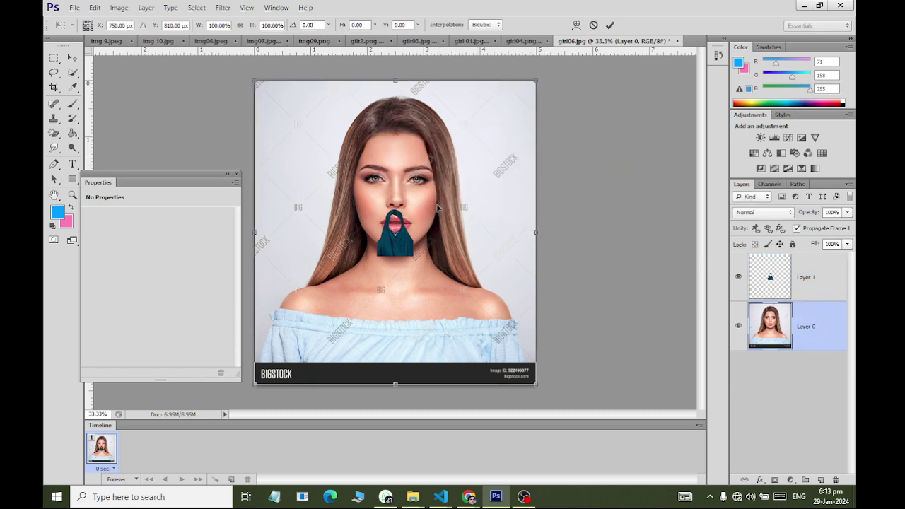
Step: Select Layer 1, scale the teal hijab up over the woman's head, and apply
{"action": "left_click", "coordinate": [73, 58]}
{"action": "left_click", "coordinate": [787, 287]}
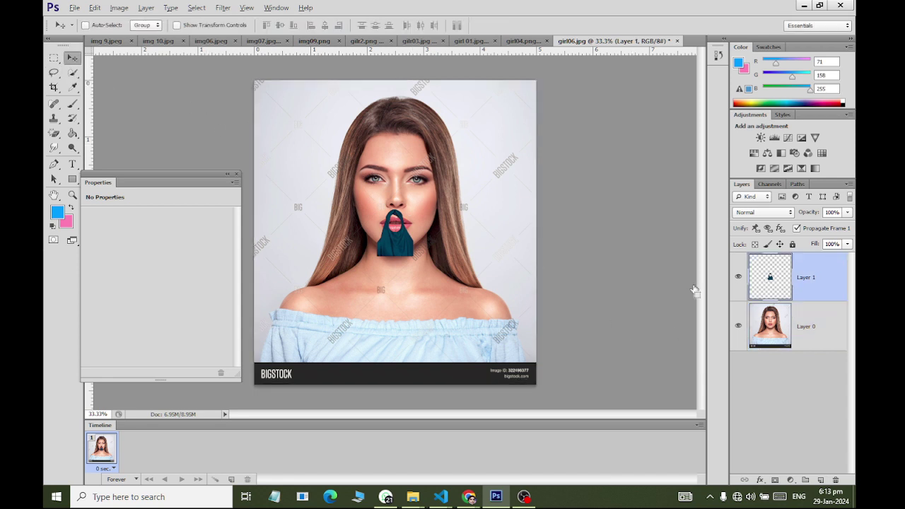
{"action": "key", "text": "ctrl+t"}
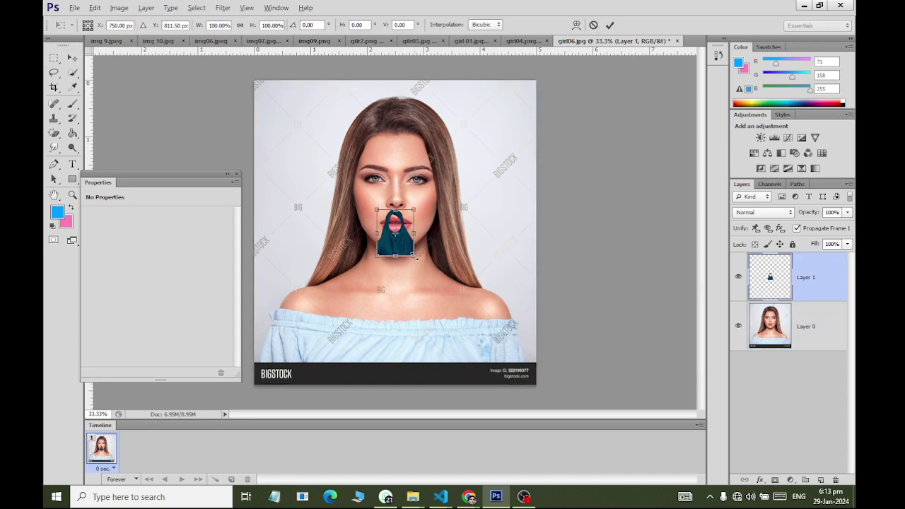
{"action": "left_click_drag", "start_coordinate": [415, 257], "coordinate": [498, 357]}
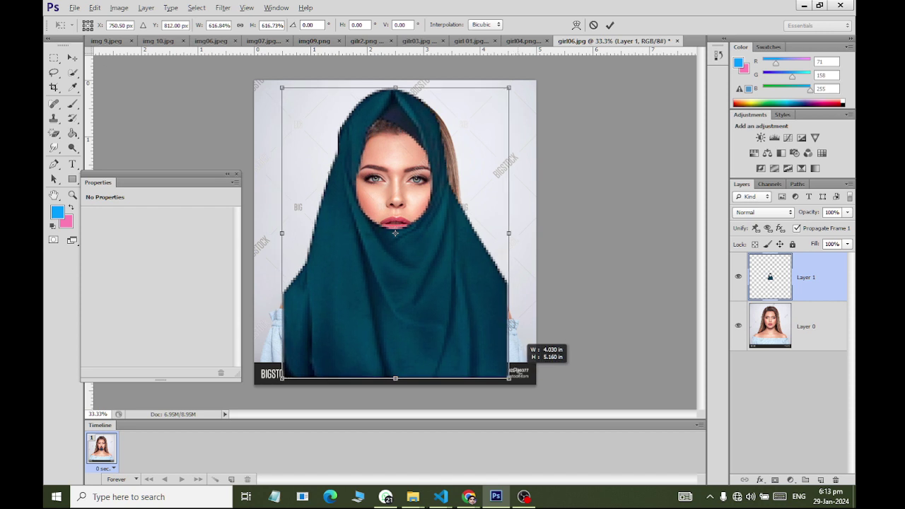
{"action": "left_click_drag", "start_coordinate": [498, 361], "coordinate": [509, 378]}
{"action": "left_click_drag", "start_coordinate": [450, 326], "coordinate": [457, 339]}
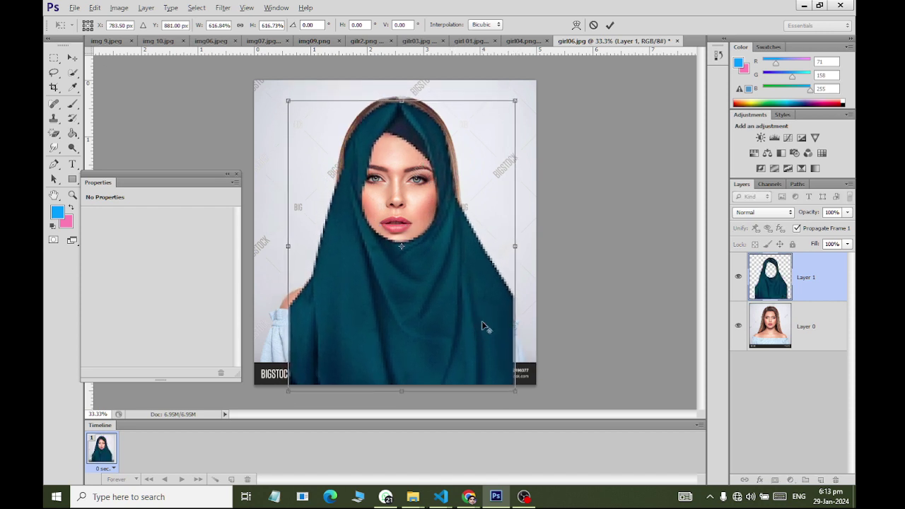
{"action": "left_click_drag", "start_coordinate": [515, 247], "coordinate": [520, 247]}
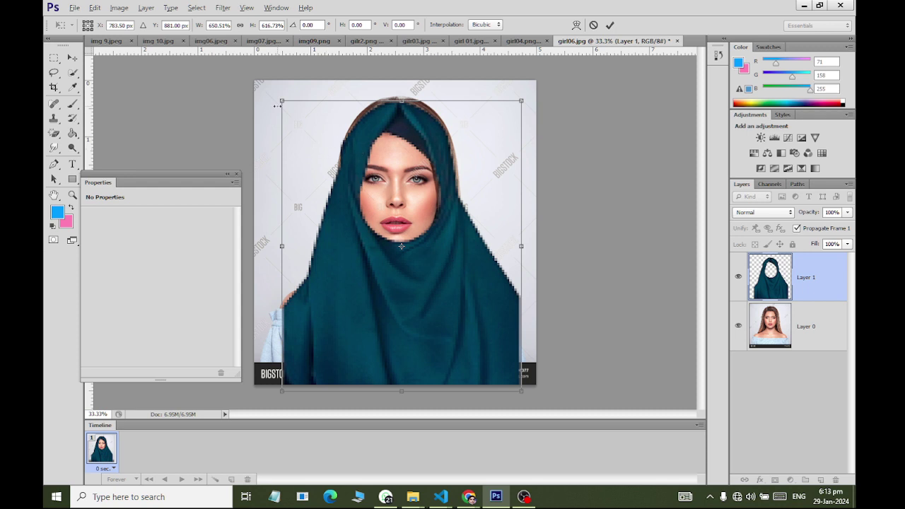
{"action": "left_click_drag", "start_coordinate": [277, 105], "coordinate": [271, 98]}
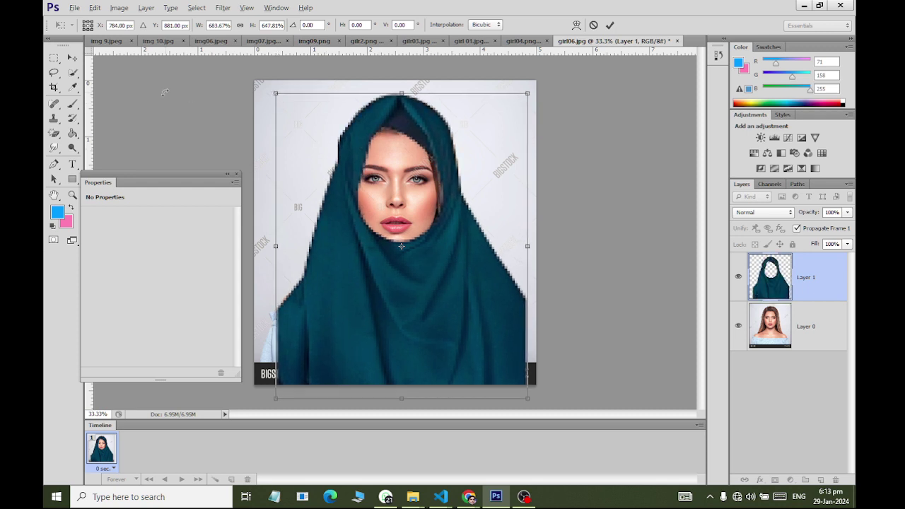
{"action": "left_click", "coordinate": [72, 58]}
{"action": "left_click", "coordinate": [394, 191]}
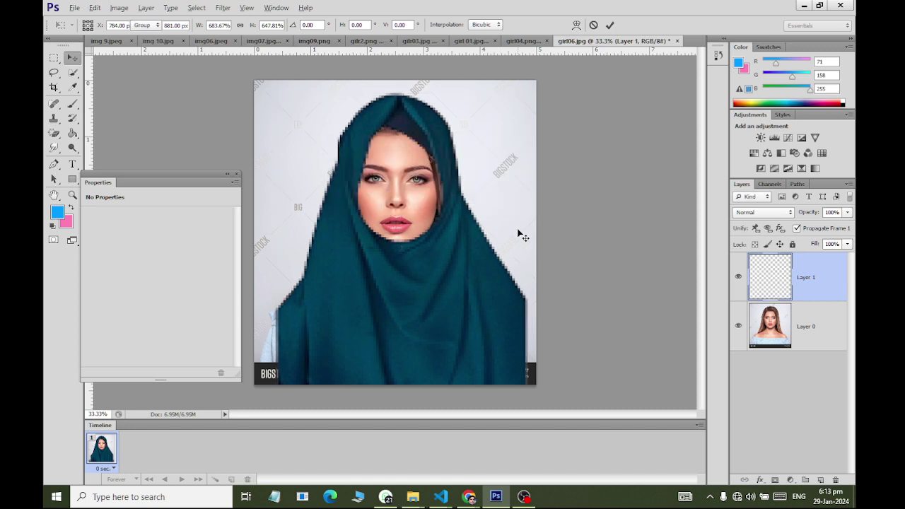
Step: Nudge the hijab down and sideways with arrow keys to line it up over her head
{"action": "key", "text": "Down"}
{"action": "key", "text": "Down"}
{"action": "key", "text": "Down"}
{"action": "key", "text": "Down"}
{"action": "key", "text": "Down"}
{"action": "key", "text": "Down"}
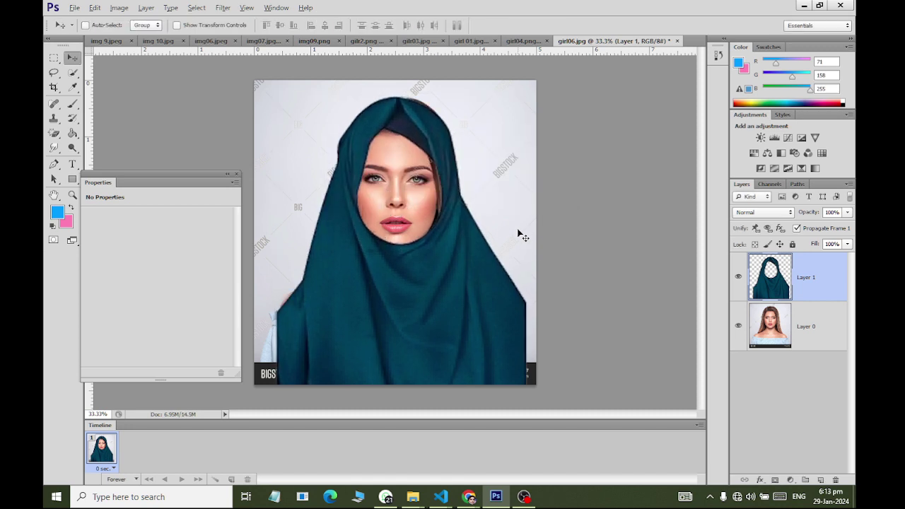
{"action": "key", "text": "Down"}
{"action": "key", "text": "Down"}
{"action": "key", "text": "Down"}
{"action": "key", "text": "Down"}
{"action": "key", "text": "Down"}
{"action": "key", "text": "Down"}
{"action": "key", "text": "Left"}
{"action": "key", "text": "Left"}
{"action": "key", "text": "Left"}
{"action": "key", "text": "Right"}
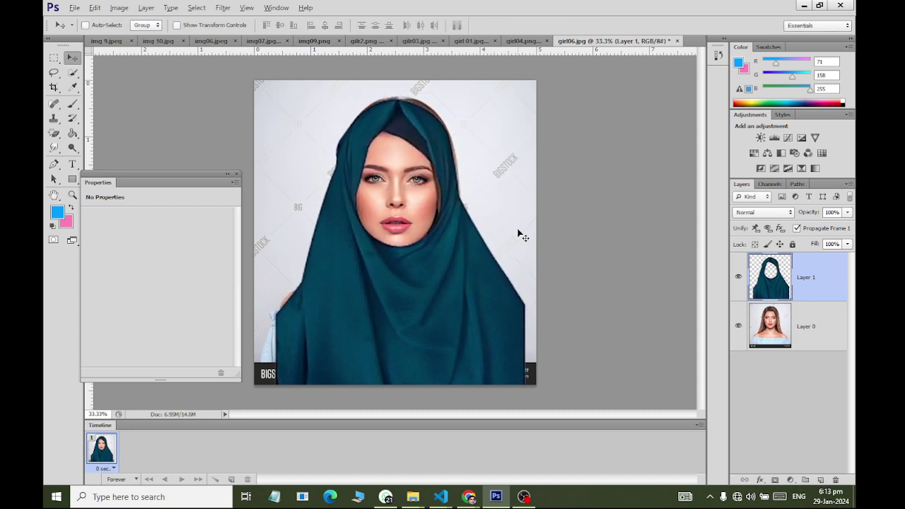
{"action": "key", "text": "Right"}
{"action": "key", "text": "Left"}
{"action": "key", "text": "Left"}
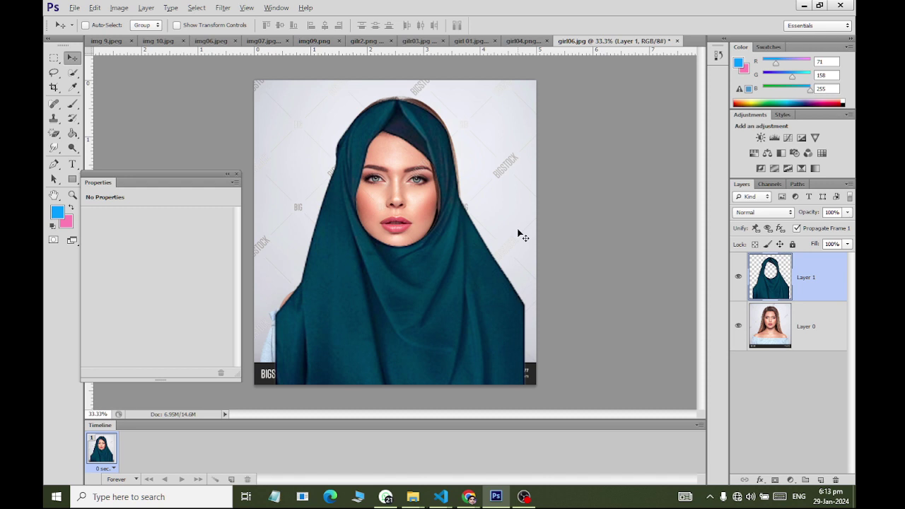
{"action": "key", "text": "Left"}
{"action": "key", "text": "Left"}
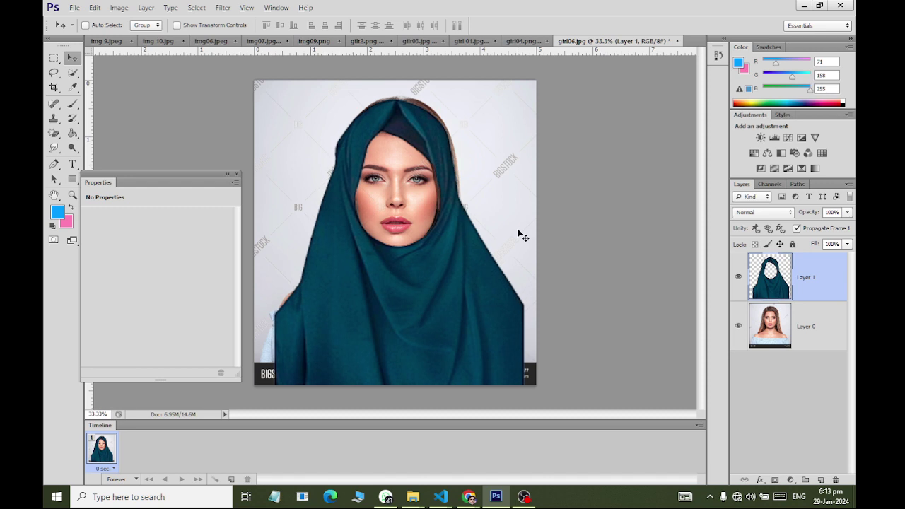
{"action": "key", "text": "Left"}
{"action": "key", "text": "Left"}
{"action": "key", "text": "Right"}
{"action": "key", "text": "Right"}
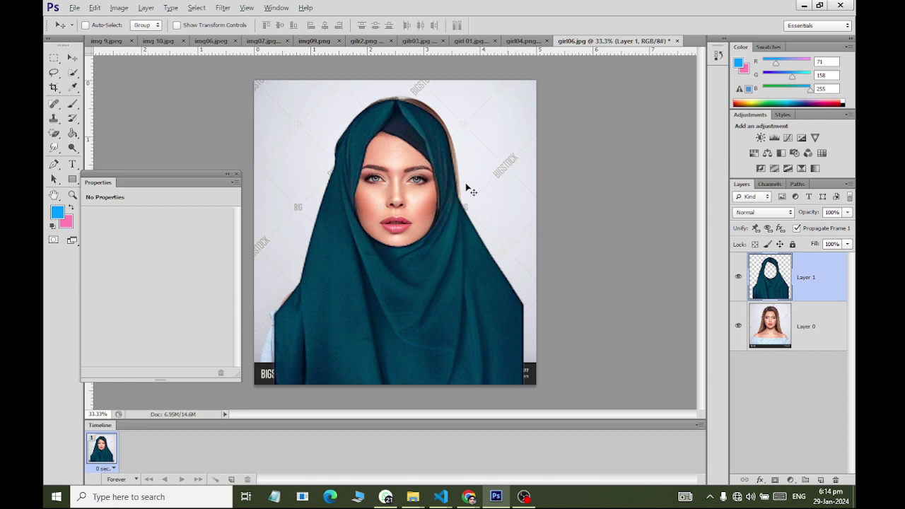
Step: Stretch the hijab to about 103.69% height, reposition it, and apply the transformation
{"action": "key", "text": "ctrl+t"}
{"action": "mouse_move", "coordinate": [399, 104]}
{"action": "left_mouse_down"}
{"action": "mouse_move", "coordinate": [399, 84]}
{"action": "mouse_move", "coordinate": [399, 92]}
{"action": "left_mouse_up"}
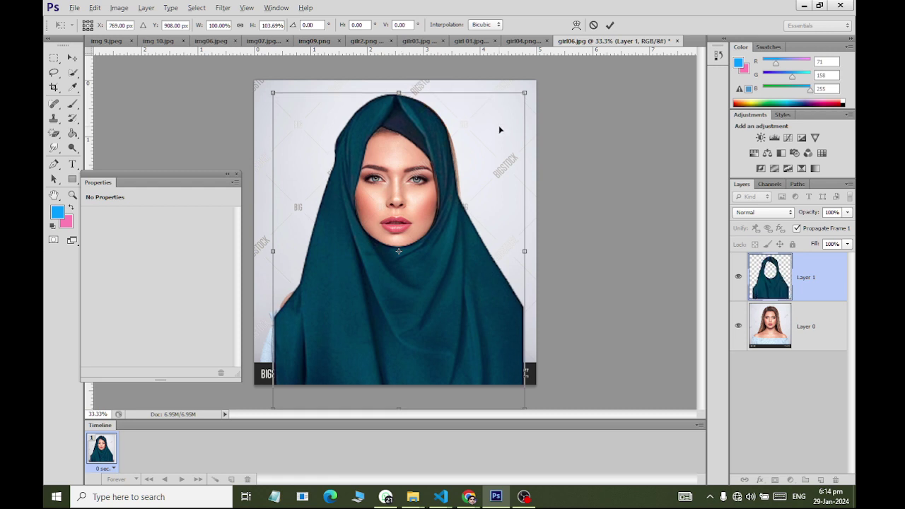
{"action": "key", "text": "Down"}
{"action": "key", "text": "Down"}
{"action": "key", "text": "Down"}
{"action": "key", "text": "Down"}
{"action": "key", "text": "Down"}
{"action": "key", "text": "Down"}
{"action": "key", "text": "Down"}
{"action": "key", "text": "Down"}
{"action": "key", "text": "Down"}
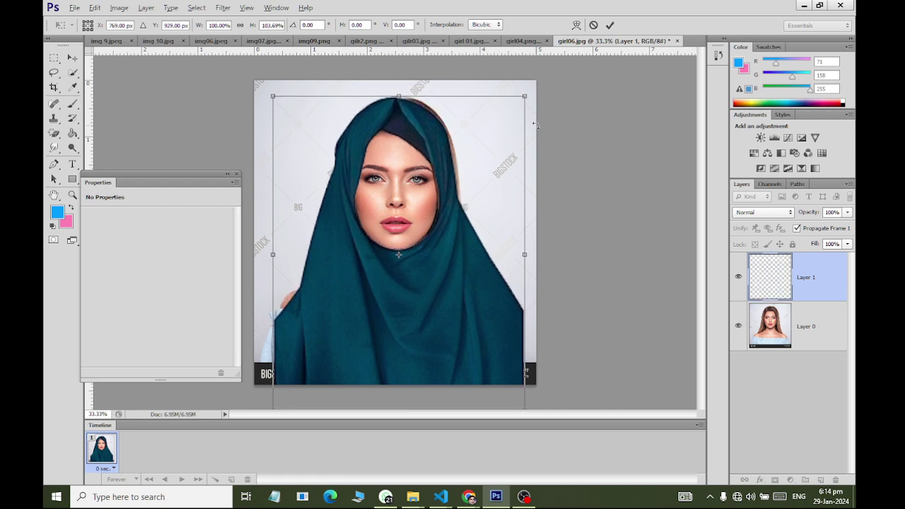
{"action": "key", "text": "Down"}
{"action": "key", "text": "Down"}
{"action": "key", "text": "Down"}
{"action": "key", "text": "Left"}
{"action": "key", "text": "Left"}
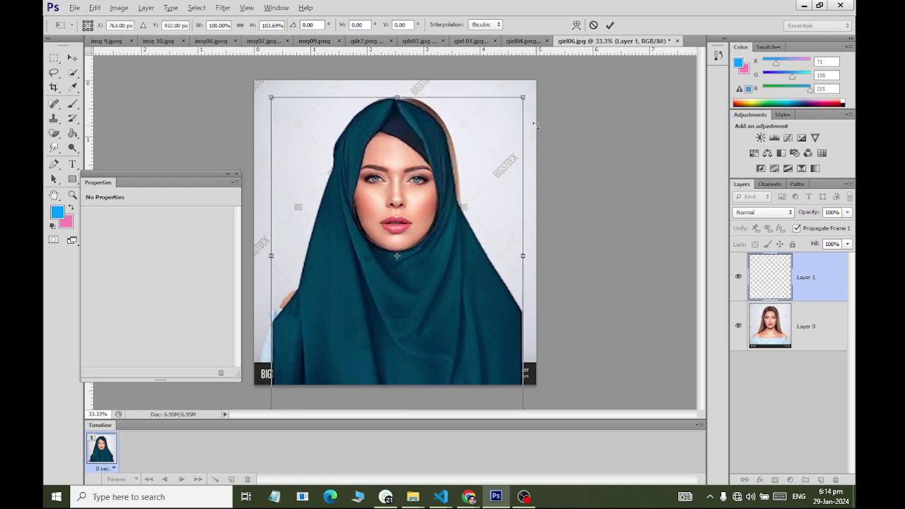
{"action": "key", "text": "Left"}
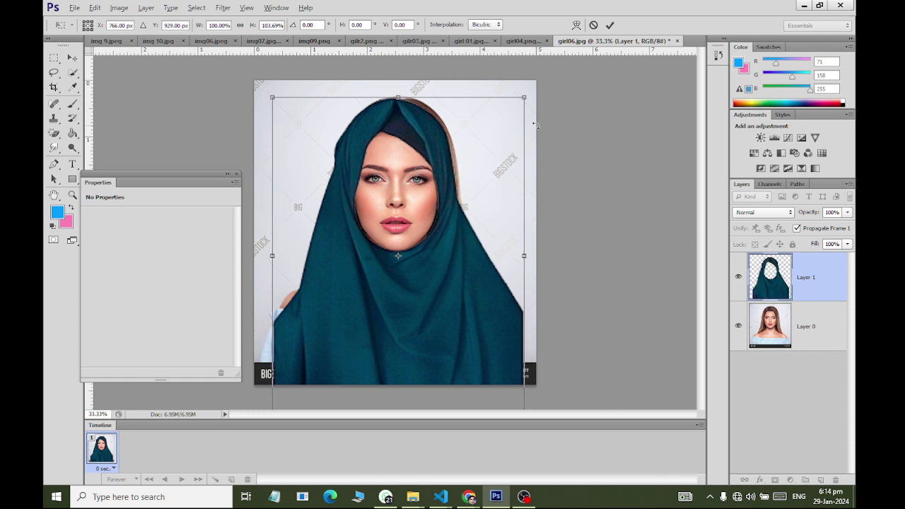
{"action": "key", "text": "Up"}
{"action": "key", "text": "Up"}
{"action": "key", "text": "Up"}
{"action": "key", "text": "Up"}
{"action": "key", "text": "Up"}
{"action": "key", "text": "Right"}
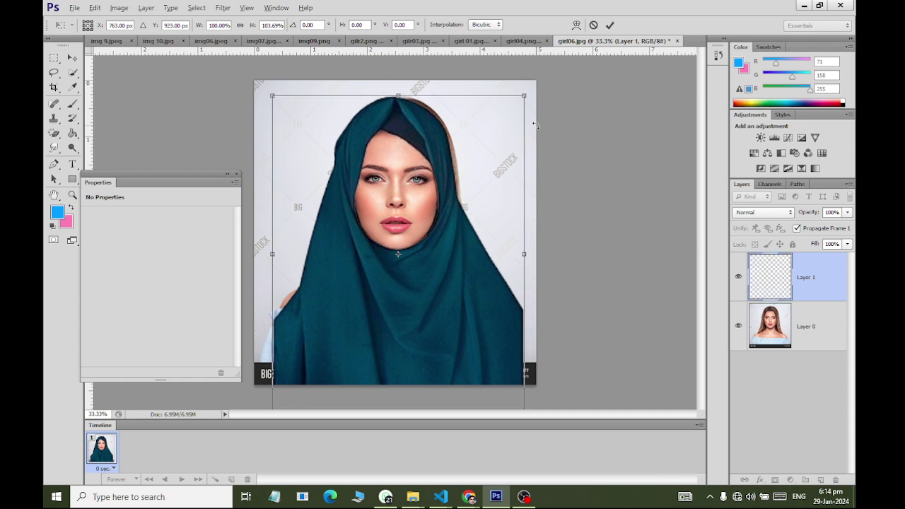
{"action": "key", "text": "Right"}
{"action": "key", "text": "Right"}
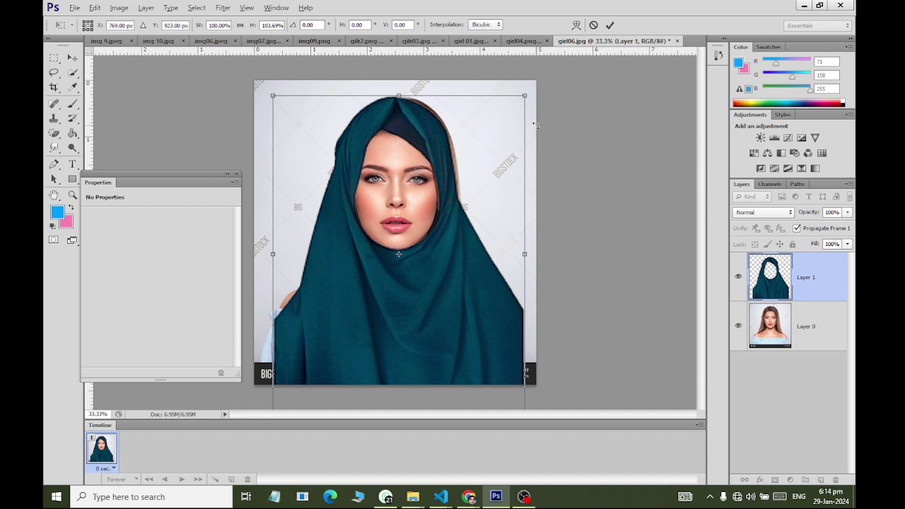
{"action": "left_click", "coordinate": [71, 58]}
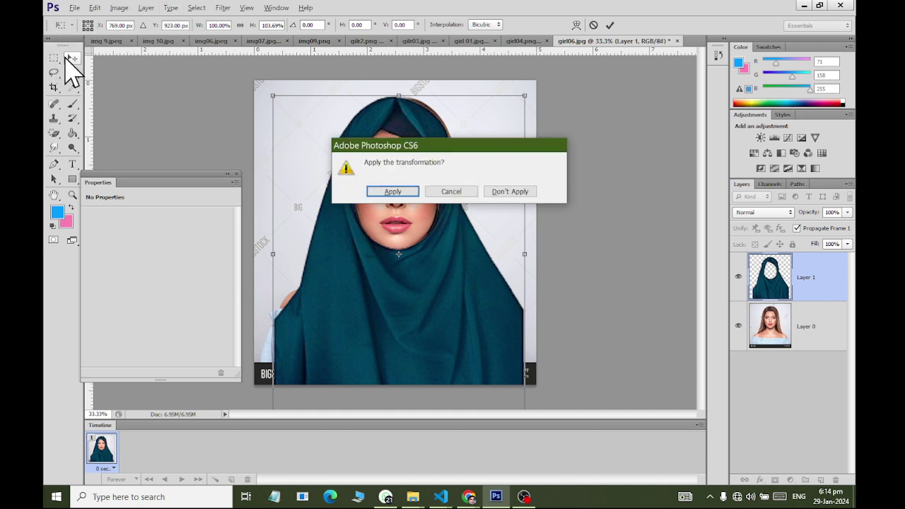
{"action": "left_click", "coordinate": [405, 192]}
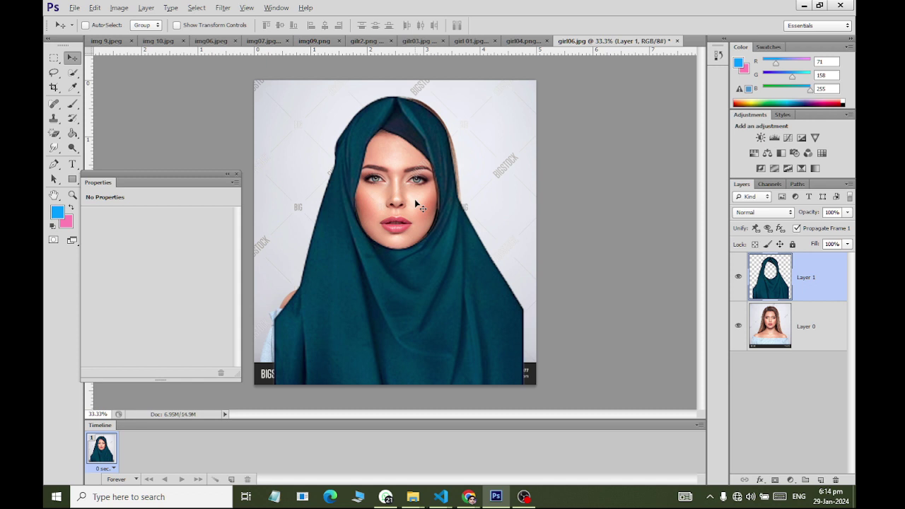
Step: On Layer 0, remove the light background around the woman with the Magic Eraser
{"action": "left_click", "coordinate": [771, 334]}
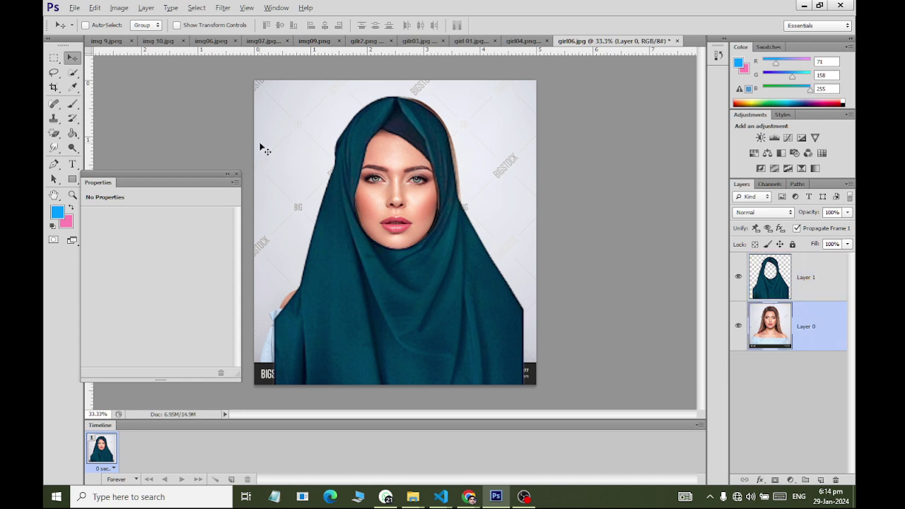
{"action": "left_click_drag", "start_coordinate": [54, 133], "coordinate": [95, 154]}
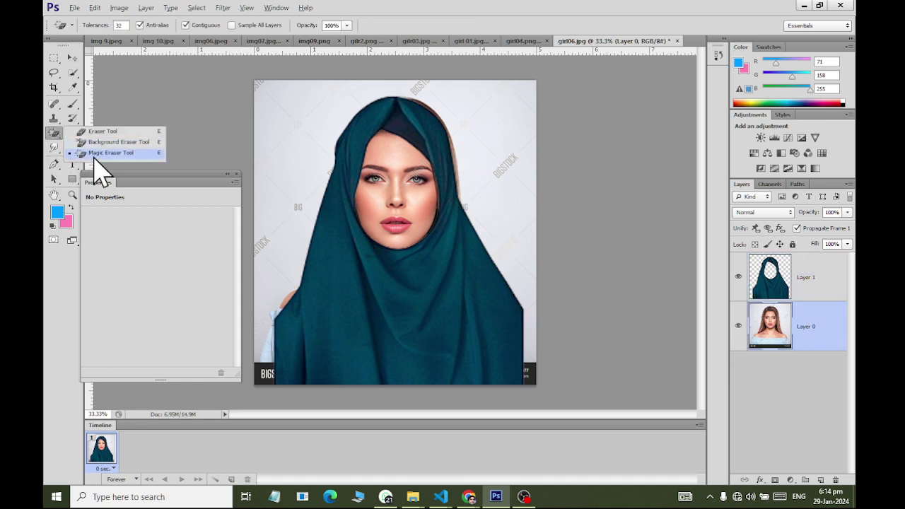
{"action": "left_click", "coordinate": [95, 154]}
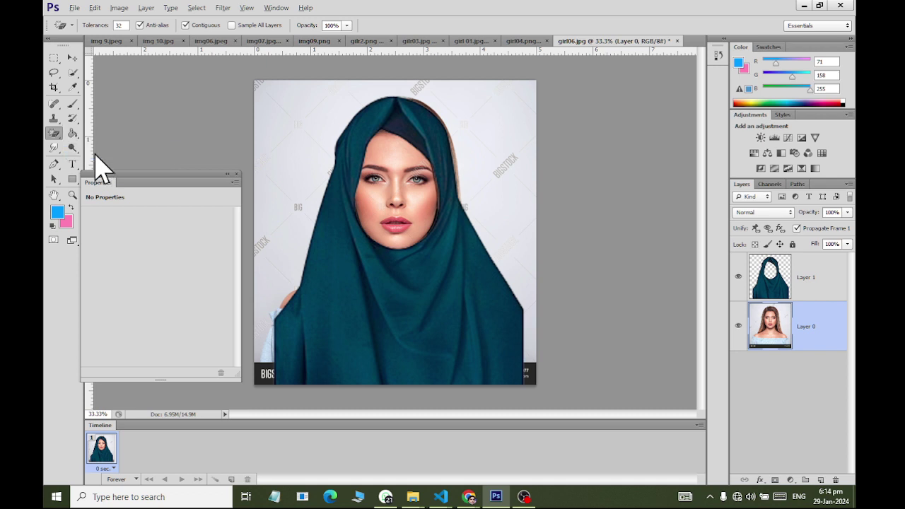
{"action": "left_click", "coordinate": [275, 121]}
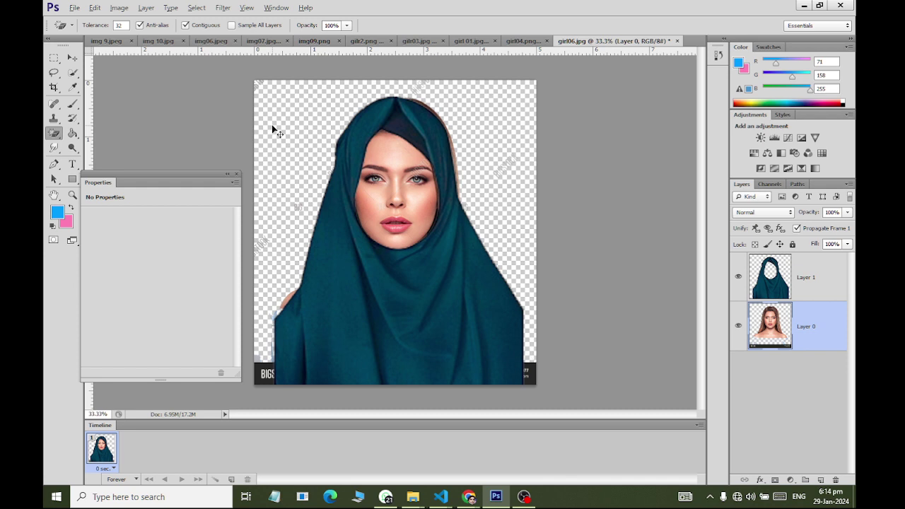
Step: With a size 175 Eraser, remove the faint watermarks, the hijab's brown fringe and the bottom watermark strips
{"action": "left_click", "coordinate": [68, 135]}
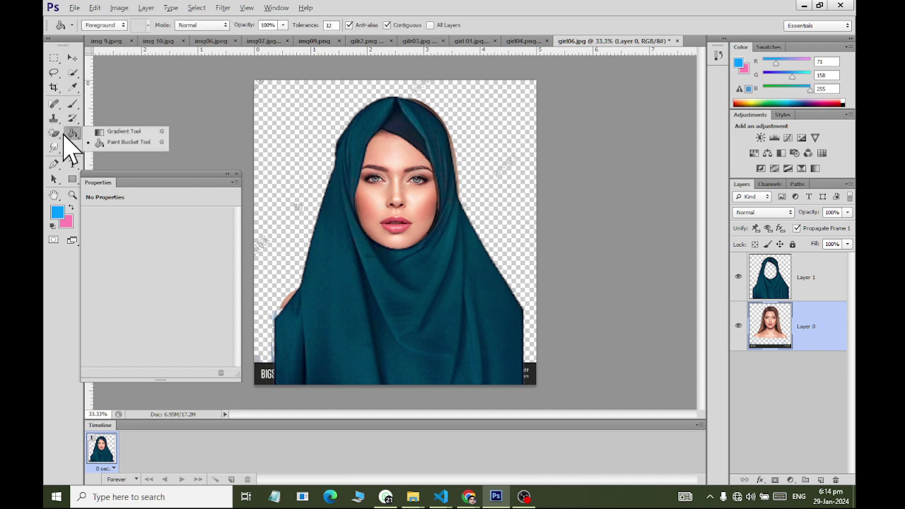
{"action": "left_click", "coordinate": [54, 134]}
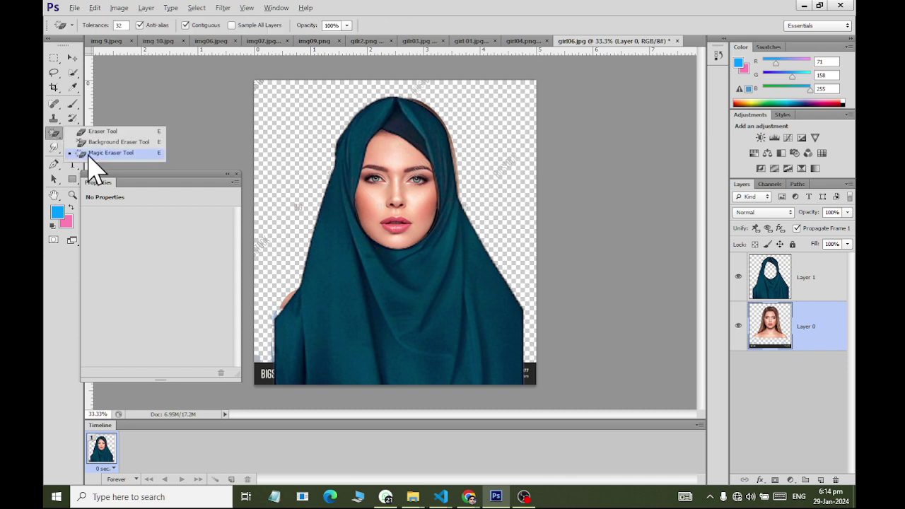
{"action": "left_click", "coordinate": [55, 133]}
{"action": "left_click", "coordinate": [106, 132]}
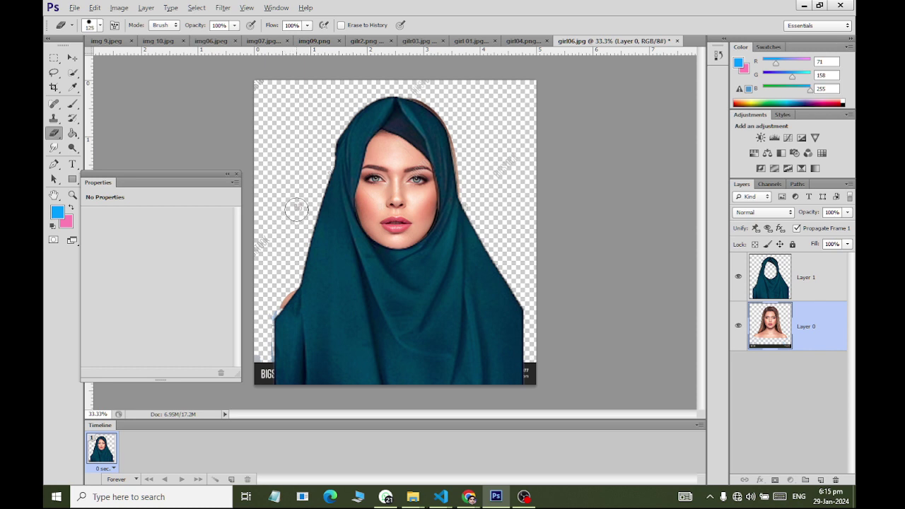
{"action": "key", "text": "bracketright"}
{"action": "key", "text": "bracketright"}
{"action": "left_click_drag", "start_coordinate": [296, 209], "coordinate": [435, 78]}
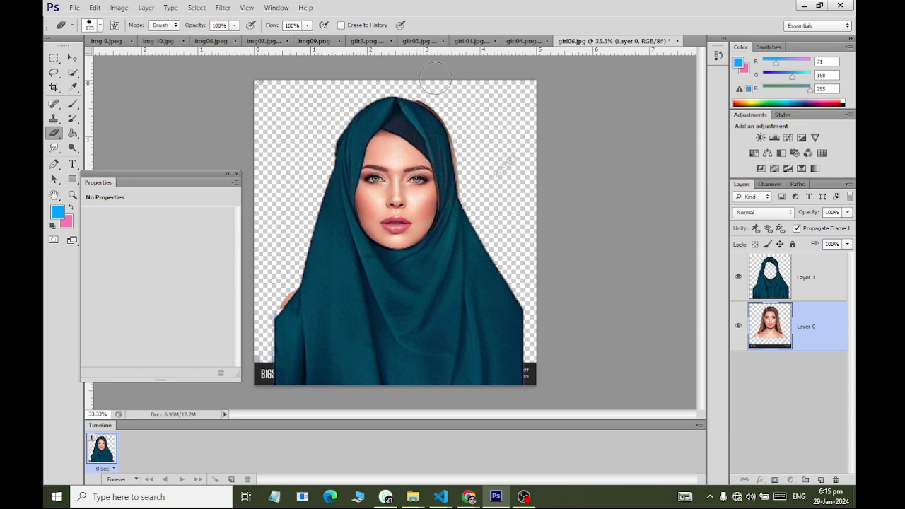
{"action": "key", "text": "ctrl+z"}
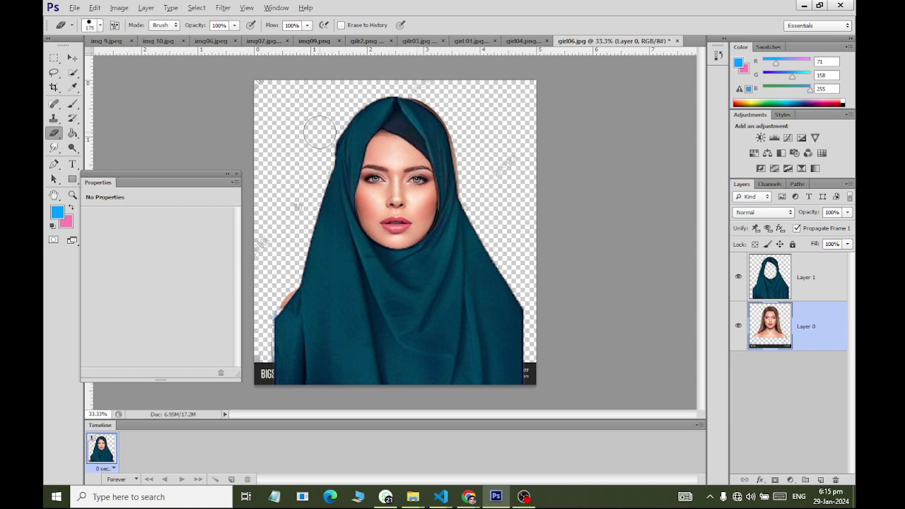
{"action": "left_click_drag", "start_coordinate": [293, 196], "coordinate": [262, 249]}
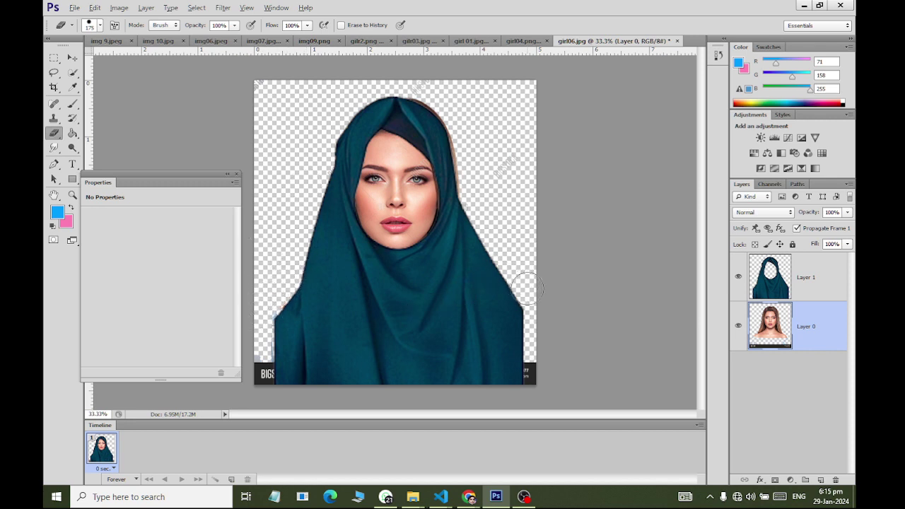
{"action": "mouse_move", "coordinate": [487, 207]}
{"action": "left_mouse_down"}
{"action": "mouse_move", "coordinate": [458, 125]}
{"action": "mouse_move", "coordinate": [329, 131]}
{"action": "left_mouse_up"}
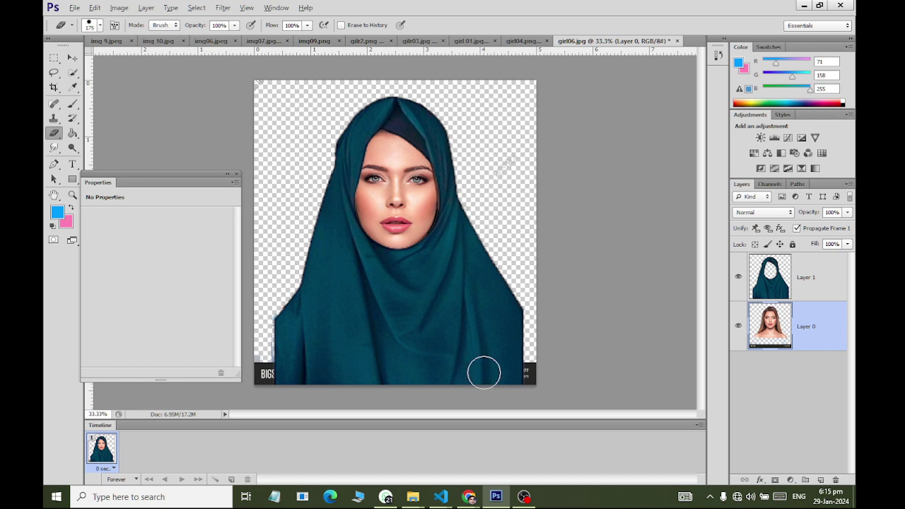
{"action": "left_click_drag", "start_coordinate": [539, 360], "coordinate": [539, 375]}
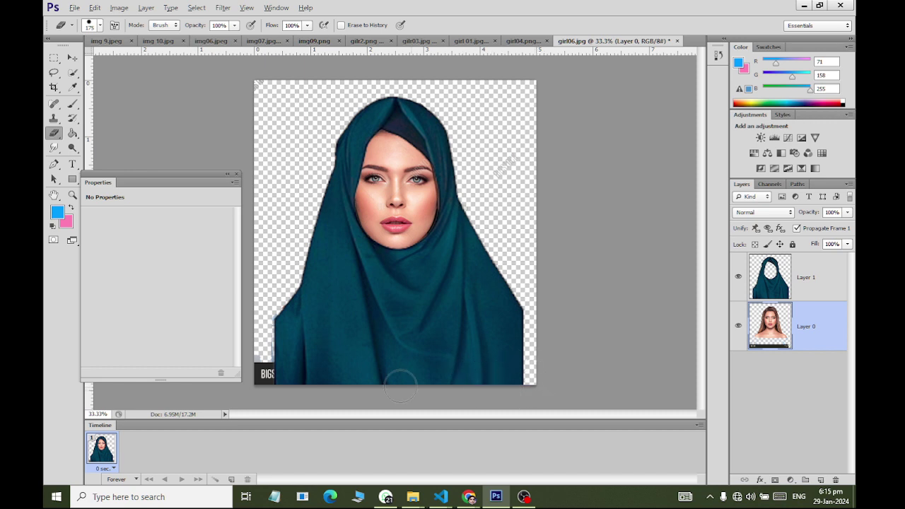
{"action": "left_click_drag", "start_coordinate": [267, 357], "coordinate": [266, 379]}
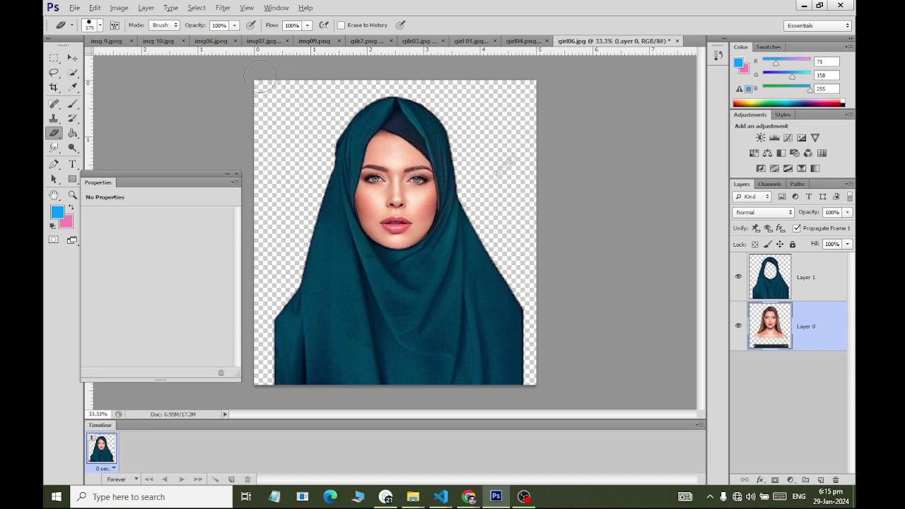
{"action": "left_click", "coordinate": [72, 58]}
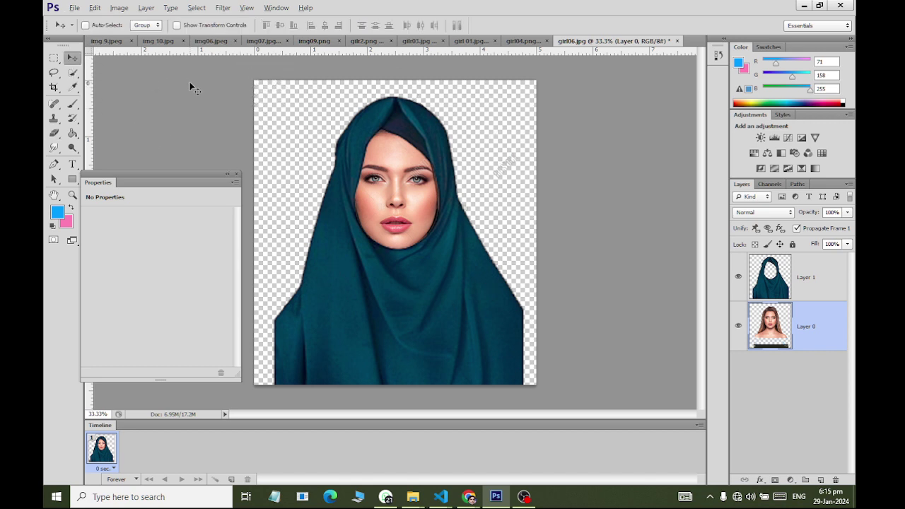
Step: Crop the canvas in from the left, right, top and bottom around the hijab figure
{"action": "left_click", "coordinate": [73, 197]}
{"action": "left_click_drag", "start_coordinate": [394, 42], "coordinate": [387, 86]}
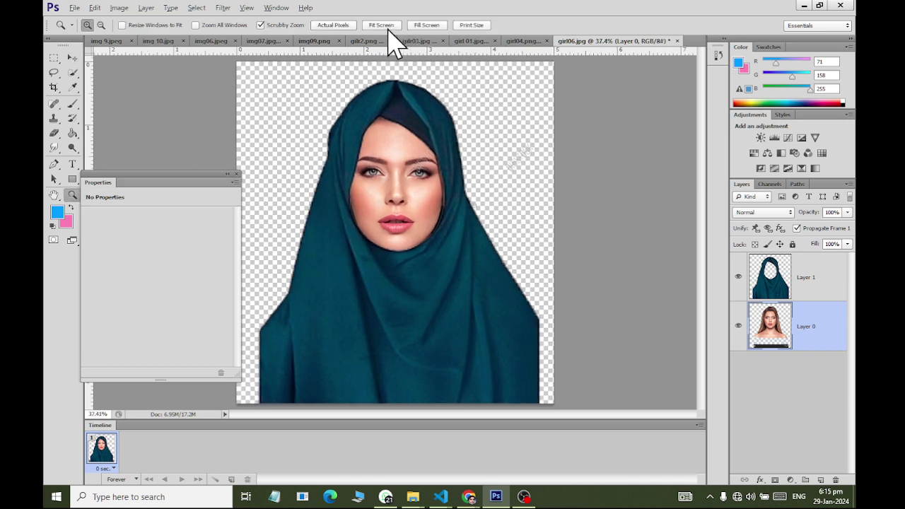
{"action": "left_click", "coordinate": [53, 87]}
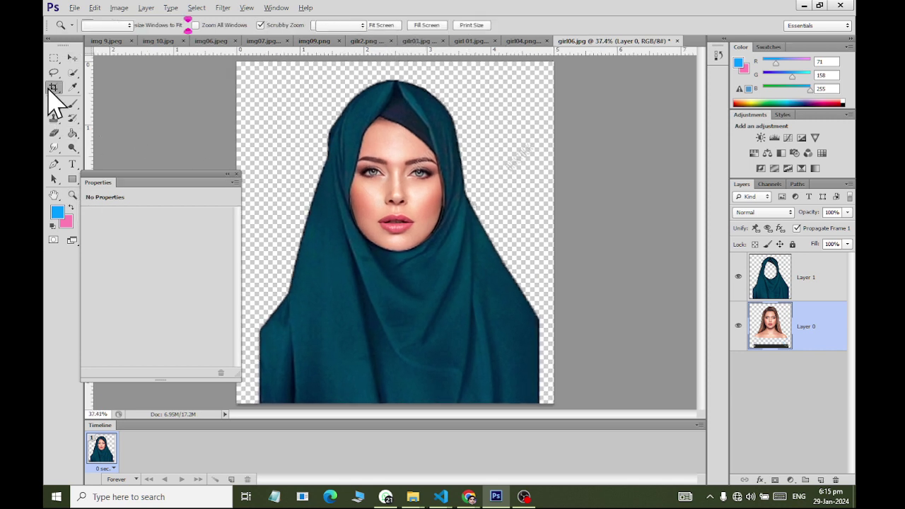
{"action": "left_click", "coordinate": [96, 86]}
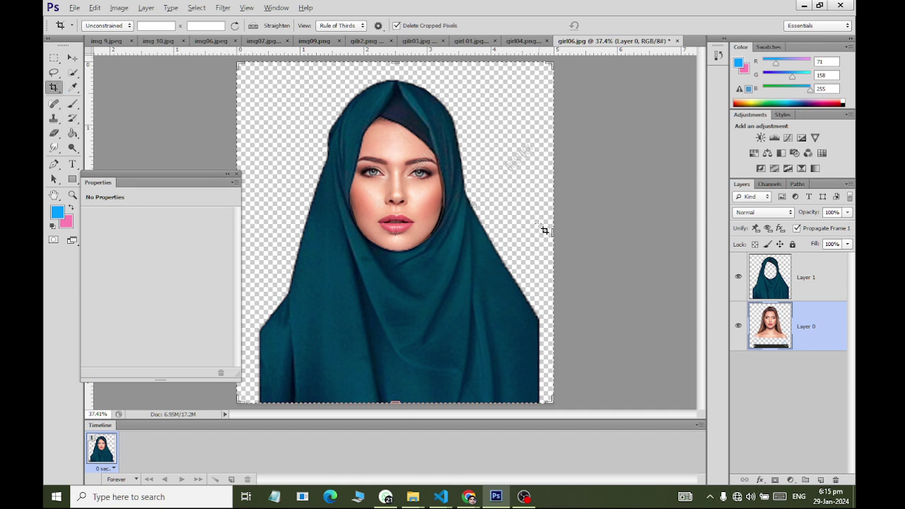
{"action": "mouse_move", "coordinate": [550, 233]}
{"action": "left_mouse_down"}
{"action": "mouse_move", "coordinate": [539, 248]}
{"action": "mouse_move", "coordinate": [546, 232]}
{"action": "left_mouse_up"}
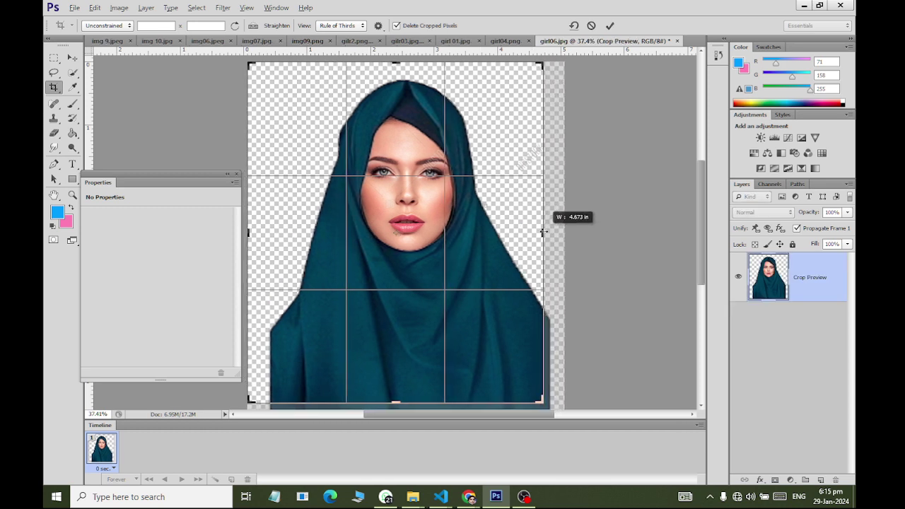
{"action": "left_click_drag", "start_coordinate": [546, 232], "coordinate": [544, 232]}
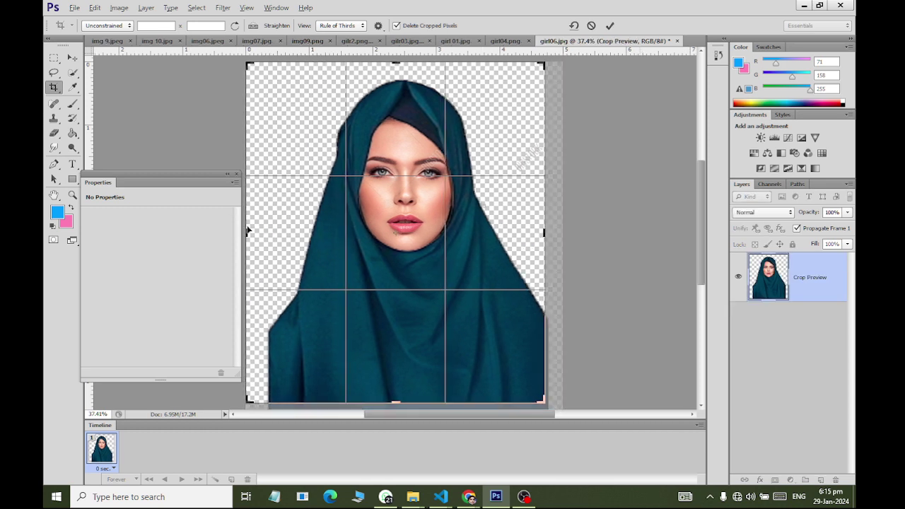
{"action": "left_click_drag", "start_coordinate": [247, 232], "coordinate": [260, 247]}
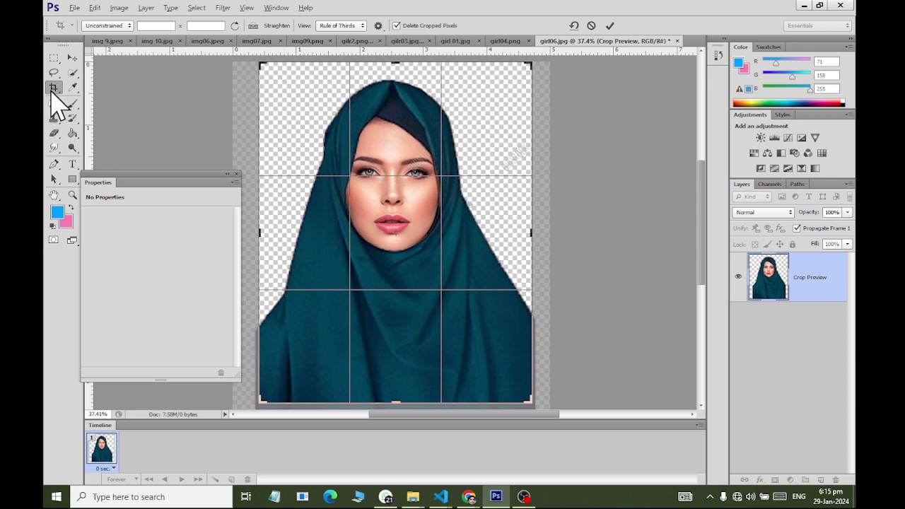
{"action": "left_click_drag", "start_coordinate": [405, 59], "coordinate": [404, 64]}
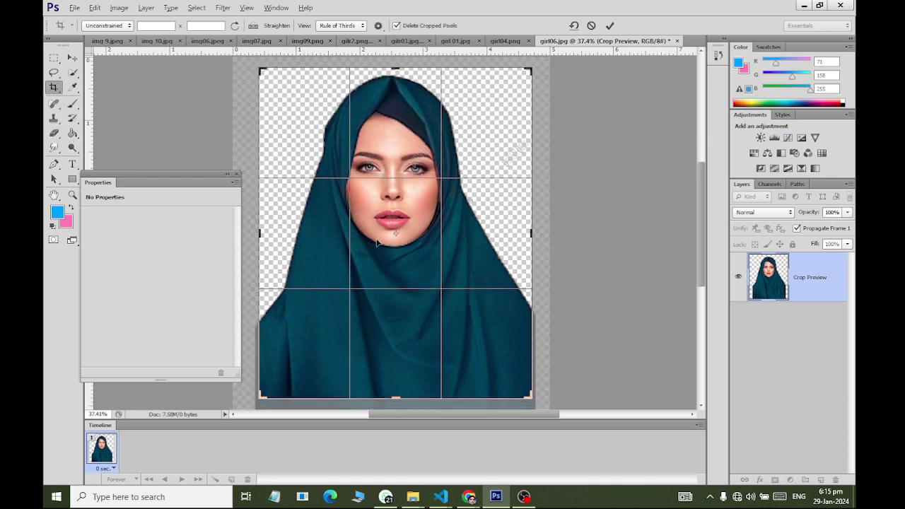
{"action": "left_click_drag", "start_coordinate": [400, 401], "coordinate": [398, 391]}
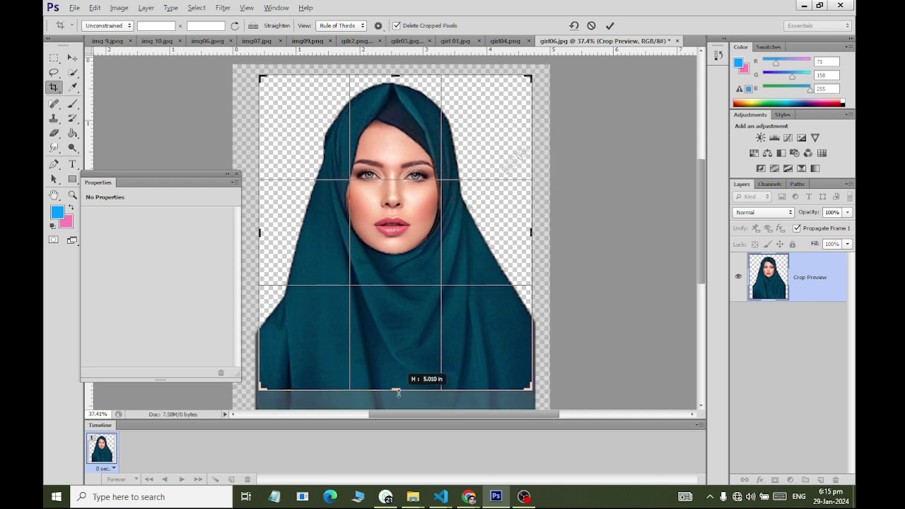
{"action": "left_click", "coordinate": [73, 57]}
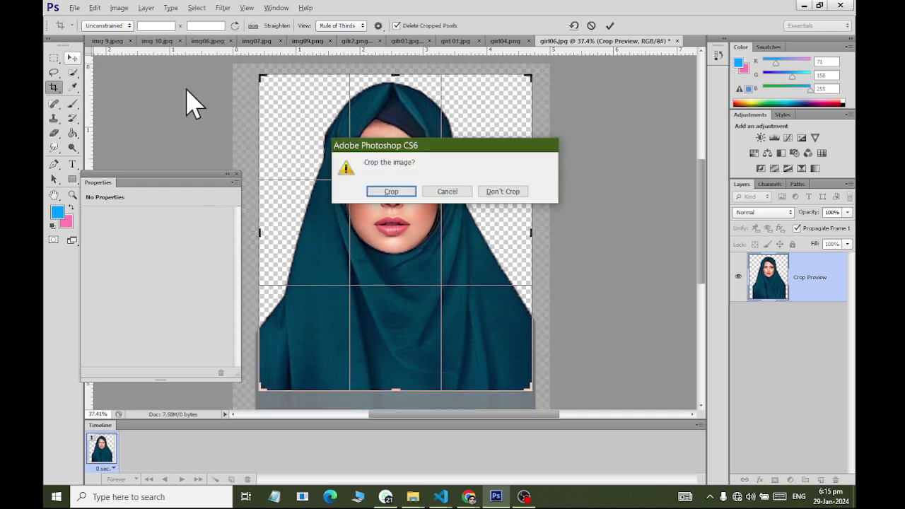
{"action": "left_click", "coordinate": [391, 192]}
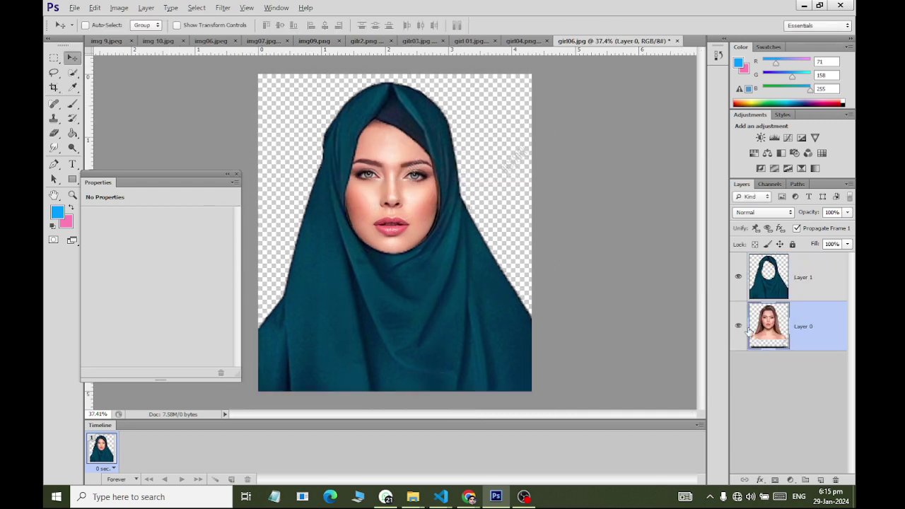
Step: Add a new layer below Layer 0 and fill it with dark blue (11,90,179)
{"action": "left_click", "coordinate": [820, 480]}
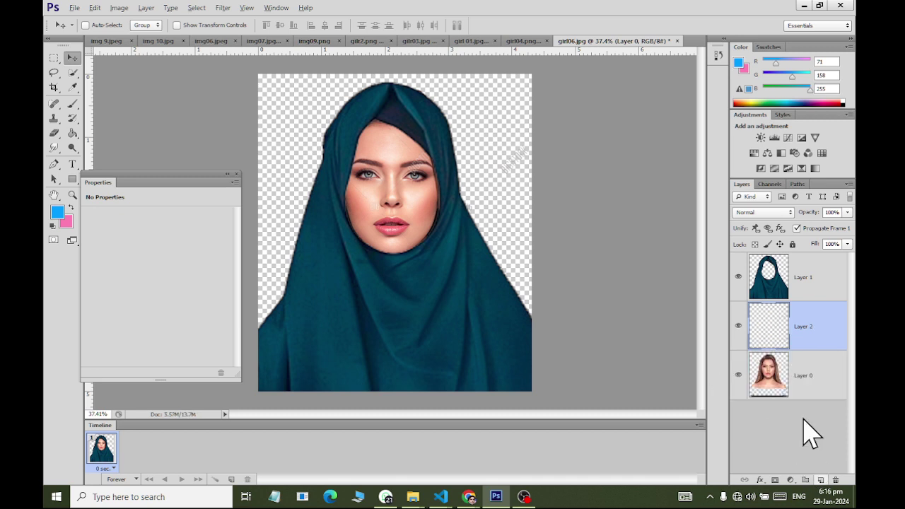
{"action": "left_click_drag", "start_coordinate": [765, 328], "coordinate": [783, 402]}
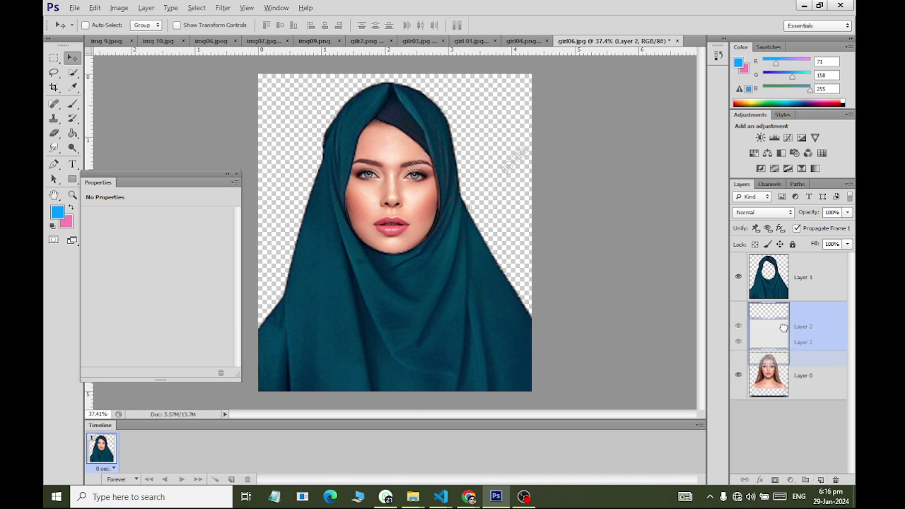
{"action": "left_click", "coordinate": [58, 212]}
{"action": "left_click", "coordinate": [637, 126]}
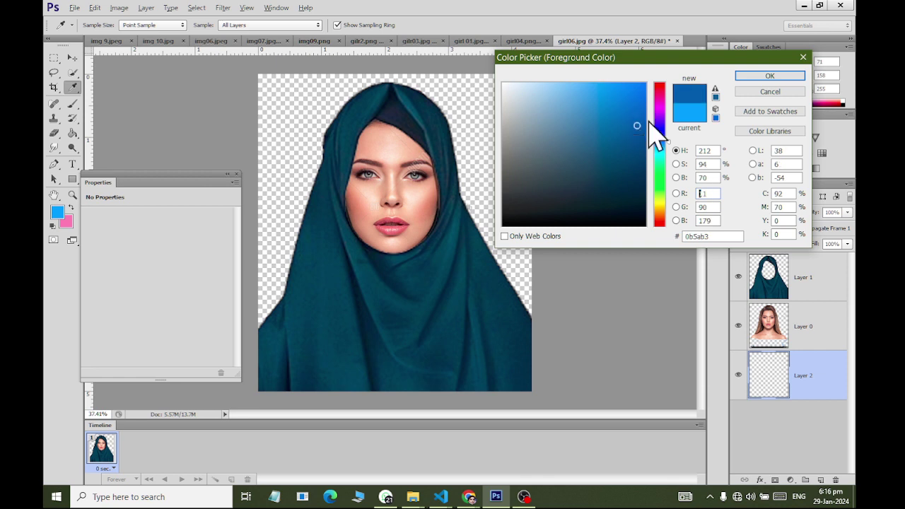
{"action": "left_click", "coordinate": [770, 76]}
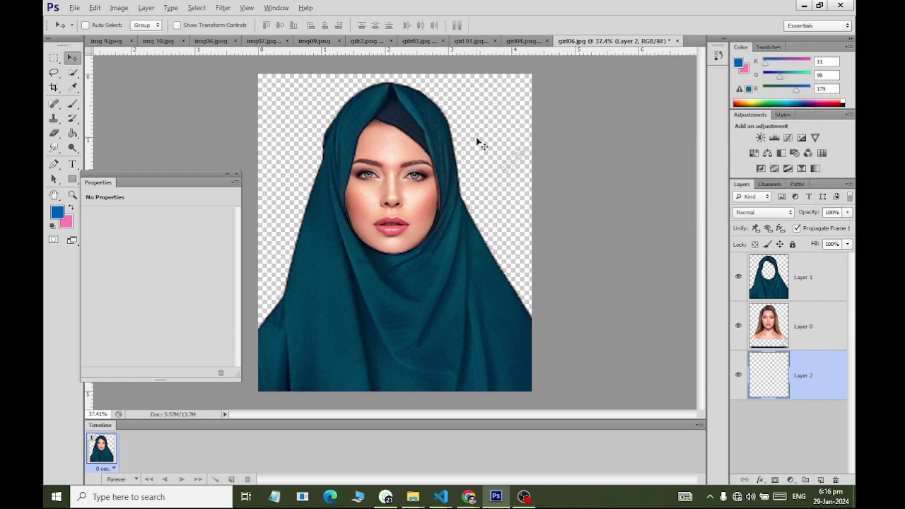
{"action": "left_click", "coordinate": [72, 133]}
{"action": "left_click", "coordinate": [495, 170]}
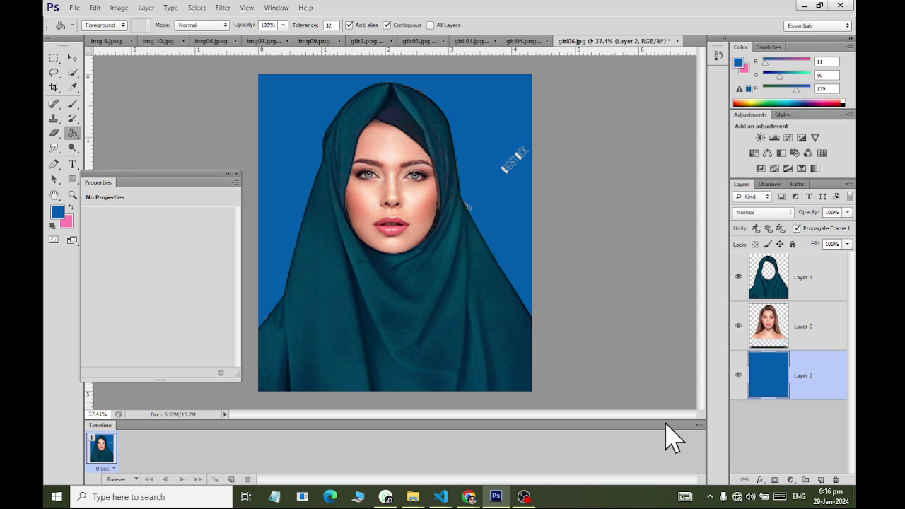
{"action": "left_click", "coordinate": [771, 327]}
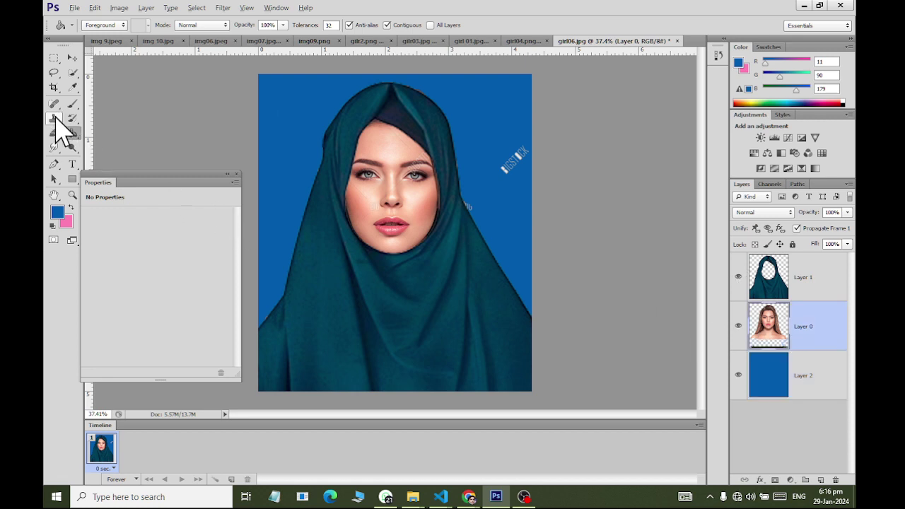
Step: Erase the white watermark on the right, then view gilr03.jpg and gilr2.png
{"action": "left_click", "coordinate": [54, 134]}
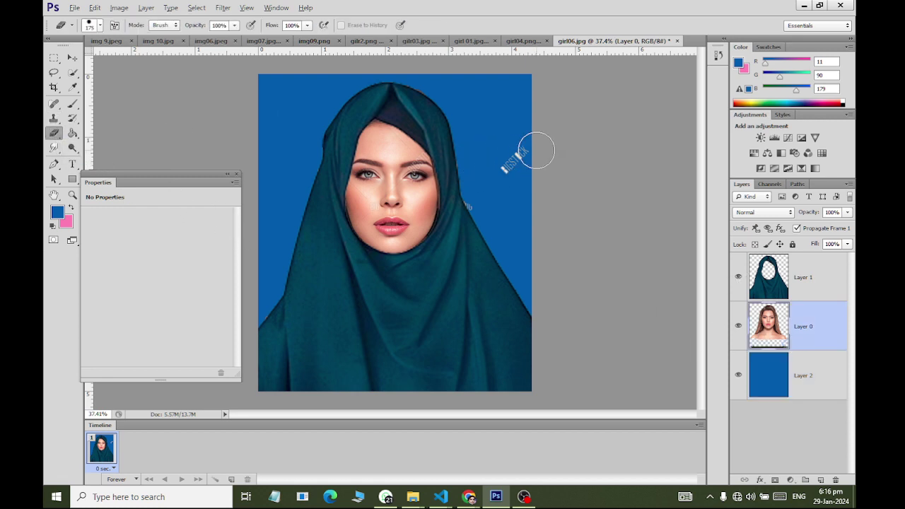
{"action": "mouse_move", "coordinate": [535, 150]}
{"action": "left_mouse_down"}
{"action": "mouse_move", "coordinate": [495, 172]}
{"action": "mouse_move", "coordinate": [479, 202]}
{"action": "left_mouse_up"}
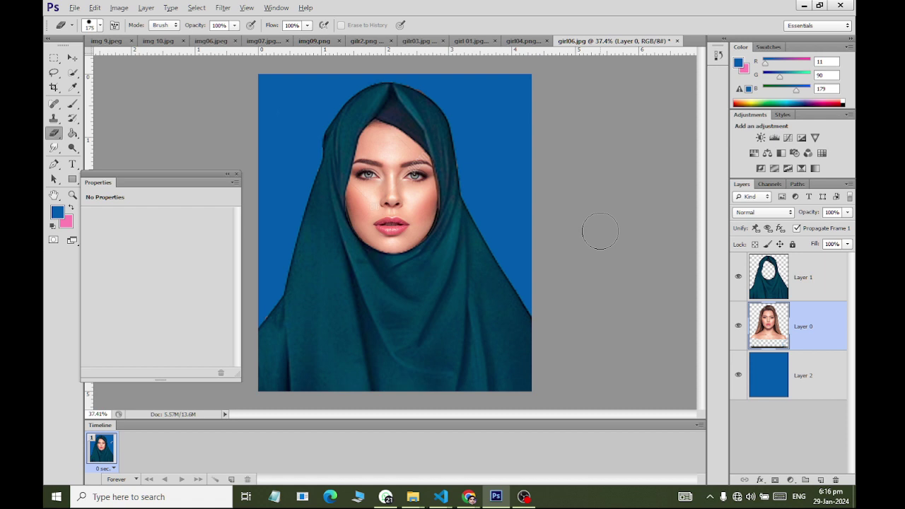
{"action": "left_click", "coordinate": [424, 41]}
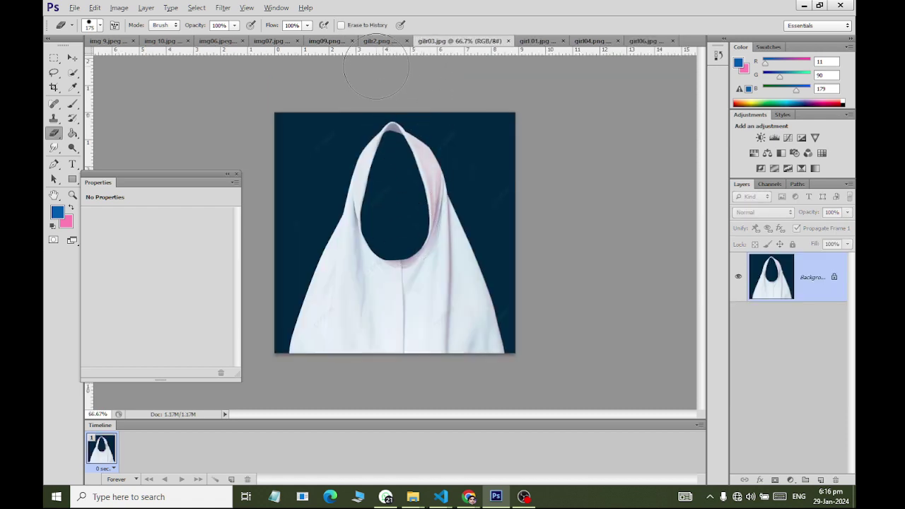
{"action": "left_click", "coordinate": [378, 41]}
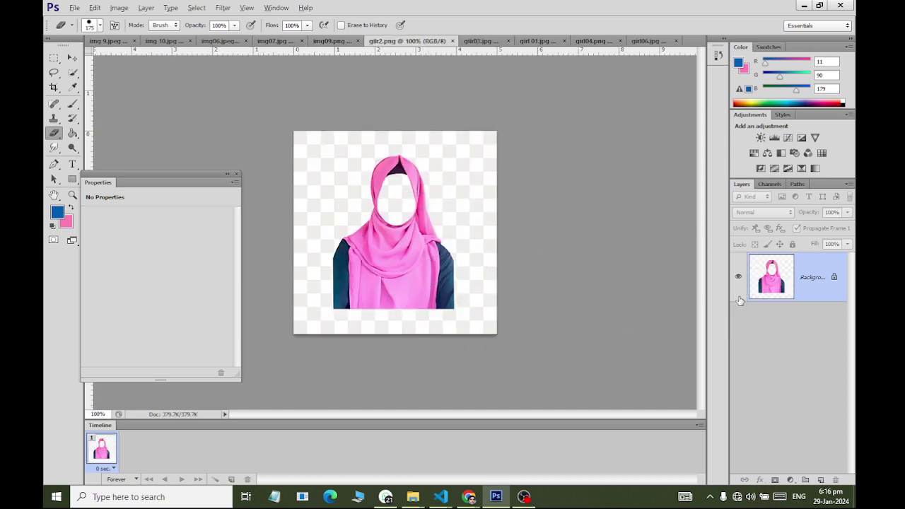
Step: Convert the Background to Layer 0 and Magic-Erase the white around the pink hijab
{"action": "double_click", "coordinate": [836, 274]}
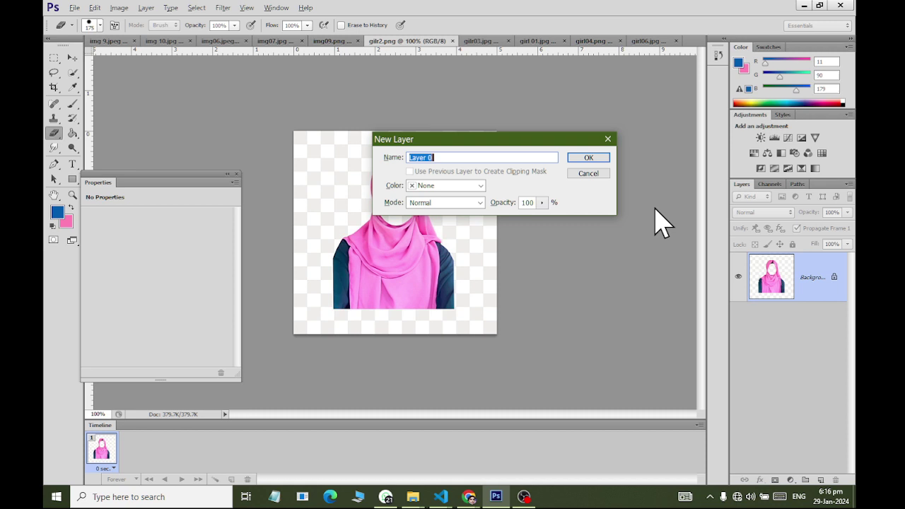
{"action": "left_click", "coordinate": [588, 156]}
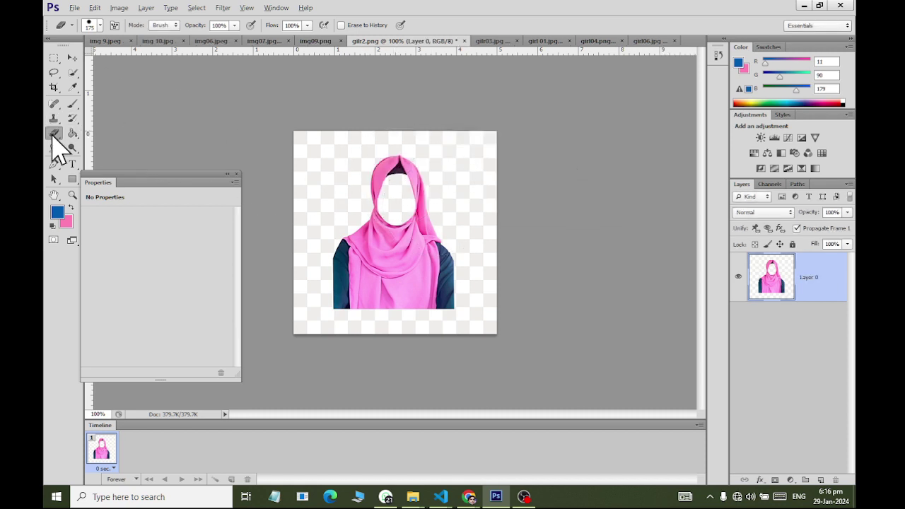
{"action": "right_click", "coordinate": [55, 134]}
{"action": "left_click", "coordinate": [99, 153]}
{"action": "left_click", "coordinate": [335, 175]}
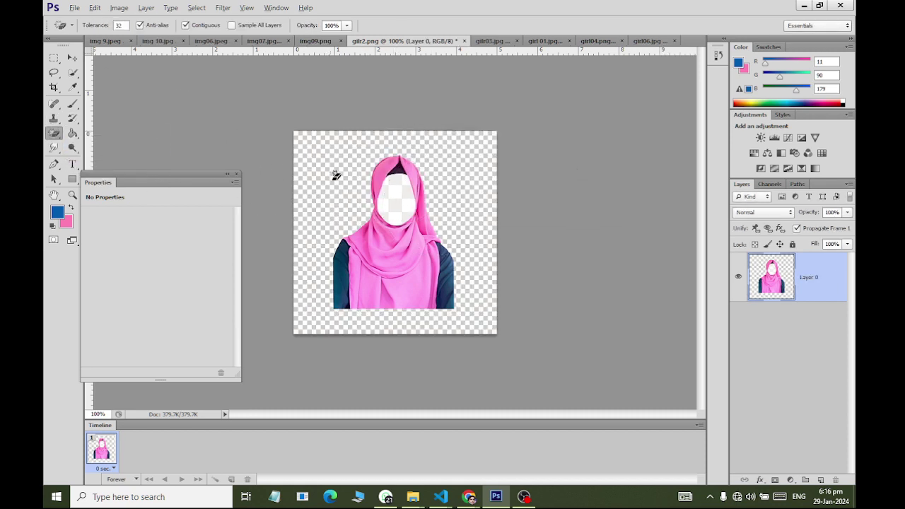
{"action": "key", "text": "ctrl+z"}
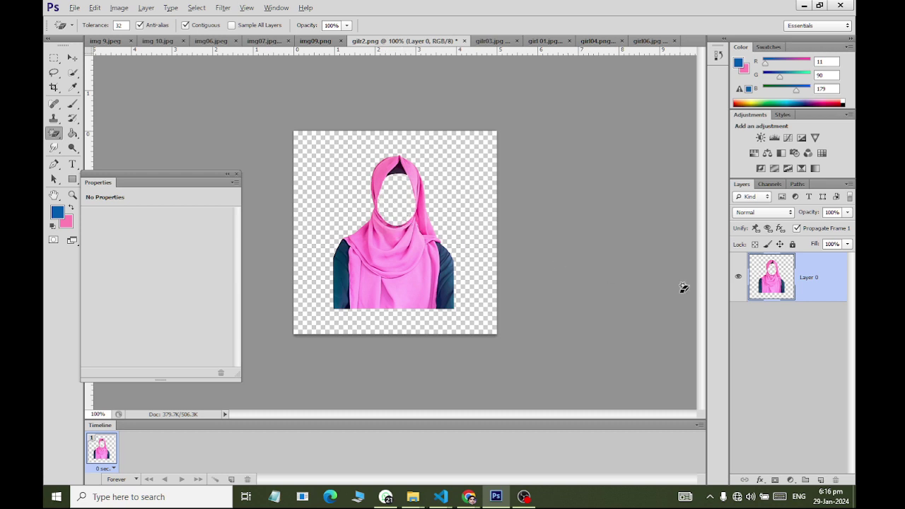
Step: Load the hijab's outline as a selection and bring up the Open dialog
{"action": "left_click", "coordinate": [770, 282], "text": "ctrl"}
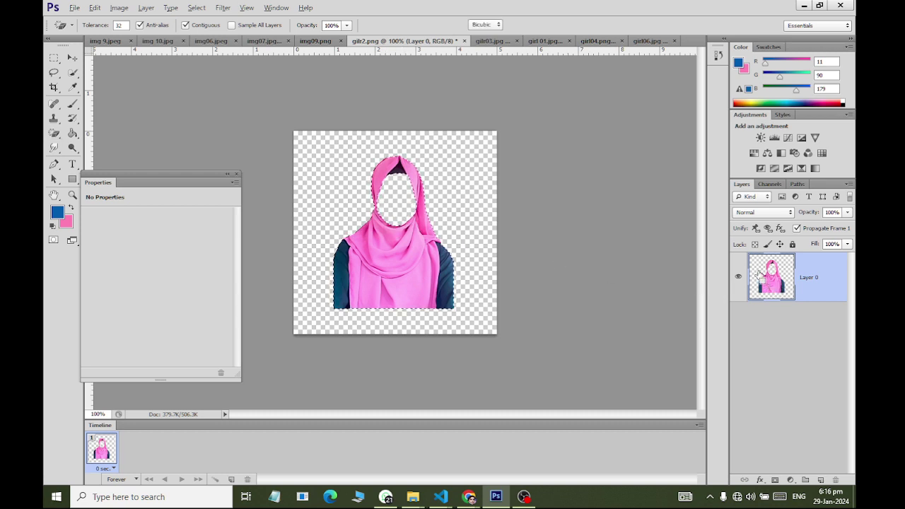
{"action": "key", "text": "ctrl+t"}
{"action": "key", "text": "Return"}
{"action": "key", "text": "e"}
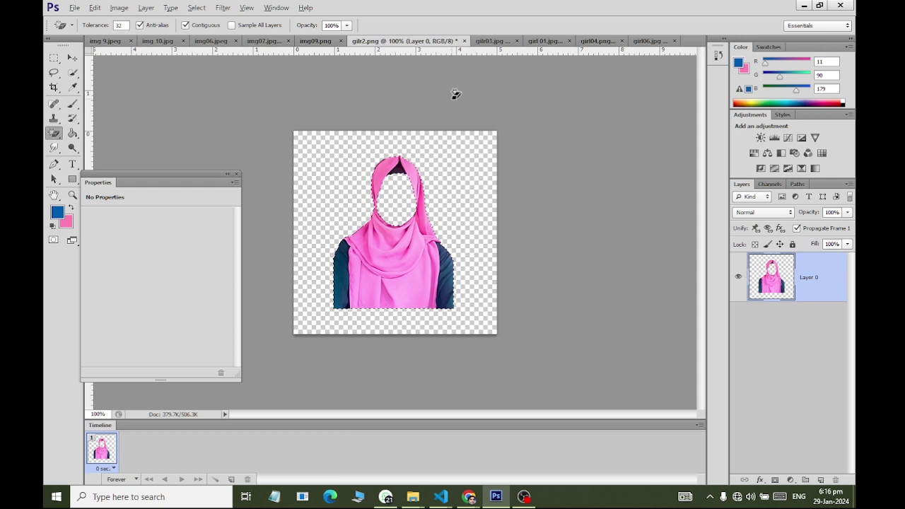
{"action": "key", "text": "ctrl+o"}
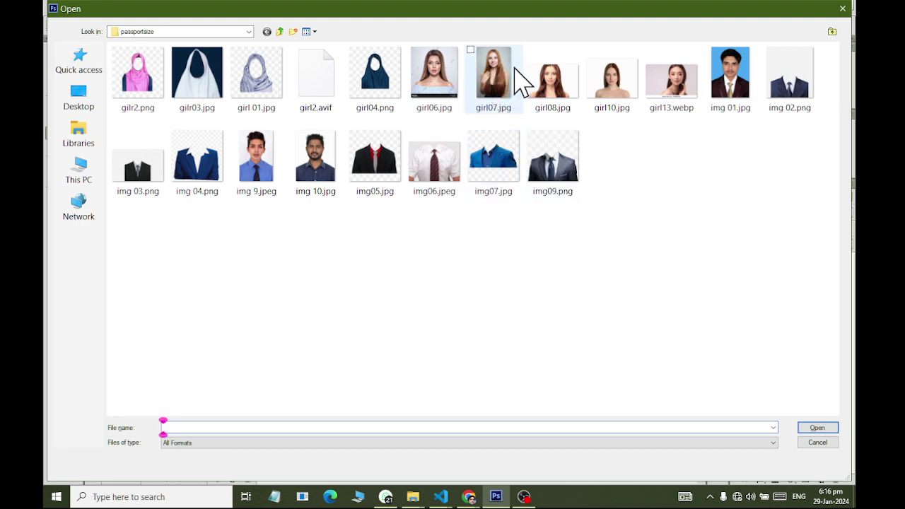
Step: Open girl07.jpg, unlock its background as Layer 0, and paste in the pink hijab
{"action": "double_click", "coordinate": [495, 81]}
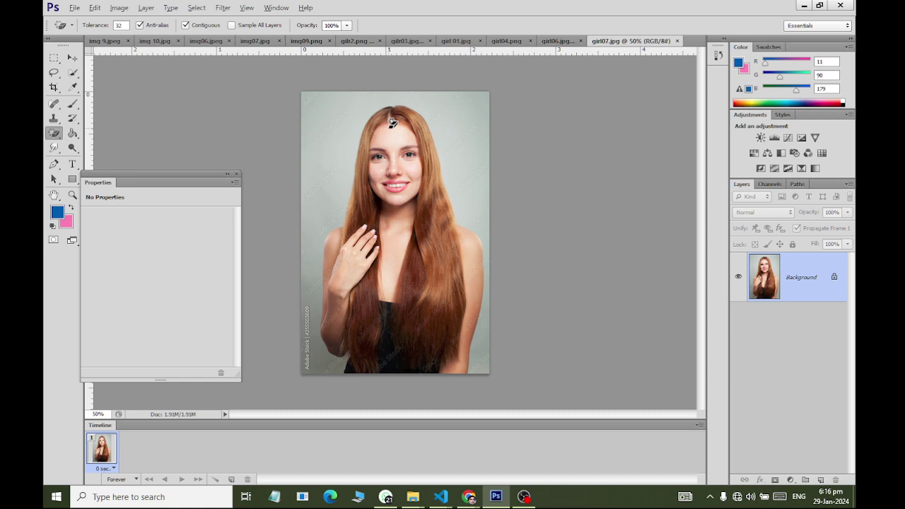
{"action": "double_click", "coordinate": [835, 280]}
{"action": "left_click", "coordinate": [587, 157]}
{"action": "key", "text": "ctrl+v"}
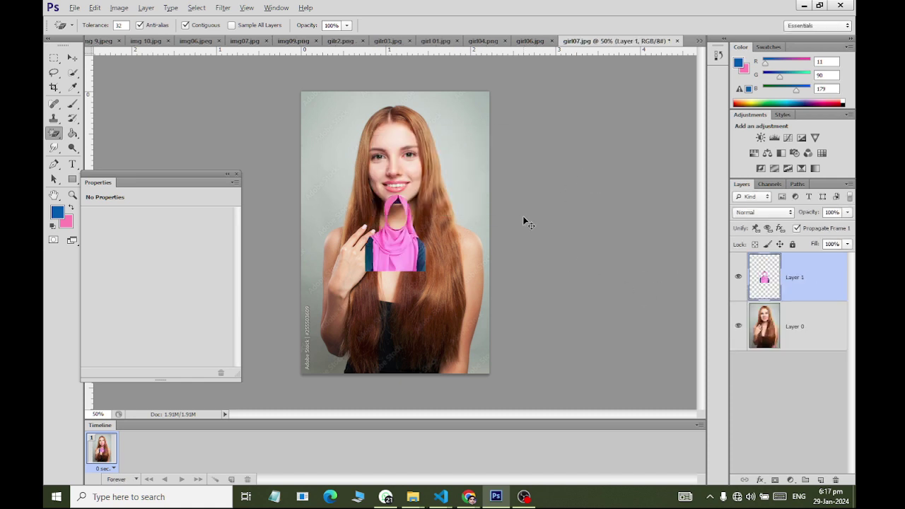
Step: Enlarge the pink hijab over the woman's head and torso
{"action": "key", "text": "ctrl+t"}
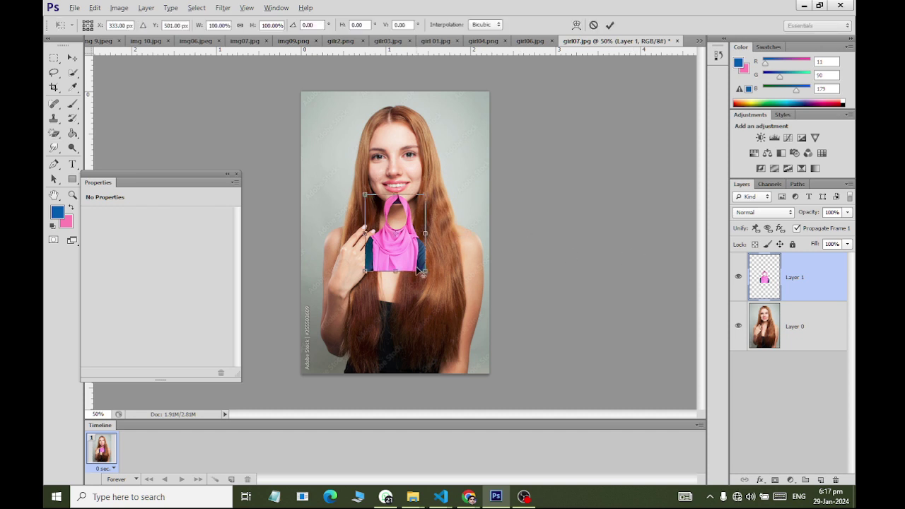
{"action": "left_click_drag", "start_coordinate": [422, 273], "coordinate": [471, 387]}
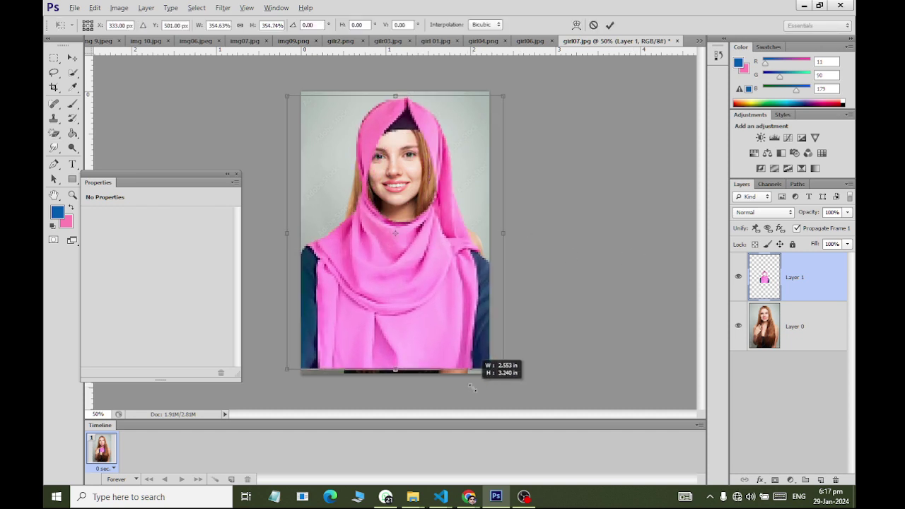
{"action": "left_click_drag", "start_coordinate": [418, 337], "coordinate": [412, 323]}
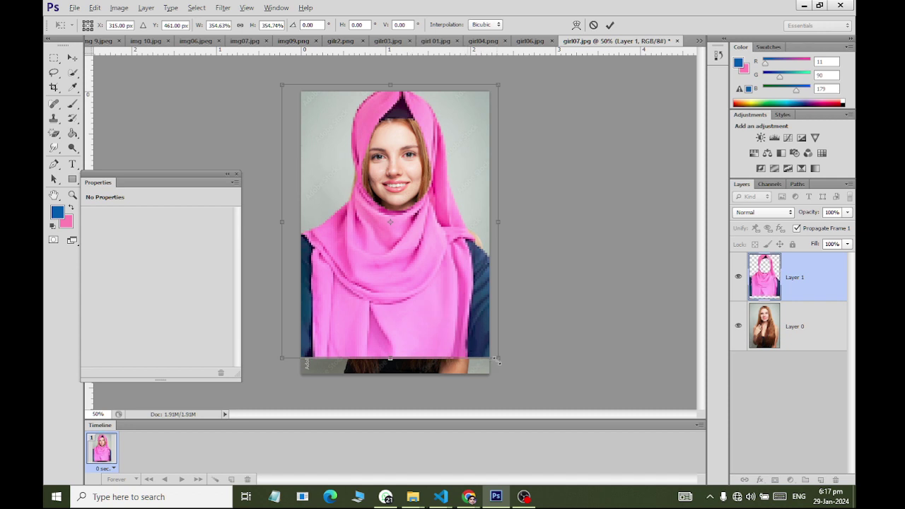
{"action": "left_click_drag", "start_coordinate": [501, 362], "coordinate": [498, 317]}
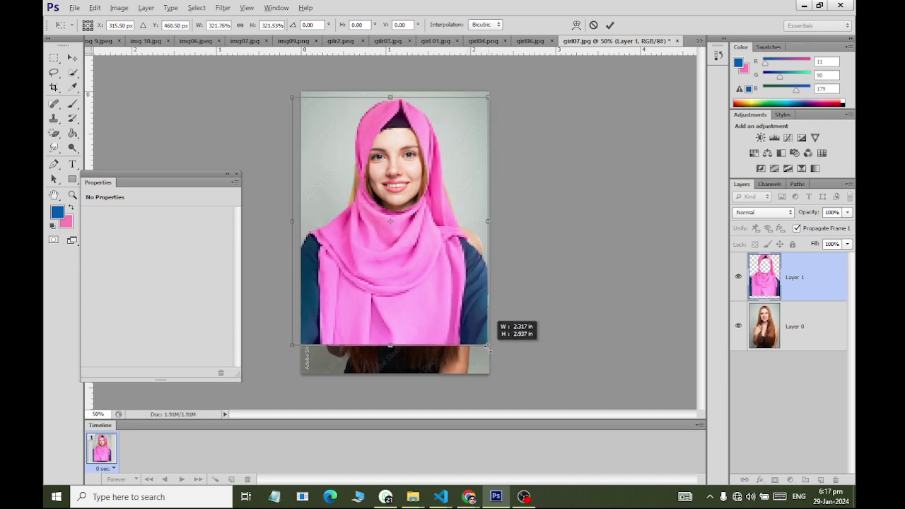
Step: Nudge and slightly shrink the scarf to about 301%, then apply the transformation
{"action": "key", "text": "Left"}
{"action": "key", "text": "Left"}
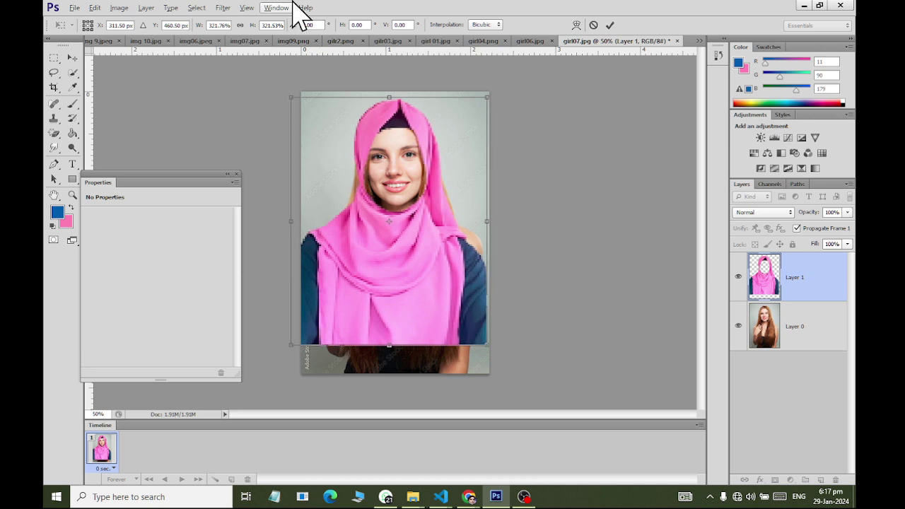
{"action": "key", "text": "Up"}
{"action": "key", "text": "Up"}
{"action": "key", "text": "Up"}
{"action": "key", "text": "Up"}
{"action": "key", "text": "Up"}
{"action": "key", "text": "Up"}
{"action": "key", "text": "Up"}
{"action": "key", "text": "Up"}
{"action": "key", "text": "Up"}
{"action": "key", "text": "Left"}
{"action": "key", "text": "Left"}
{"action": "key", "text": "Up"}
{"action": "key", "text": "Up"}
{"action": "key", "text": "Up"}
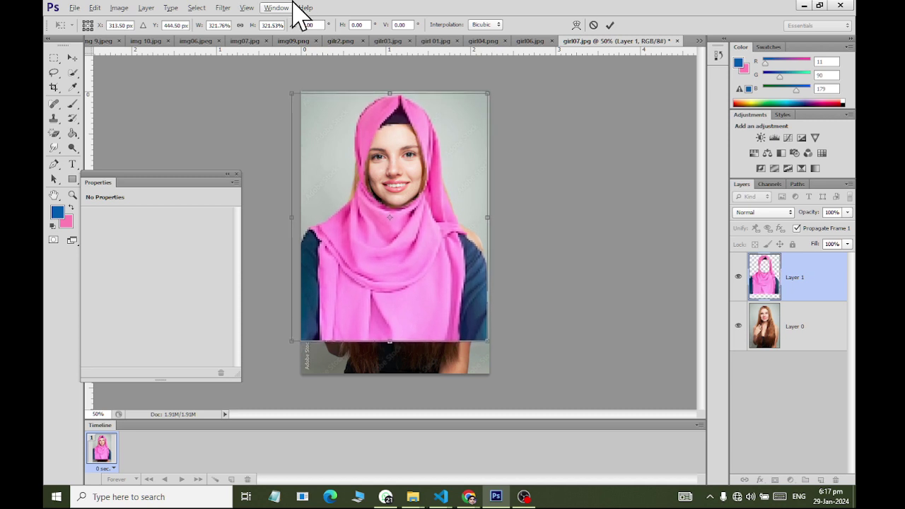
{"action": "key", "text": "Up"}
{"action": "key", "text": "Up"}
{"action": "key", "text": "Up"}
{"action": "key", "text": "Up"}
{"action": "key", "text": "Up"}
{"action": "key", "text": "Up"}
{"action": "key", "text": "Right"}
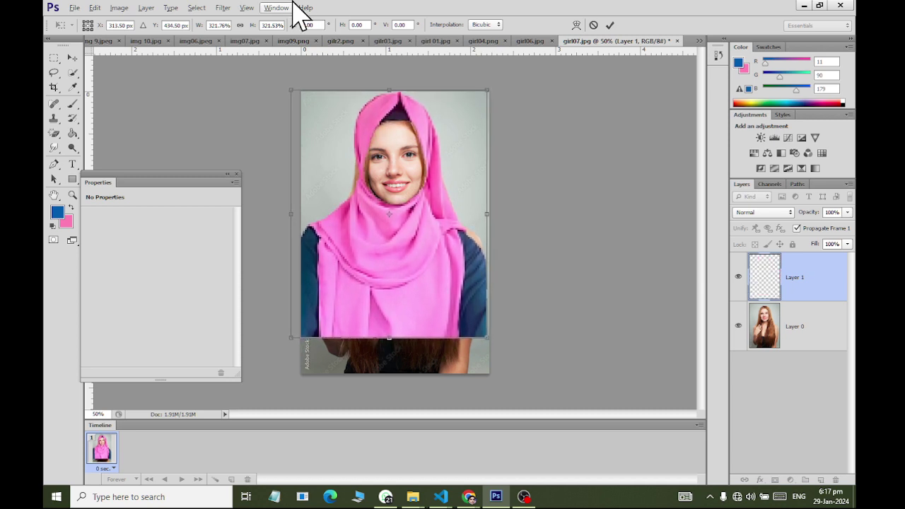
{"action": "key", "text": "Right"}
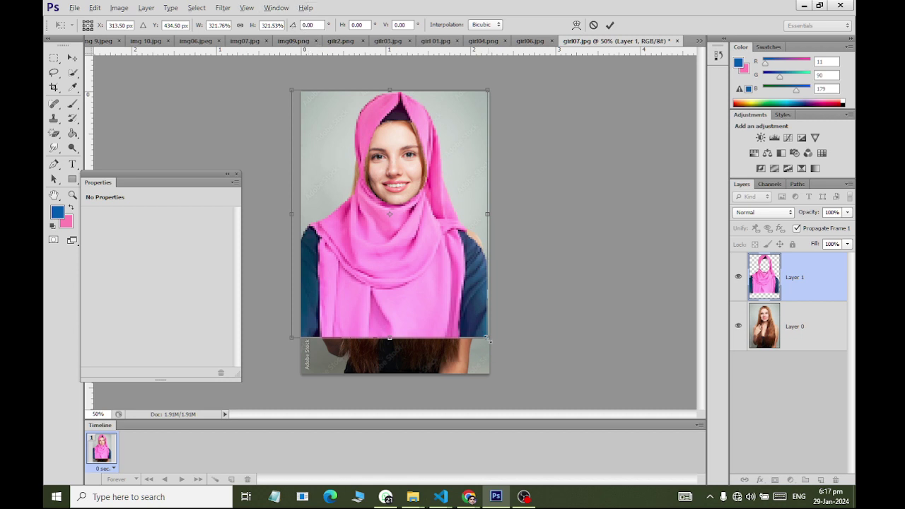
{"action": "left_click_drag", "start_coordinate": [487, 338], "coordinate": [481, 336]}
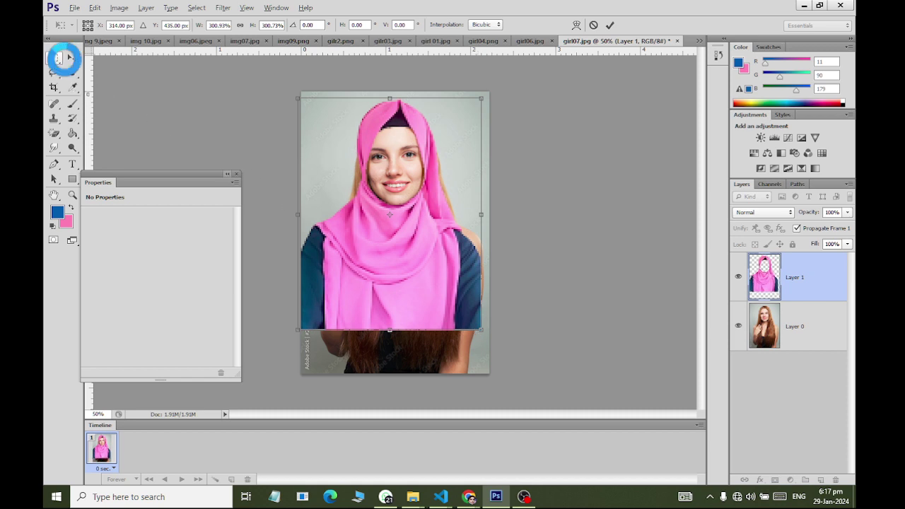
{"action": "left_click", "coordinate": [73, 57]}
{"action": "left_click", "coordinate": [386, 193]}
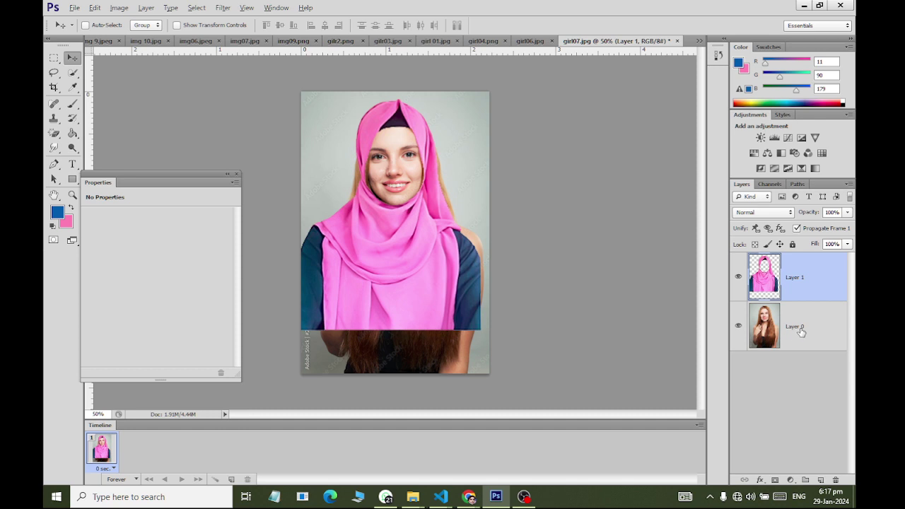
Step: On Layer 0, Magic-Erase the grey background, the Adobe Stock strip and corner patches
{"action": "left_click", "coordinate": [805, 331]}
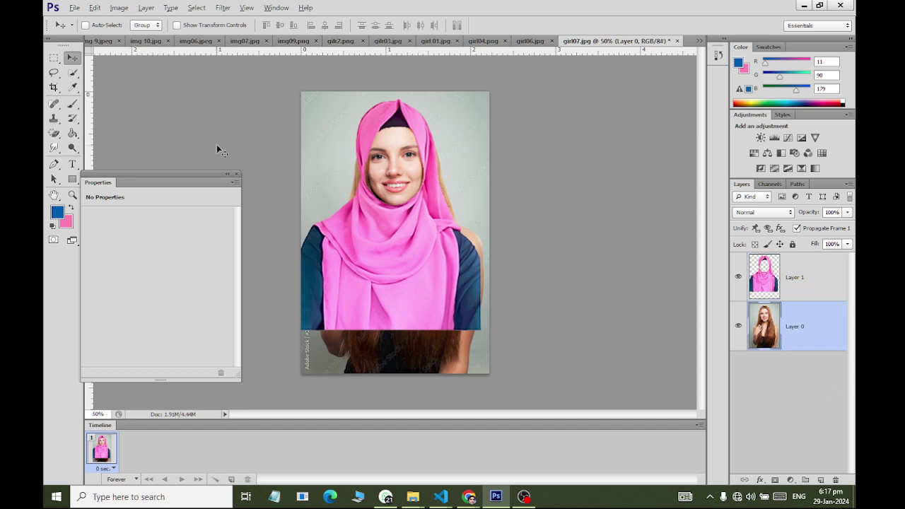
{"action": "left_click", "coordinate": [54, 134]}
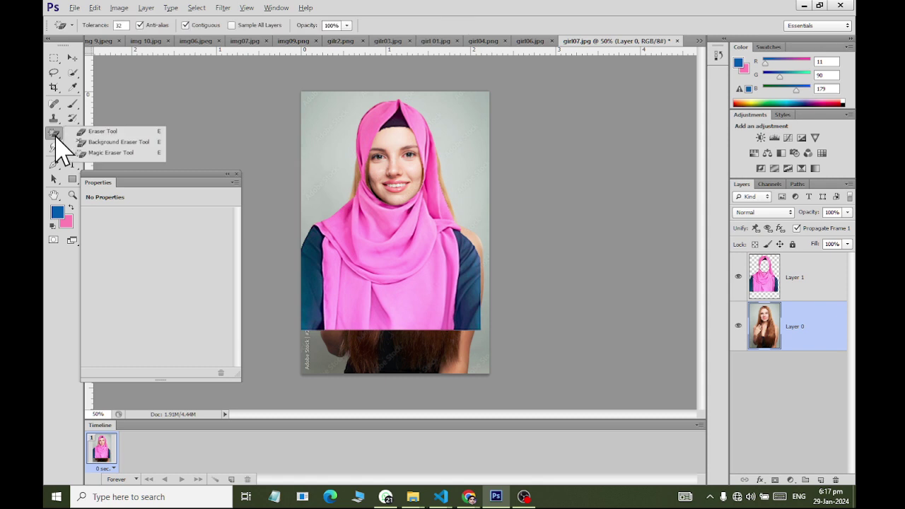
{"action": "left_click", "coordinate": [110, 153]}
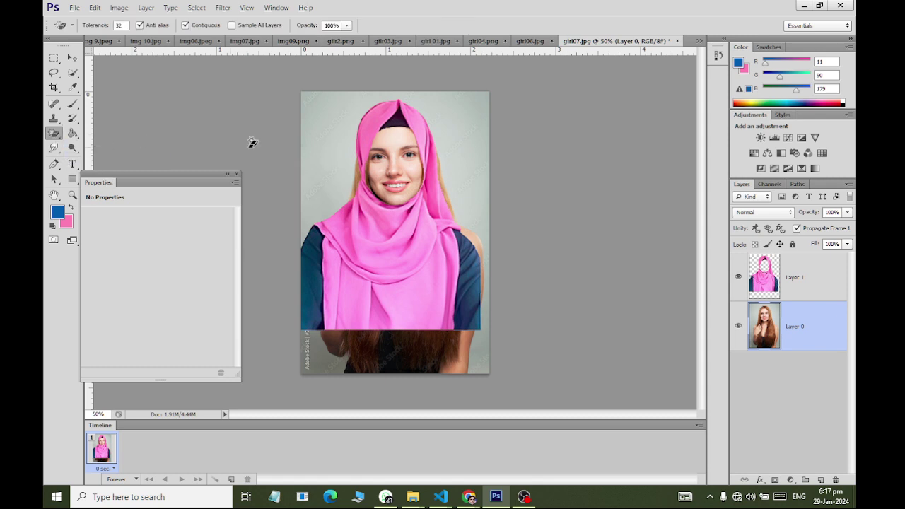
{"action": "left_click", "coordinate": [472, 124]}
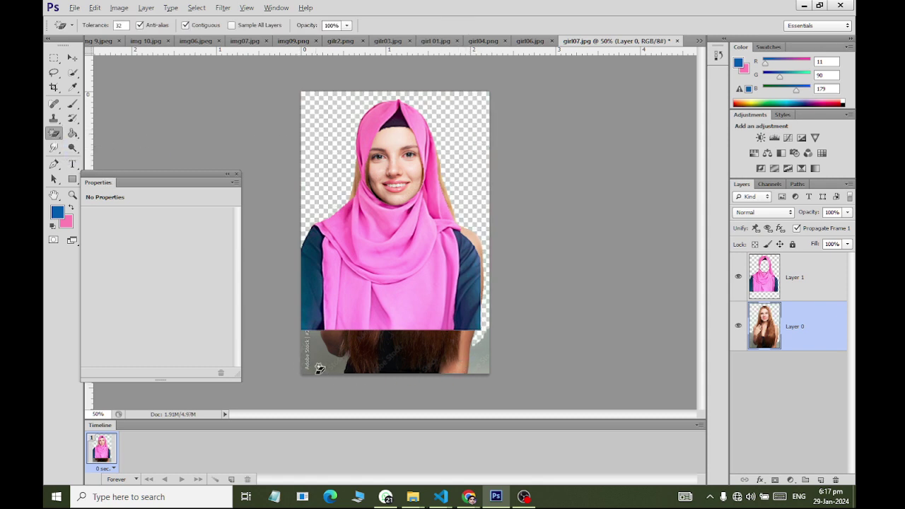
{"action": "left_click", "coordinate": [315, 348]}
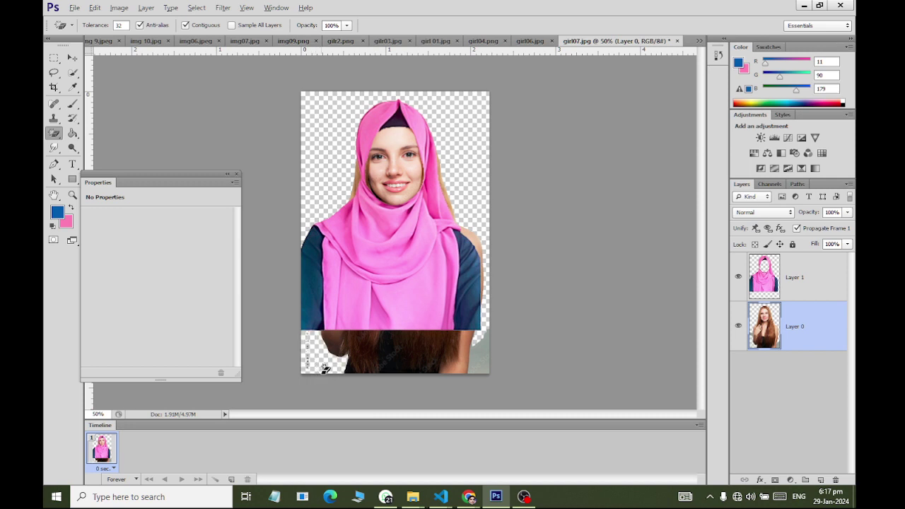
{"action": "left_click", "coordinate": [484, 360]}
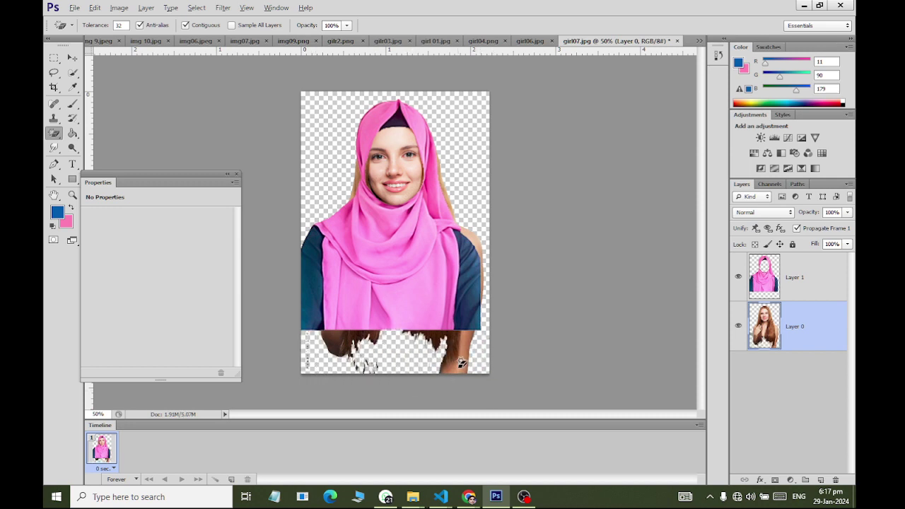
{"action": "left_click", "coordinate": [464, 362]}
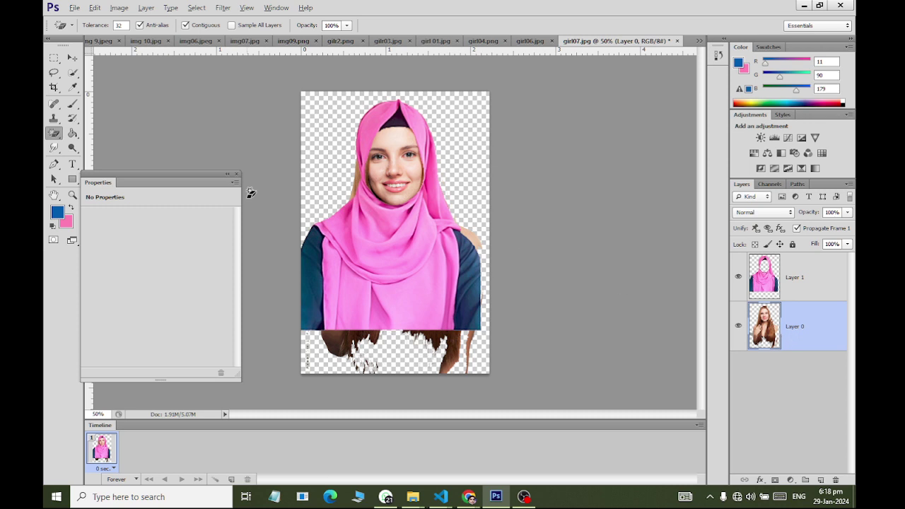
Step: Brush-erase the skin patch by the shoulder and the stray hair beside the face and below the scarf
{"action": "right_click", "coordinate": [53, 133]}
{"action": "left_click", "coordinate": [99, 133]}
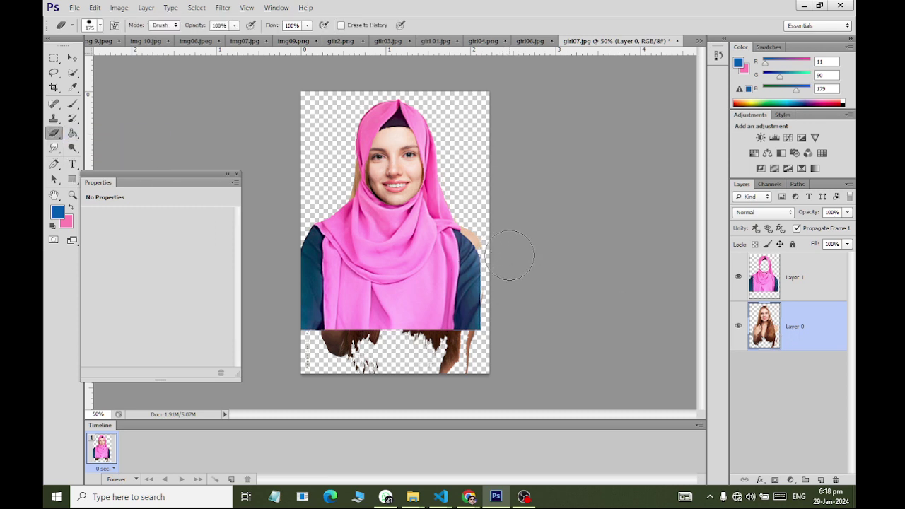
{"action": "left_click_drag", "start_coordinate": [516, 252], "coordinate": [474, 206]}
{"action": "left_click_drag", "start_coordinate": [333, 165], "coordinate": [334, 164]}
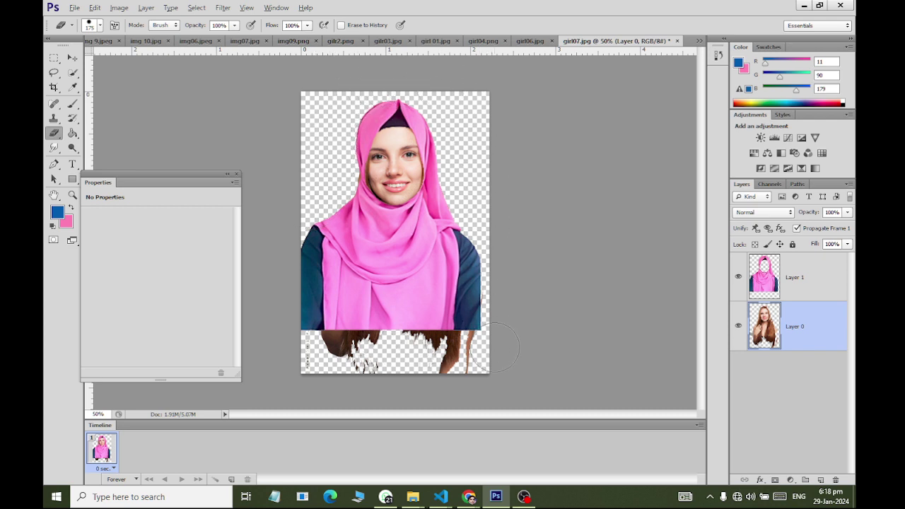
{"action": "mouse_move", "coordinate": [471, 358]}
{"action": "left_mouse_down"}
{"action": "mouse_move", "coordinate": [291, 352]}
{"action": "mouse_move", "coordinate": [503, 293]}
{"action": "left_mouse_up"}
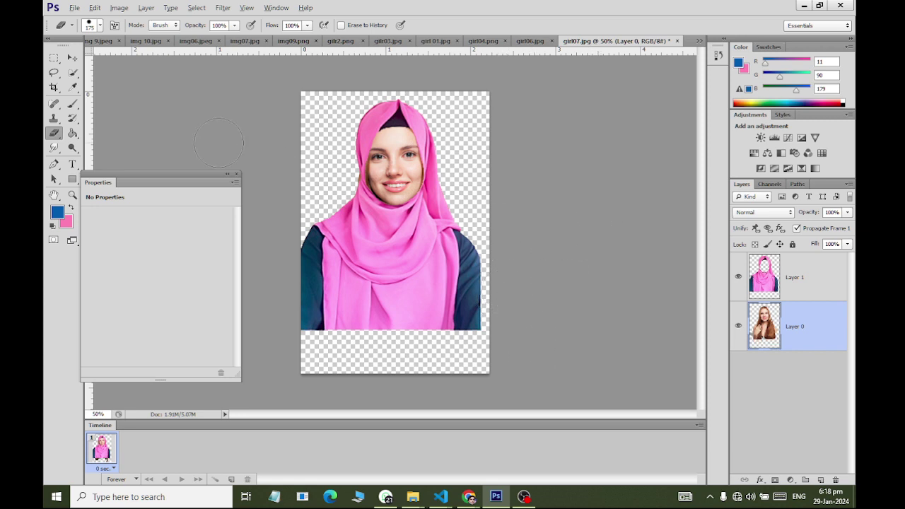
{"action": "left_click", "coordinate": [74, 57]}
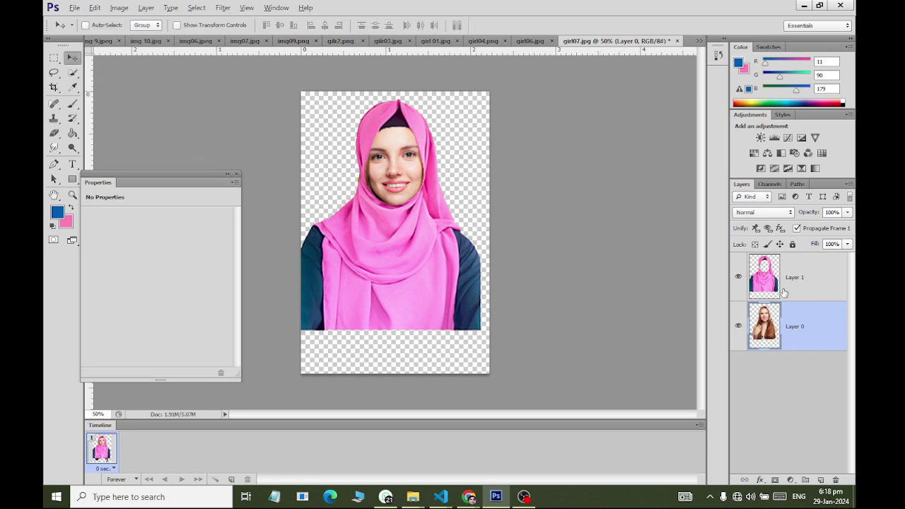
Step: Add a new layer beneath Layer 0 and fill it with light blue #6daaef
{"action": "left_click", "coordinate": [821, 479]}
{"action": "left_click_drag", "start_coordinate": [796, 326], "coordinate": [794, 379]}
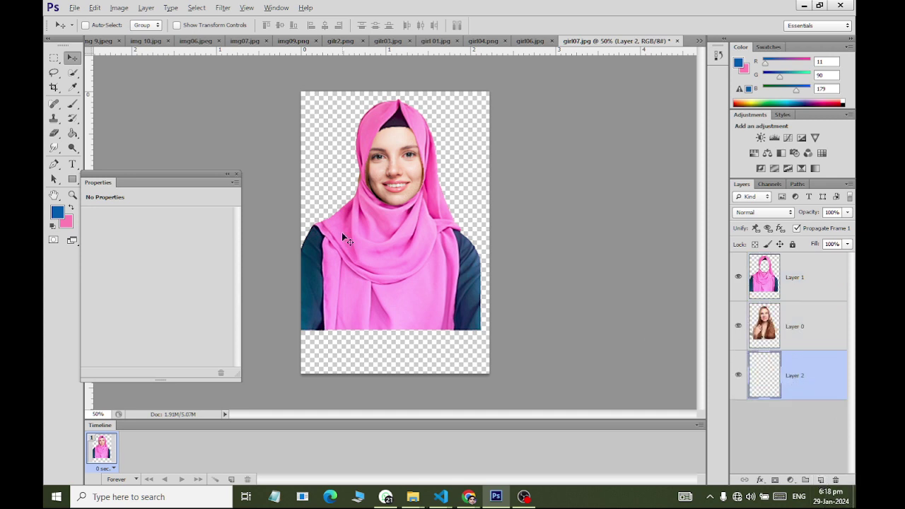
{"action": "left_click", "coordinate": [73, 134]}
{"action": "left_click", "coordinate": [306, 111]}
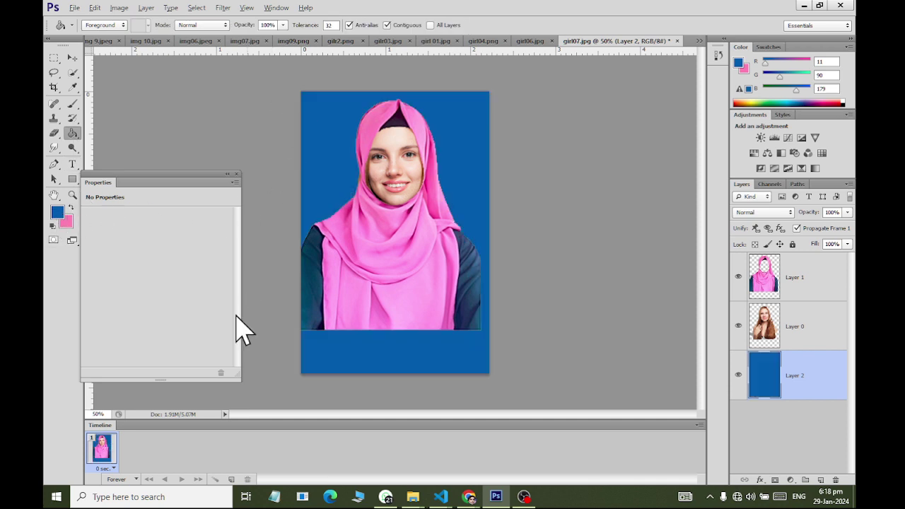
{"action": "left_click", "coordinate": [59, 212]}
{"action": "left_click_drag", "start_coordinate": [513, 165], "coordinate": [581, 92]}
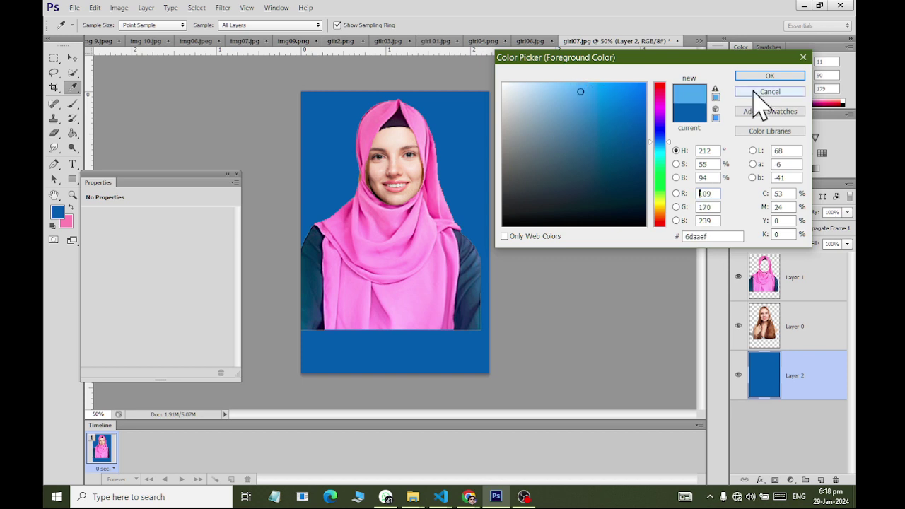
{"action": "left_click", "coordinate": [798, 76]}
{"action": "left_click", "coordinate": [333, 126]}
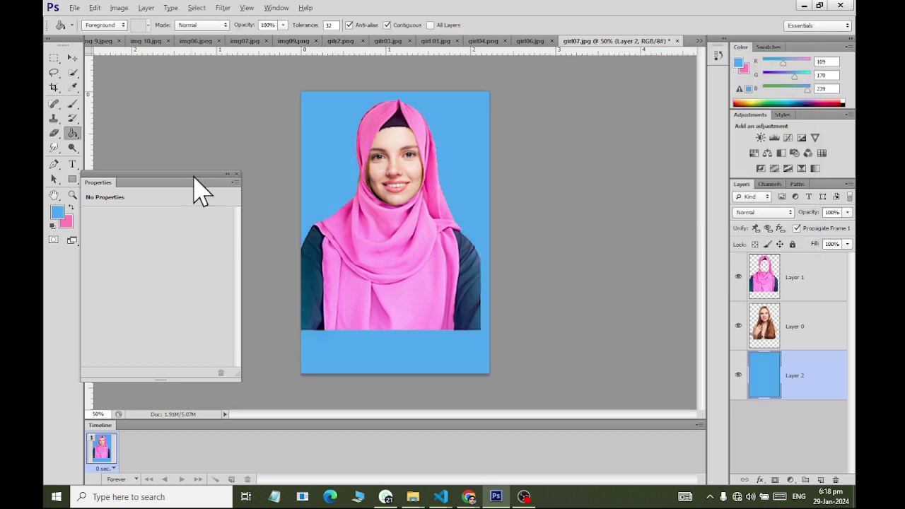
{"action": "left_click", "coordinate": [72, 57]}
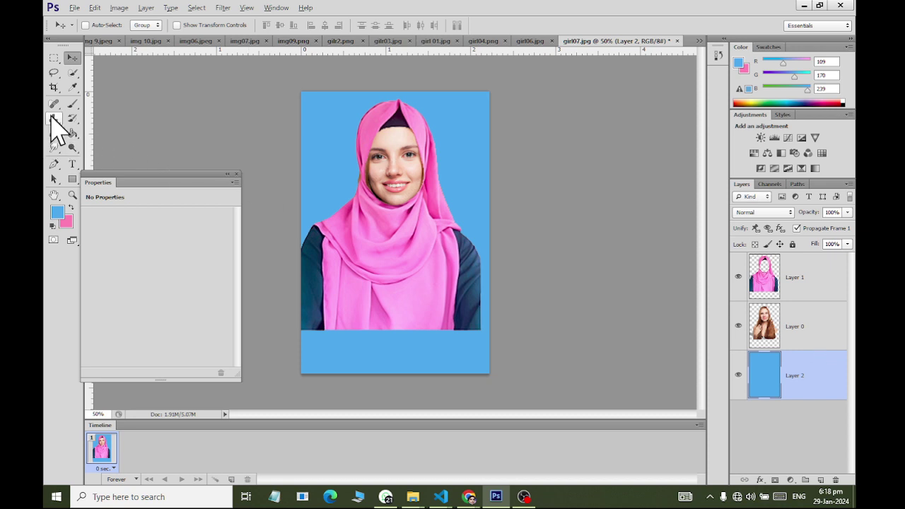
Step: Crop the bottom up to the scarf's hem and trim the right edge slightly
{"action": "left_click", "coordinate": [53, 87]}
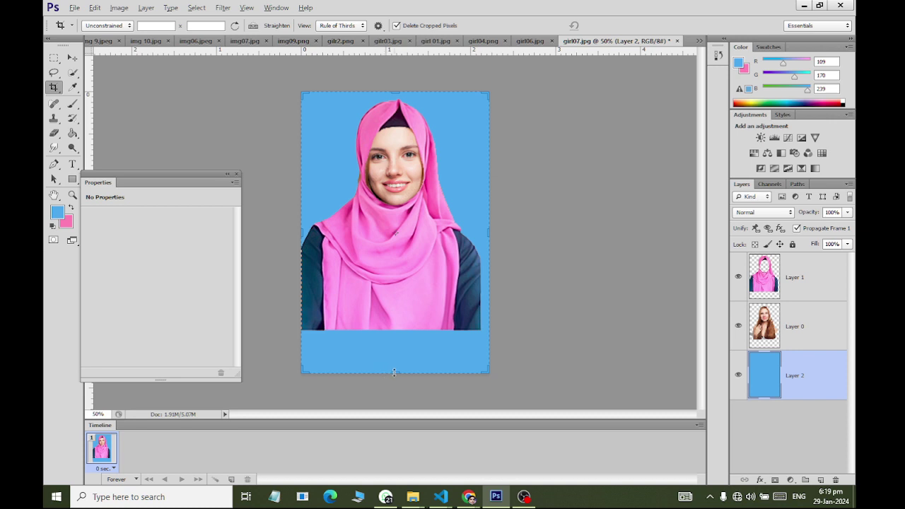
{"action": "left_click_drag", "start_coordinate": [394, 373], "coordinate": [392, 351]}
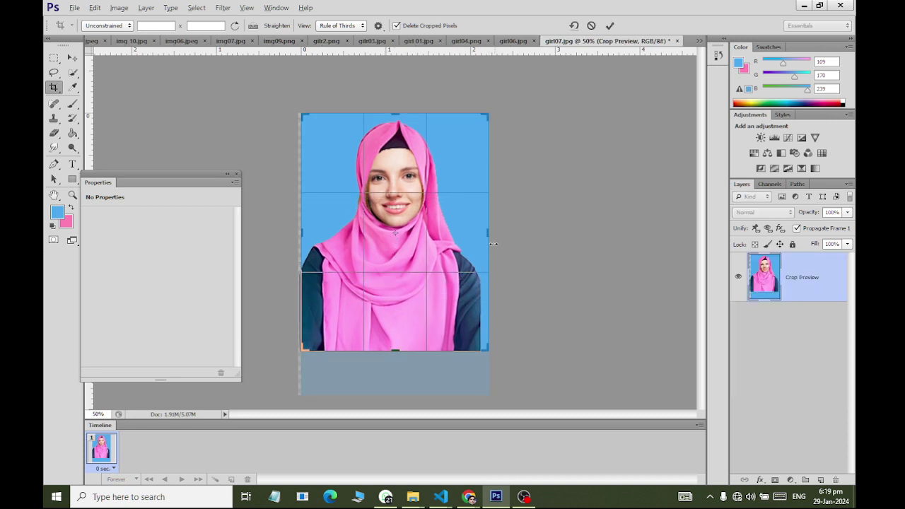
{"action": "left_click_drag", "start_coordinate": [485, 237], "coordinate": [480, 237]}
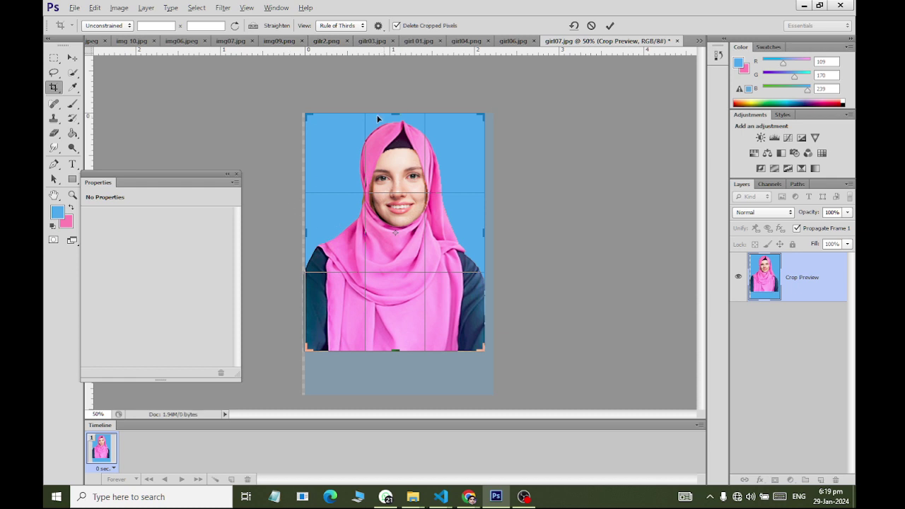
{"action": "left_click", "coordinate": [72, 57]}
{"action": "left_click", "coordinate": [392, 192]}
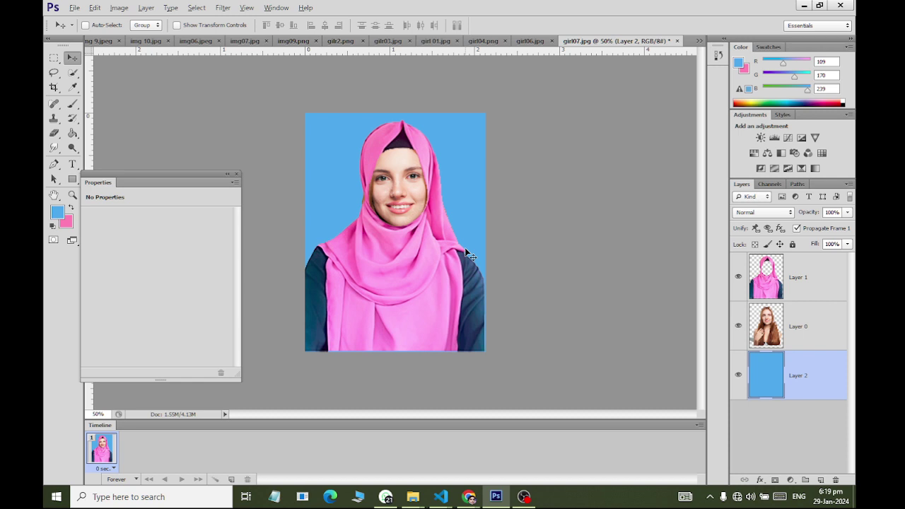
{"action": "left_click", "coordinate": [467, 255]}
{"action": "left_click", "coordinate": [75, 8]}
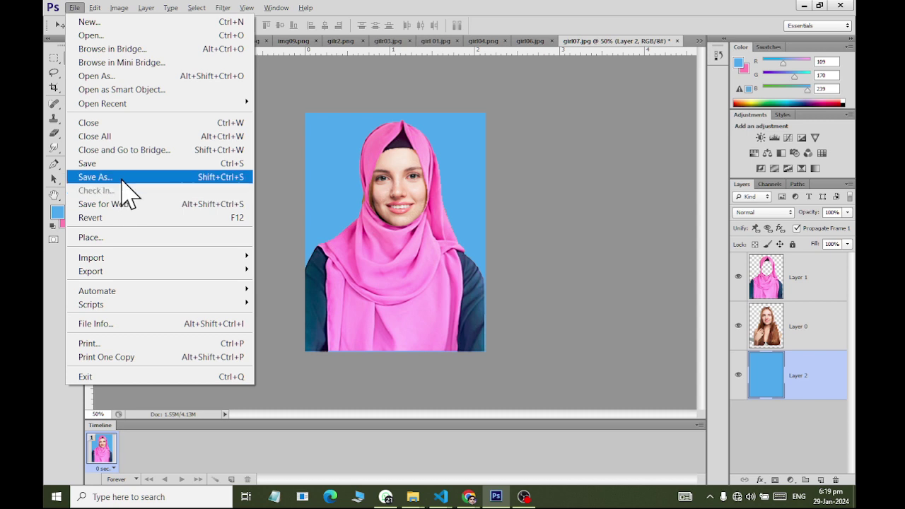
Step: Start Save As with the Pictures folder as destination and PNG as the format
{"action": "left_click", "coordinate": [123, 178]}
{"action": "left_click", "coordinate": [75, 131]}
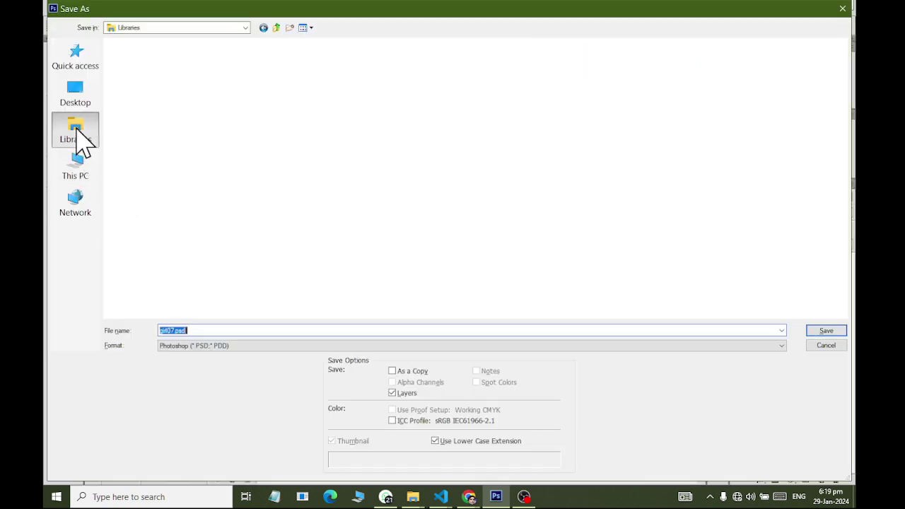
{"action": "double_click", "coordinate": [570, 71]}
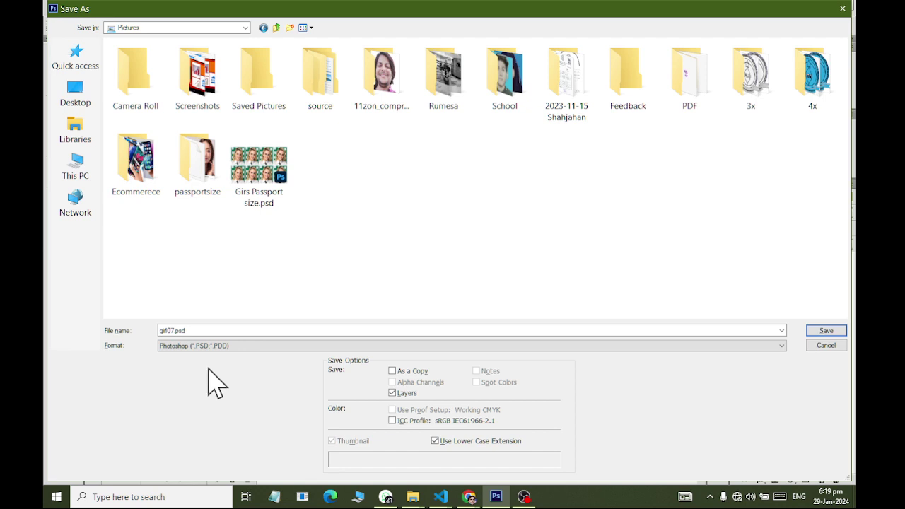
{"action": "left_click", "coordinate": [214, 346]}
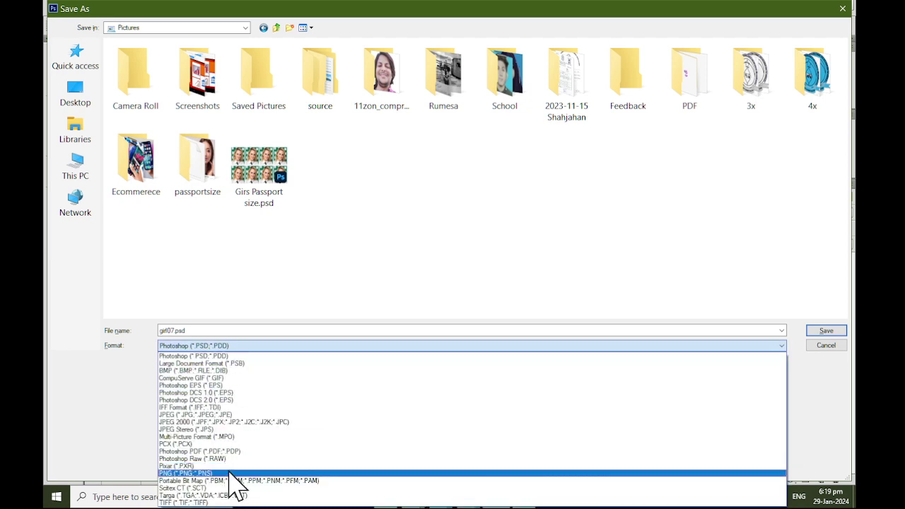
{"action": "left_click", "coordinate": [230, 474]}
Step: Save the file as 'girl in scarf 01' with default PNG options, then bring girl06.jpg forward
{"action": "double_click", "coordinate": [225, 330]}
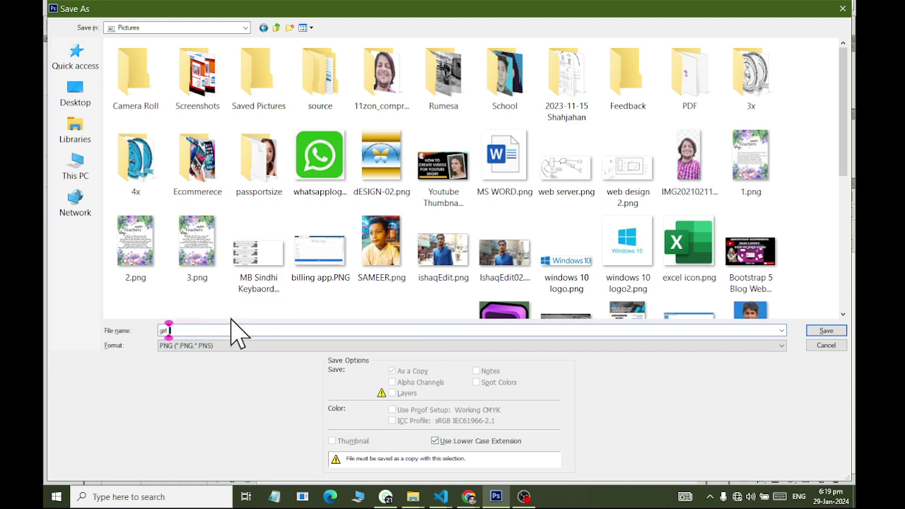
{"action": "type", "text": "girl in scarf"}
{"action": "type", "text": " 01"}
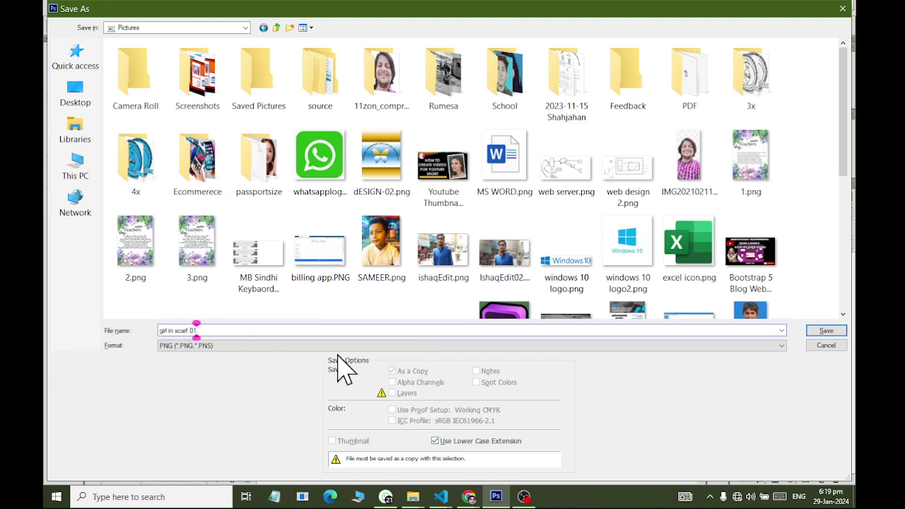
{"action": "left_click", "coordinate": [821, 331]}
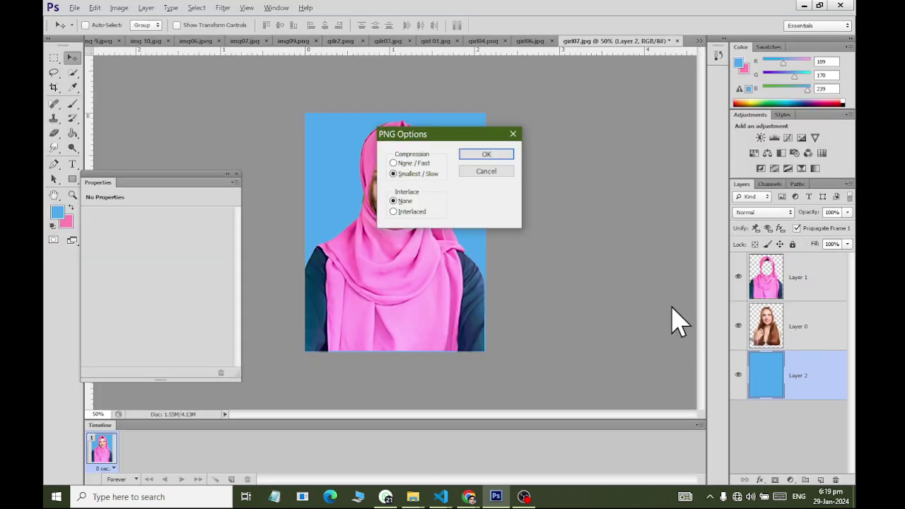
{"action": "left_click", "coordinate": [507, 157]}
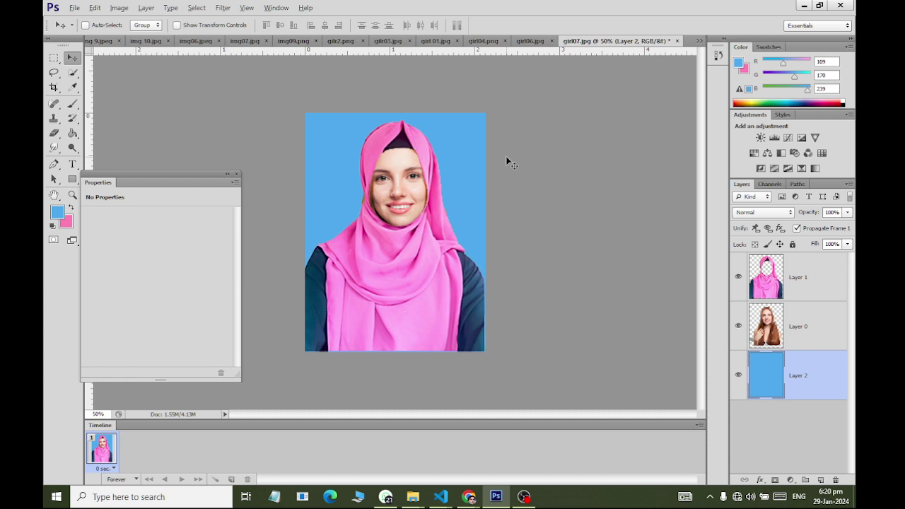
{"action": "left_click", "coordinate": [531, 40]}
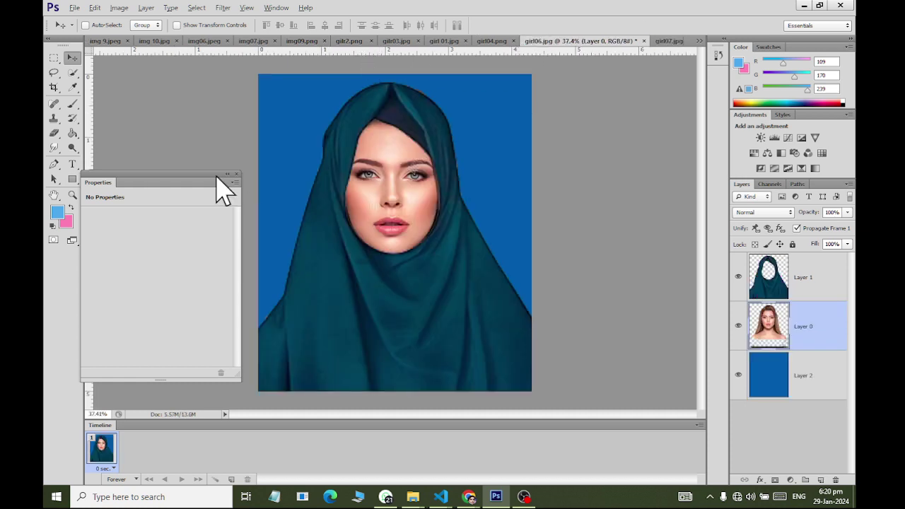
Step: Start Save As with JPEG format and the file name 'girl in scarf 02'
{"action": "left_click", "coordinate": [74, 9]}
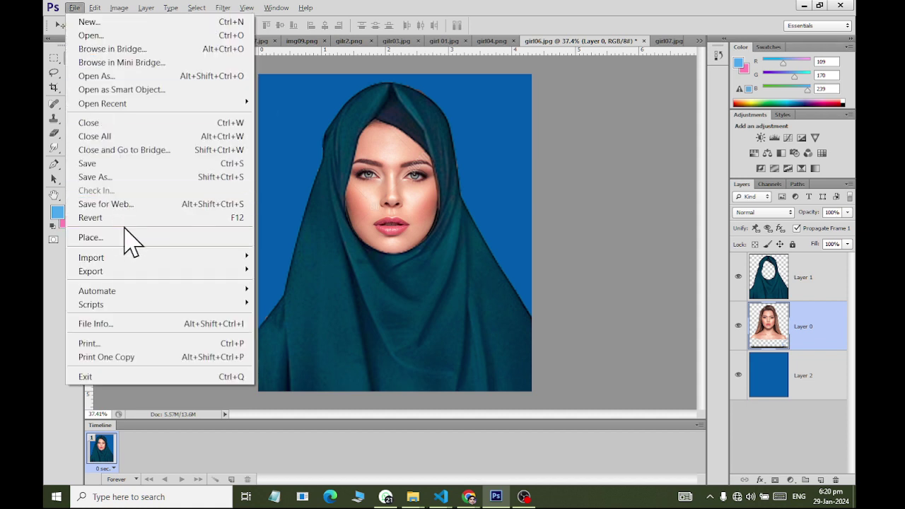
{"action": "left_click", "coordinate": [129, 177]}
{"action": "left_click", "coordinate": [315, 346]}
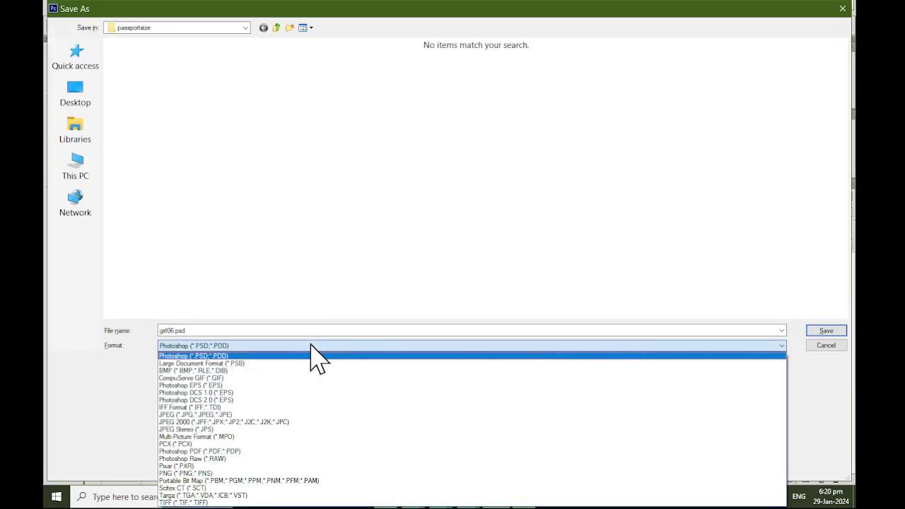
{"action": "left_click", "coordinate": [313, 416]}
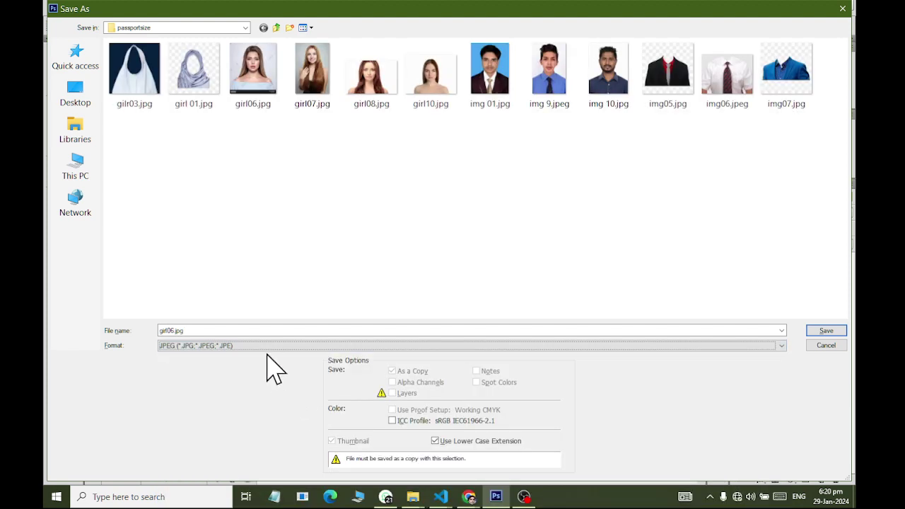
{"action": "left_click", "coordinate": [236, 329]}
{"action": "key", "text": "BackSpace"}
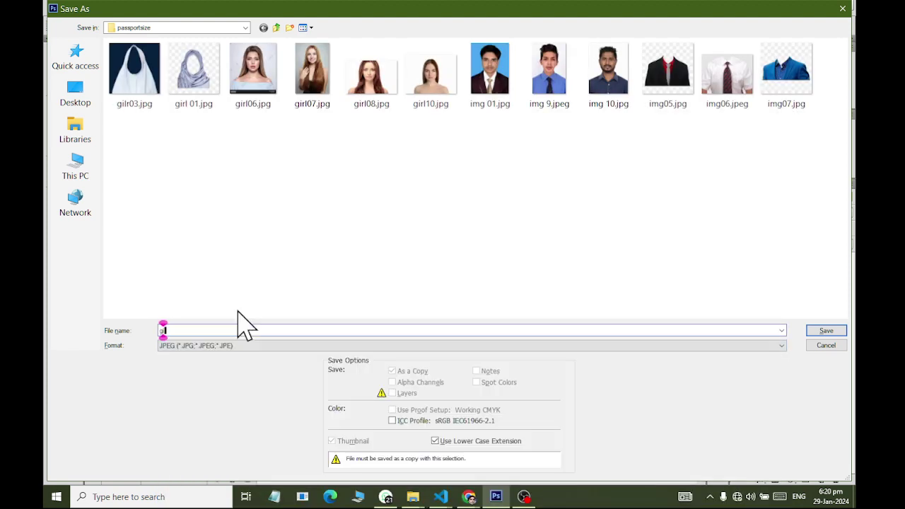
{"action": "type", "text": "girl in scarf"}
{"action": "type", "text": " 02"}
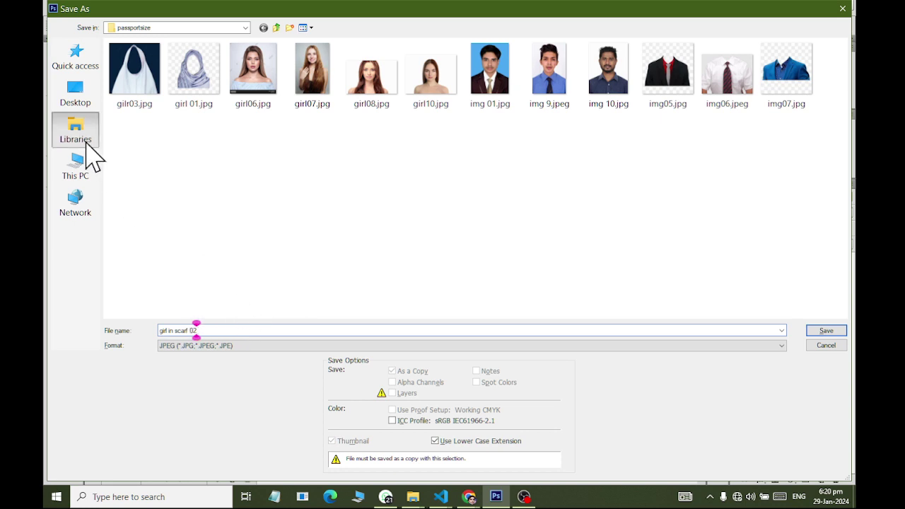
Step: Save the JPEG into the Pictures library at quality 10 and close the document
{"action": "left_click", "coordinate": [84, 139]}
{"action": "left_click", "coordinate": [566, 74]}
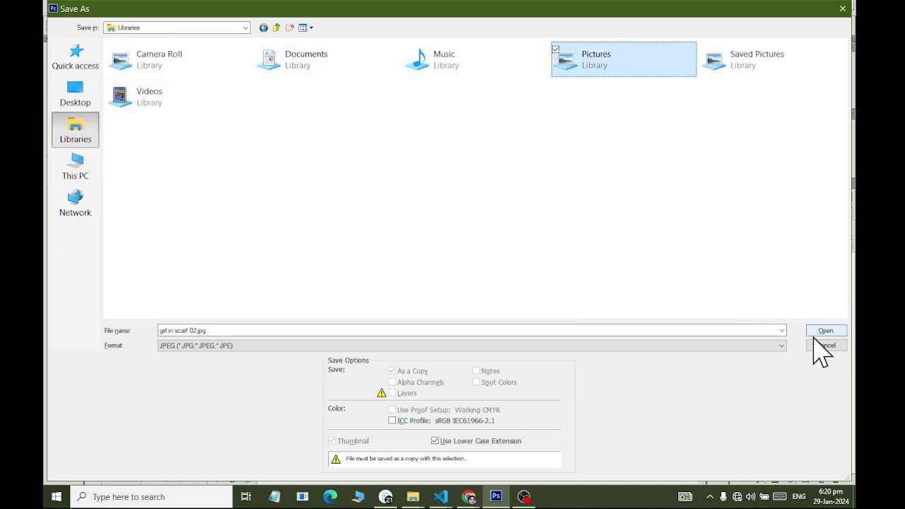
{"action": "double_click", "coordinate": [632, 74]}
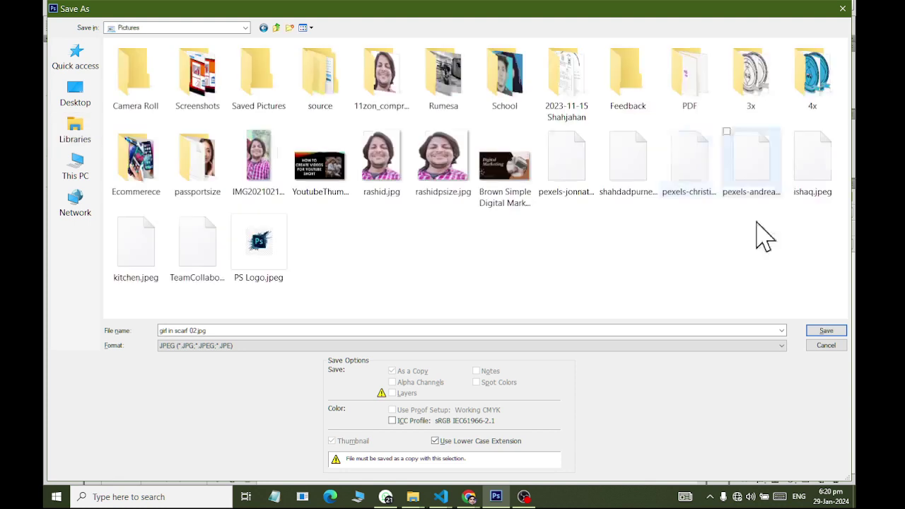
{"action": "left_click", "coordinate": [820, 331]}
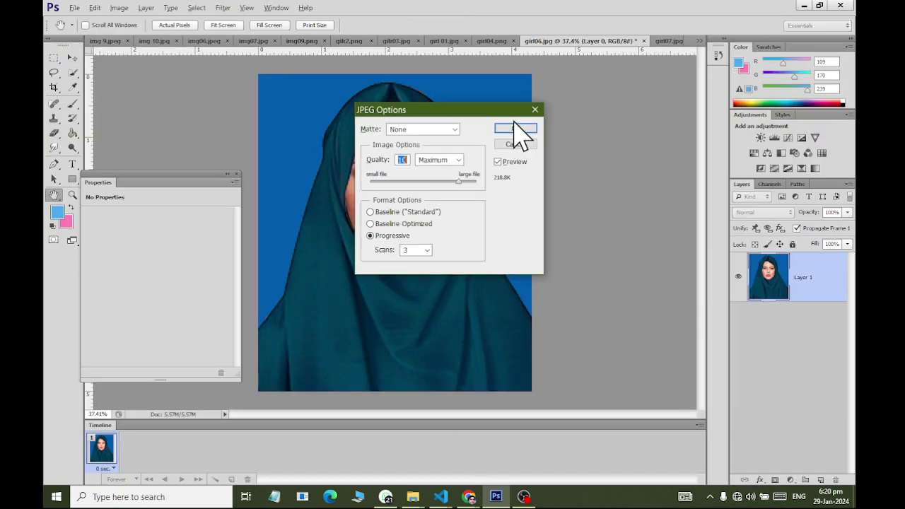
{"action": "left_click", "coordinate": [515, 133]}
{"action": "key", "text": "ctrl+w"}
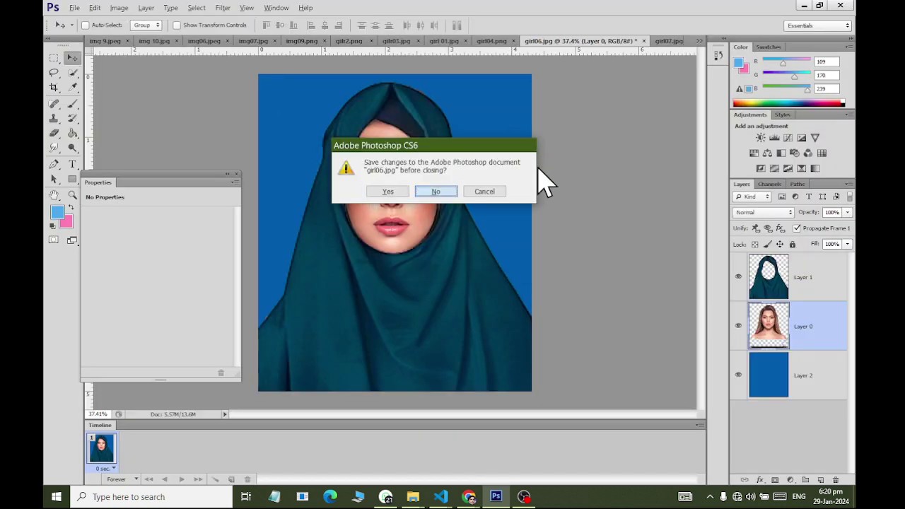
Step: Close the girl07, gilr2.png, hijab and girl04.png documents, discarding their unsaved changes
{"action": "key", "text": "n"}
{"action": "key", "text": "ctrl+w"}
{"action": "key", "text": "n"}
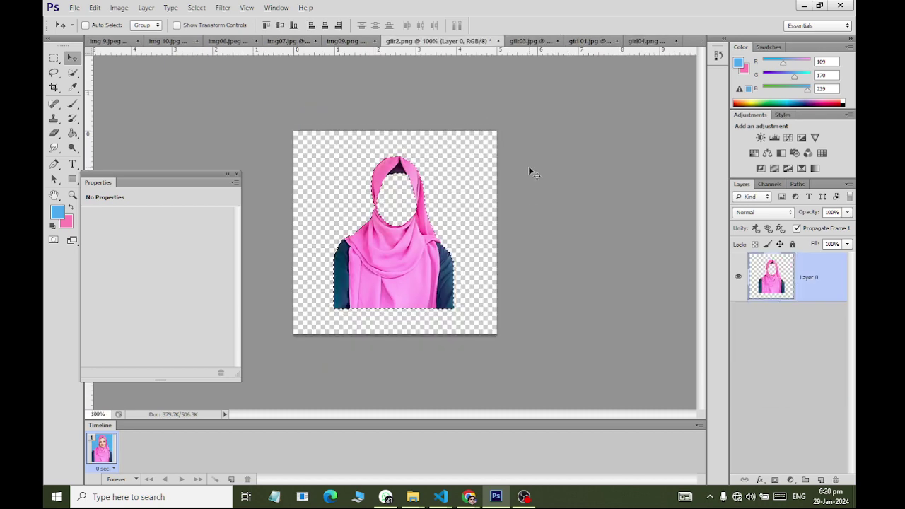
{"action": "key", "text": "ctrl+w"}
{"action": "key", "text": "n"}
{"action": "key", "text": "ctrl+w"}
{"action": "key", "text": "ctrl+w"}
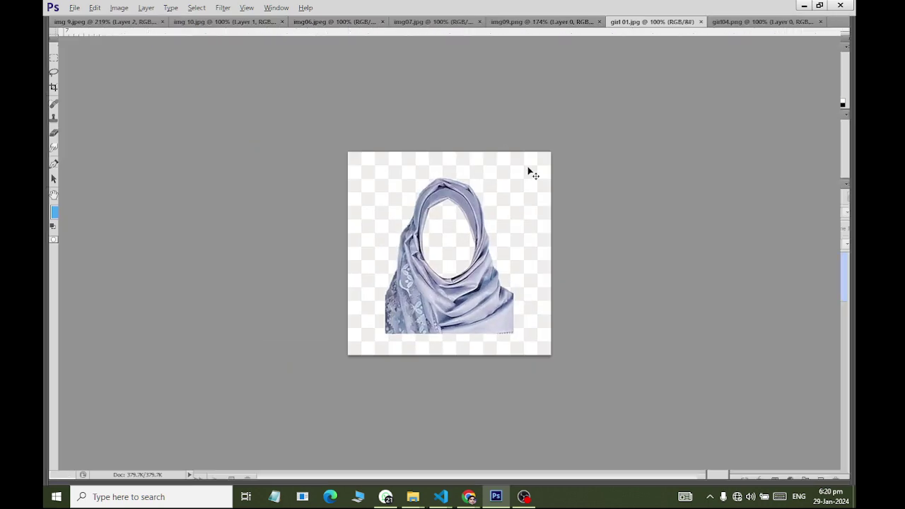
{"action": "key", "text": "ctrl+w"}
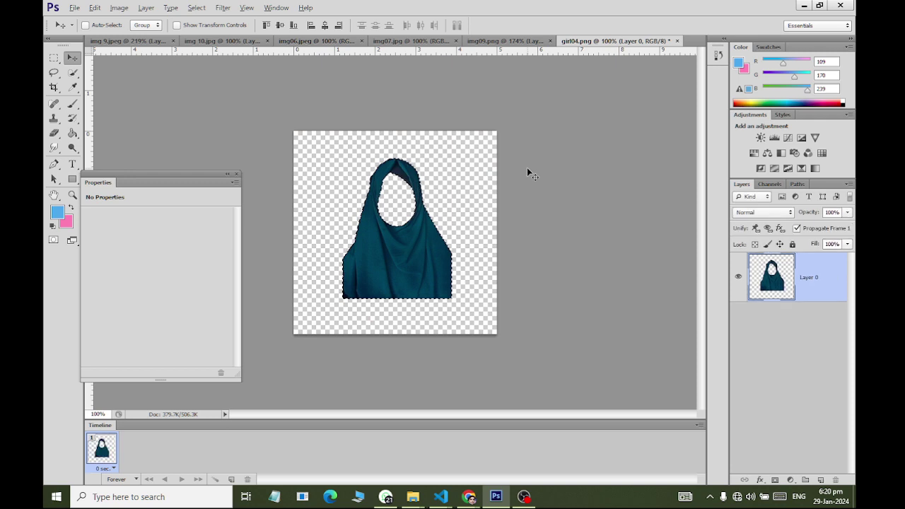
{"action": "key", "text": "ctrl+w"}
{"action": "key", "text": "n"}
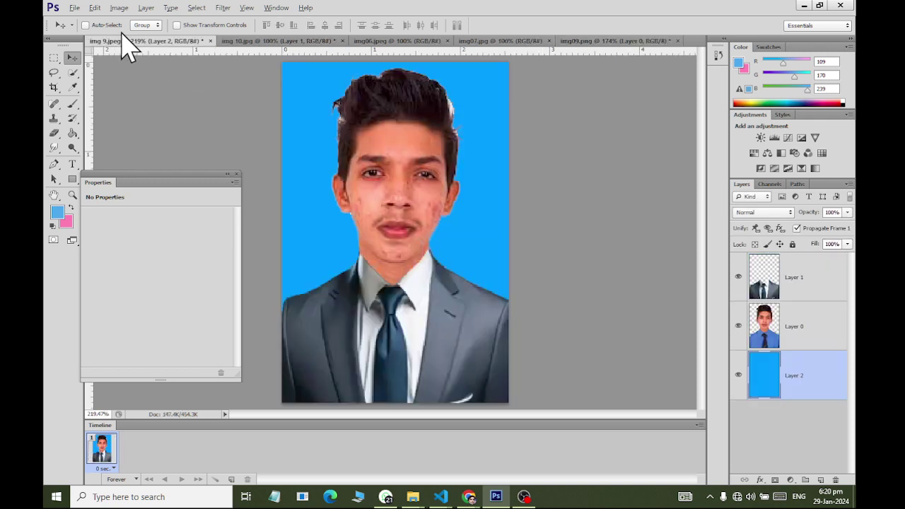
Step: Make Layer 0 of the img 9.jpeg suit portrait the active layer
{"action": "left_click", "coordinate": [74, 7]}
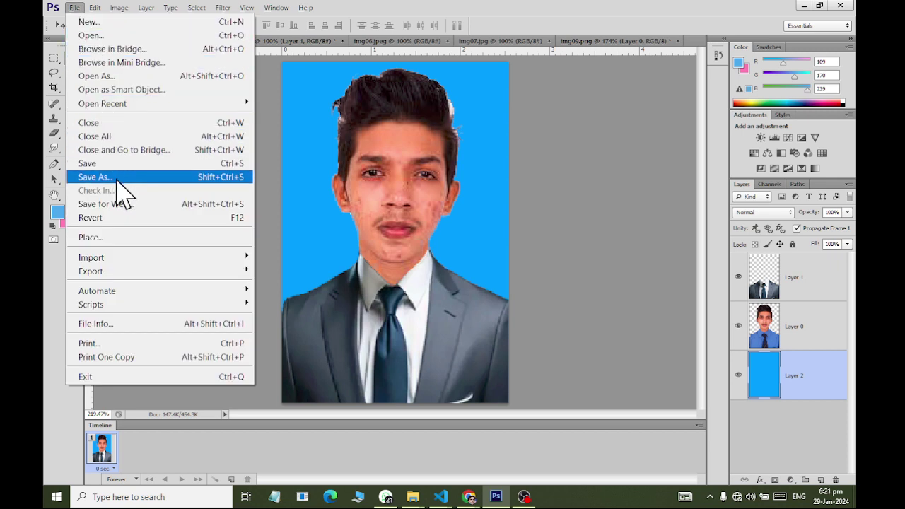
{"action": "left_click", "coordinate": [796, 353]}
{"action": "left_click", "coordinate": [793, 324]}
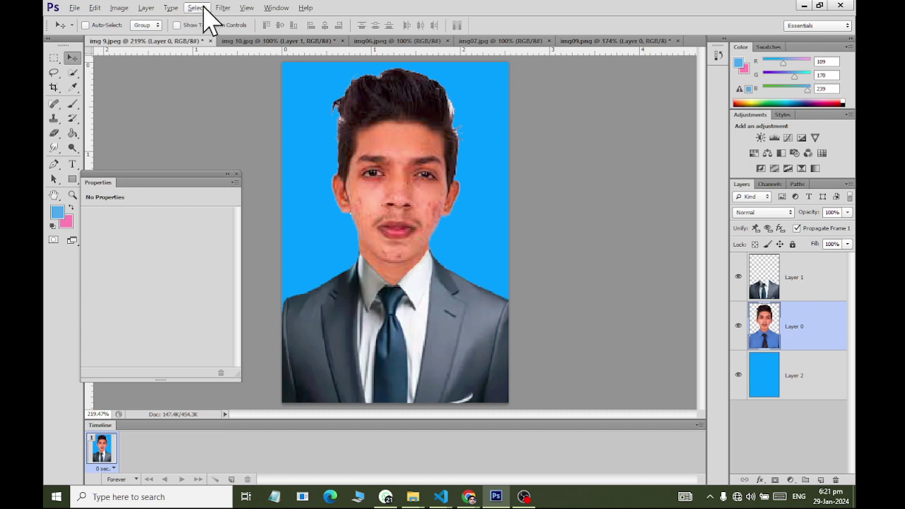
{"action": "left_click", "coordinate": [221, 7]}
{"action": "left_click", "coordinate": [229, 105]}
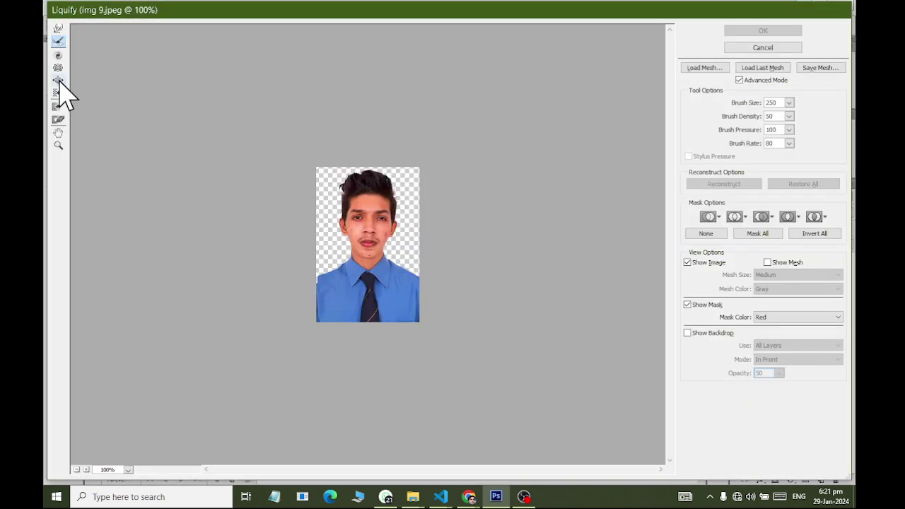
{"action": "left_click", "coordinate": [59, 68]}
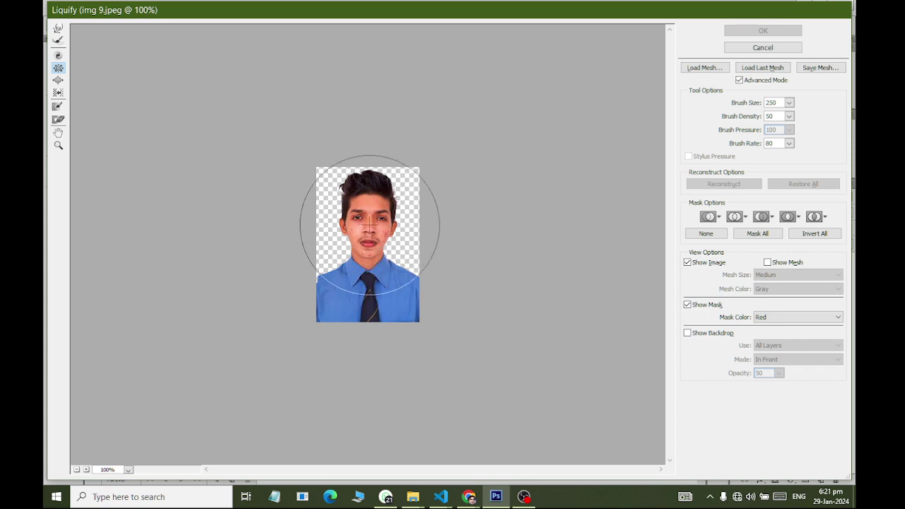
{"action": "left_click", "coordinate": [369, 225]}
{"action": "key", "text": "ctrl+z"}
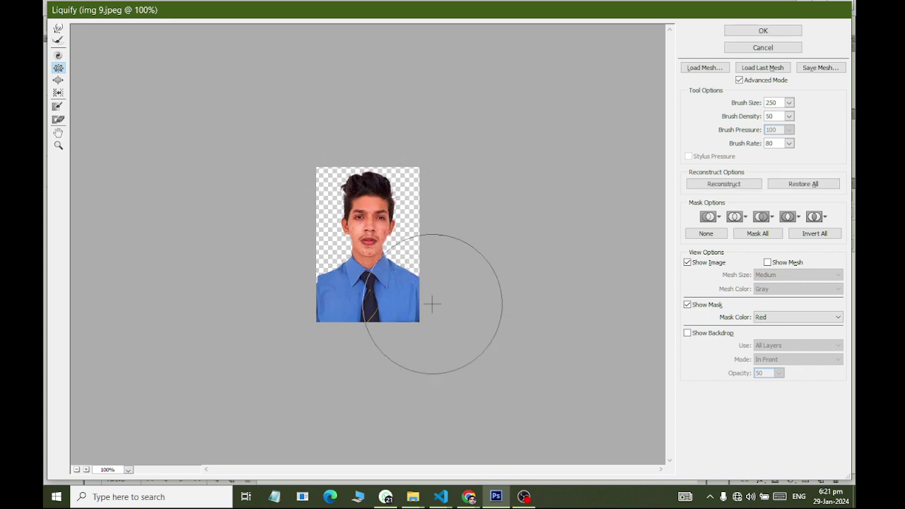
{"action": "left_click", "coordinate": [754, 31]}
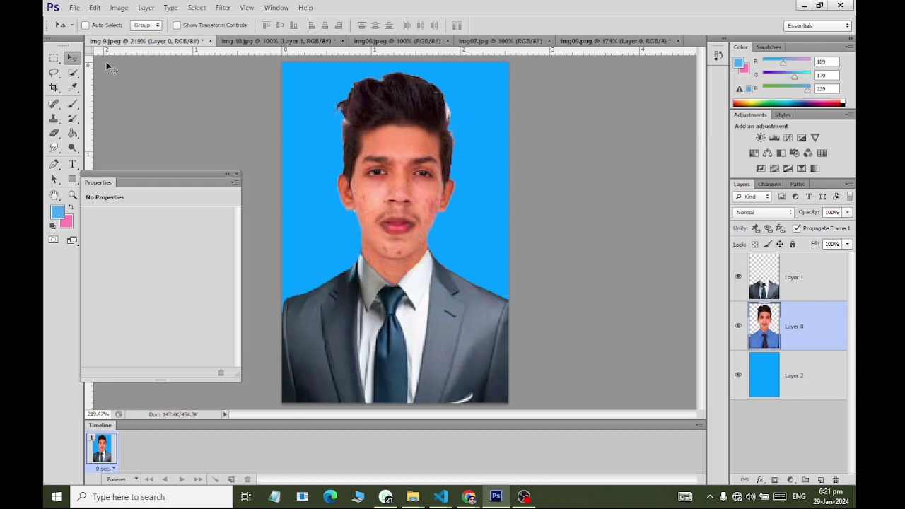
Step: Save the suit portrait as PNG 'boy passport s' in the Pictures folder
{"action": "left_click", "coordinate": [75, 8]}
{"action": "left_click", "coordinate": [114, 178]}
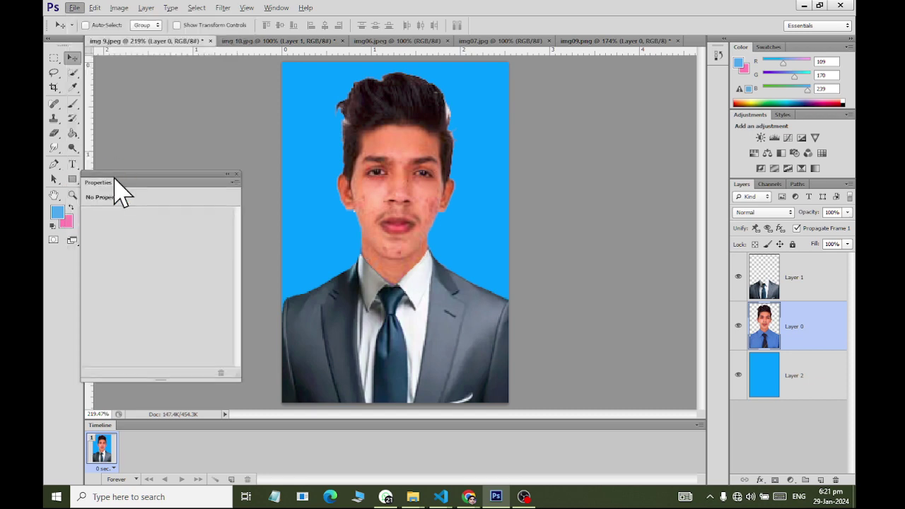
{"action": "left_click", "coordinate": [356, 346]}
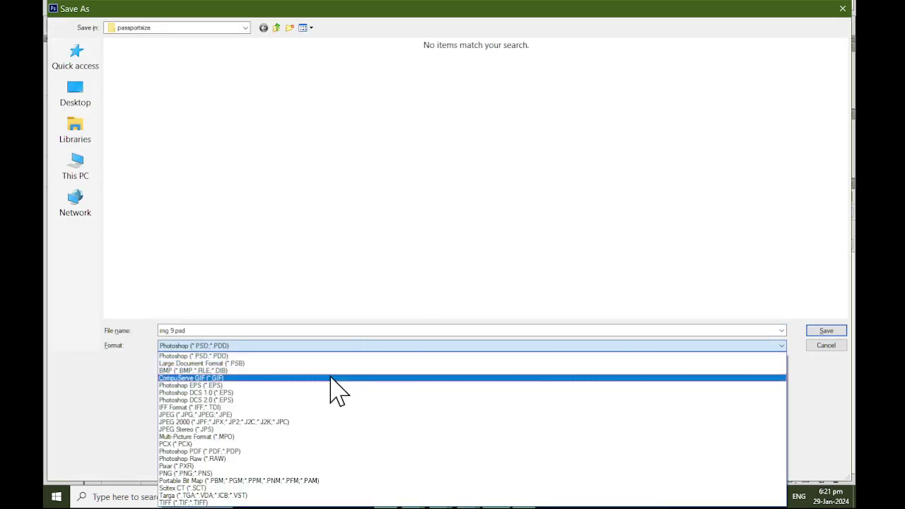
{"action": "left_click", "coordinate": [332, 473]}
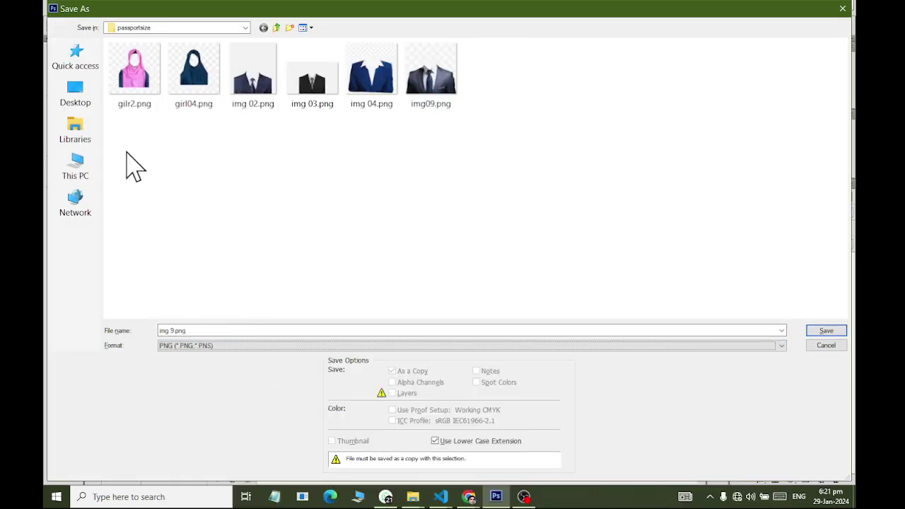
{"action": "left_click", "coordinate": [88, 133]}
{"action": "double_click", "coordinate": [580, 64]}
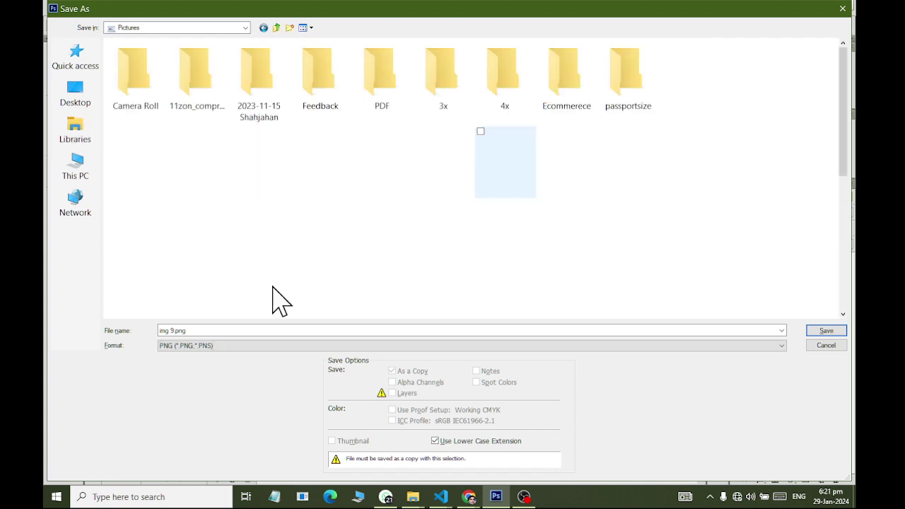
{"action": "left_click", "coordinate": [233, 327]}
{"action": "type", "text": "bo"}
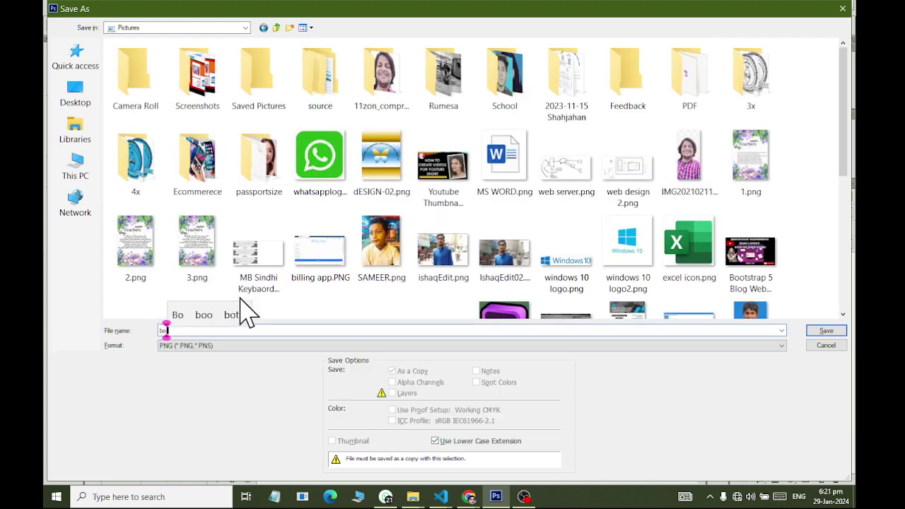
{"action": "type", "text": "y passport s"}
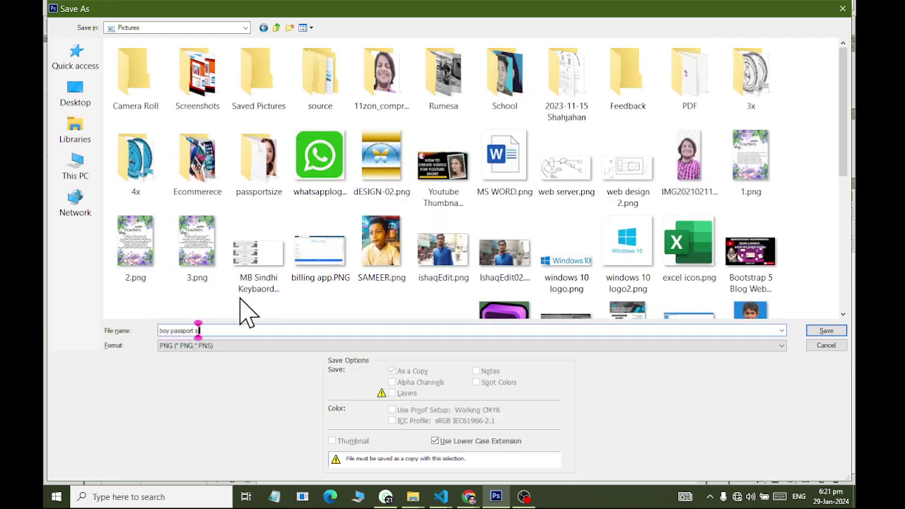
{"action": "key", "text": "Return"}
{"action": "left_click", "coordinate": [477, 160]}
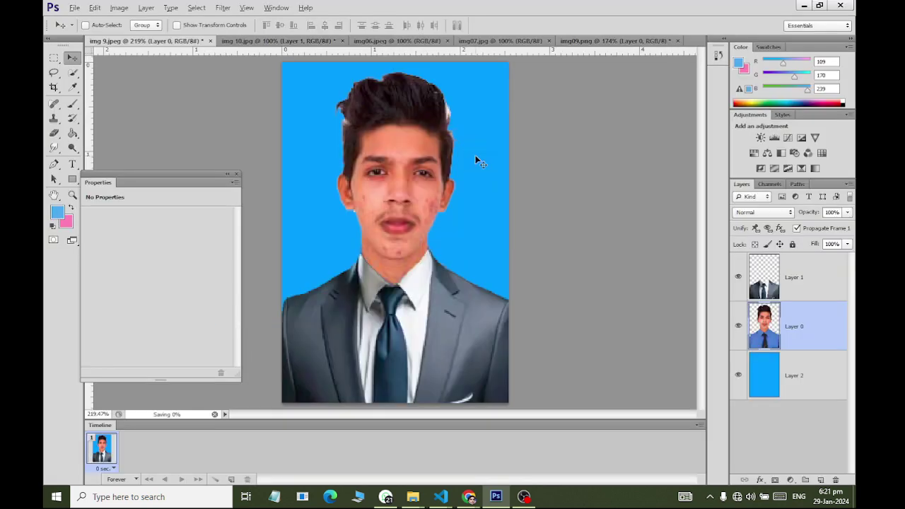
Step: Close img 9, img 10, img09.png and img06 without saving changes
{"action": "key", "text": "ctrl+w"}
{"action": "left_click", "coordinate": [471, 189]}
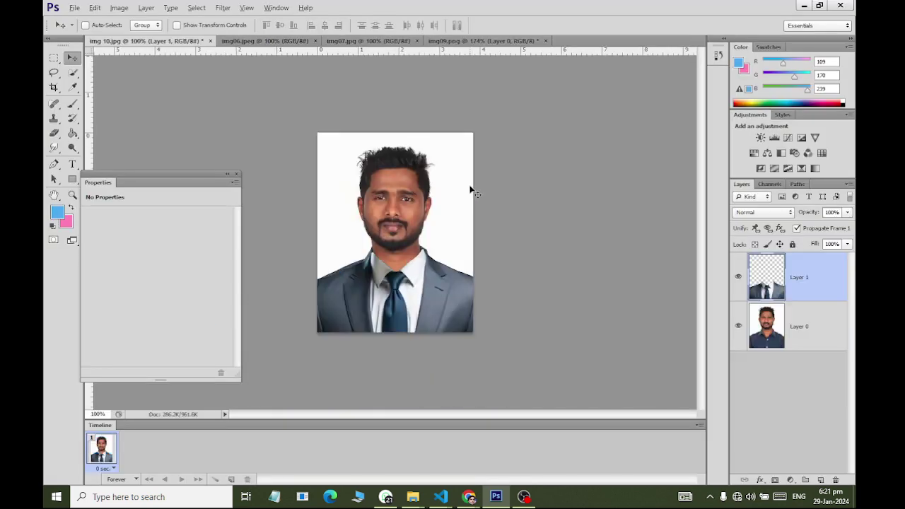
{"action": "left_click", "coordinate": [739, 277]}
{"action": "left_click", "coordinate": [739, 275]}
{"action": "key", "text": "ctrl+w"}
{"action": "key", "text": "n"}
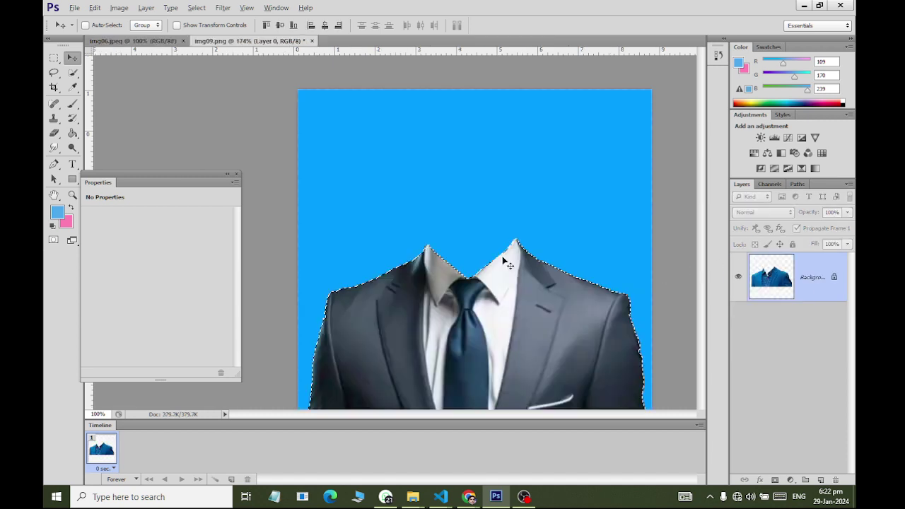
{"action": "key", "text": "ctrl+w"}
{"action": "key", "text": "n"}
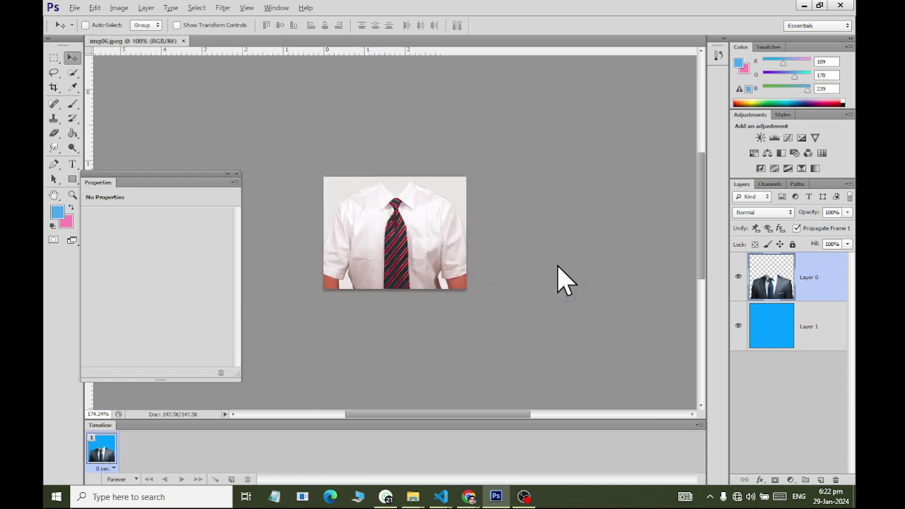
{"action": "key", "text": "ctrl+w"}
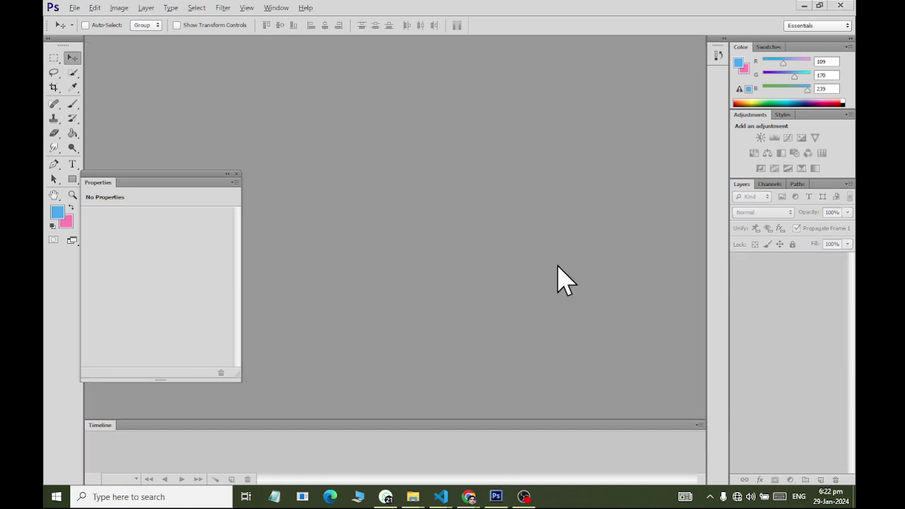
Step: Open Documents in a maximized File Explorer and scroll through the Pictures folder
{"action": "left_click", "coordinate": [56, 497]}
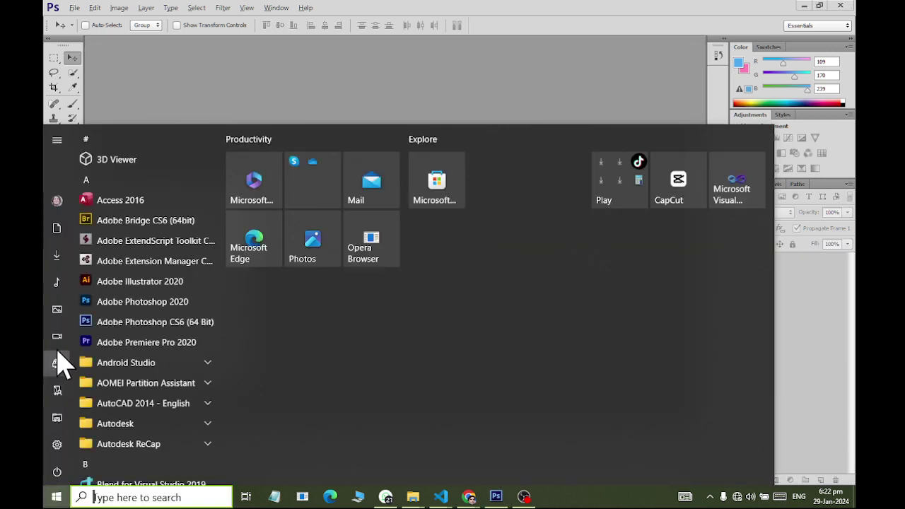
{"action": "left_click", "coordinate": [57, 229]}
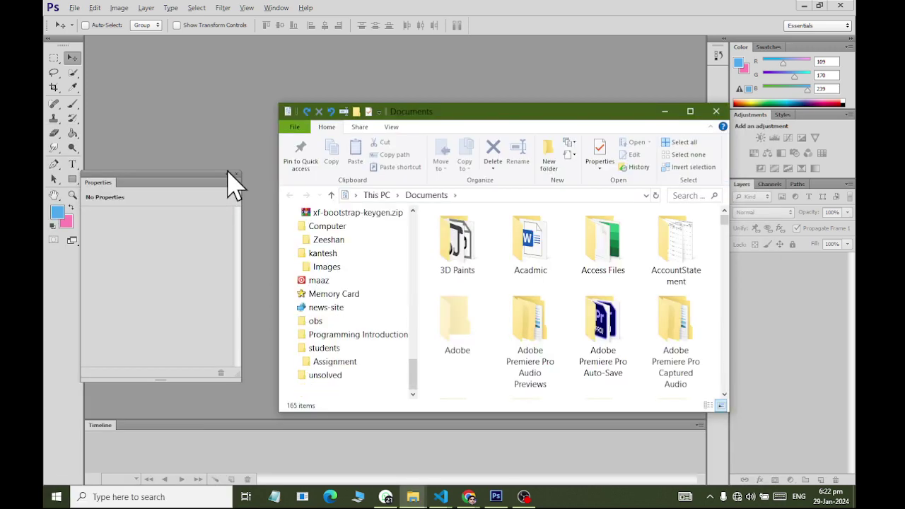
{"action": "double_click", "coordinate": [445, 115]}
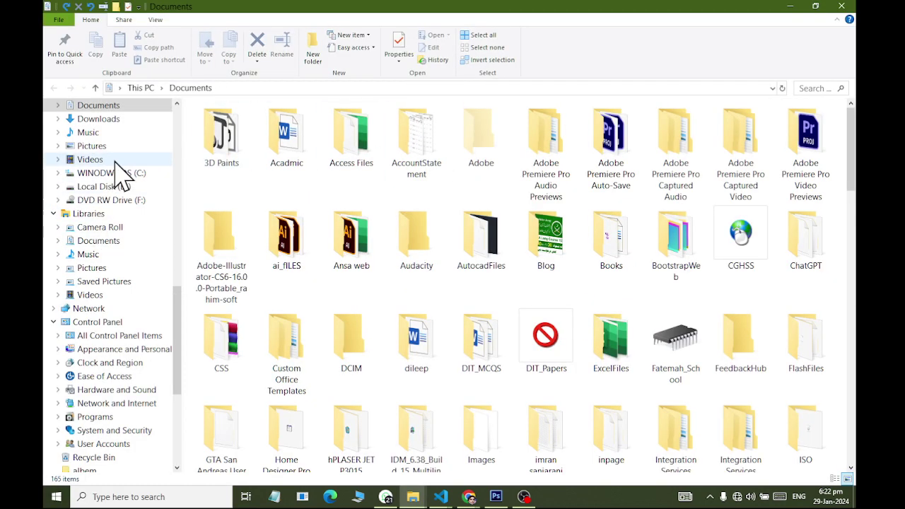
{"action": "left_click", "coordinate": [106, 146]}
{"action": "scroll", "coordinate": [516, 283], "scroll_direction": "down", "scroll_amount": 5}
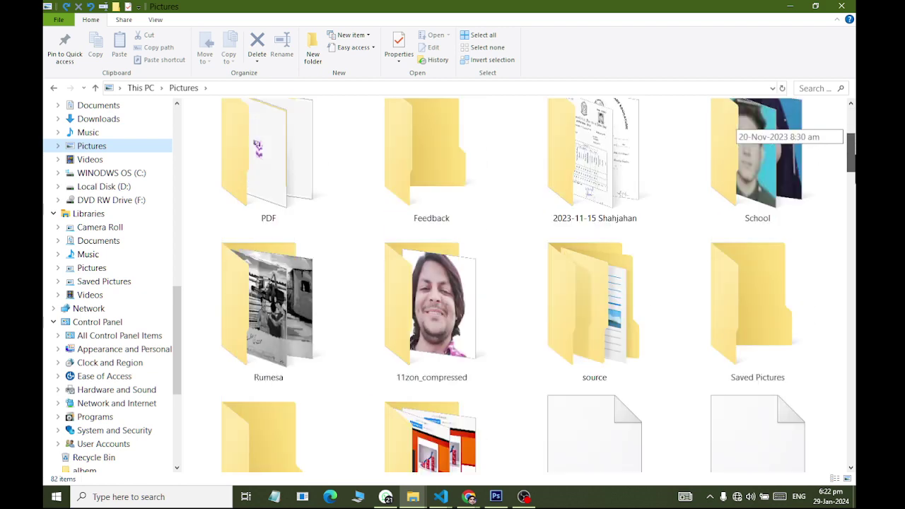
{"action": "scroll", "coordinate": [516, 283], "scroll_direction": "down", "scroll_amount": 10}
{"action": "scroll", "coordinate": [516, 283], "scroll_direction": "down", "scroll_amount": 10}
Step: Check the two scarf portraits and boy passport size.png, then bring up Photoshop's Open dialog
{"action": "right_click", "coordinate": [666, 433]}
{"action": "mouse_move", "coordinate": [698, 213]}
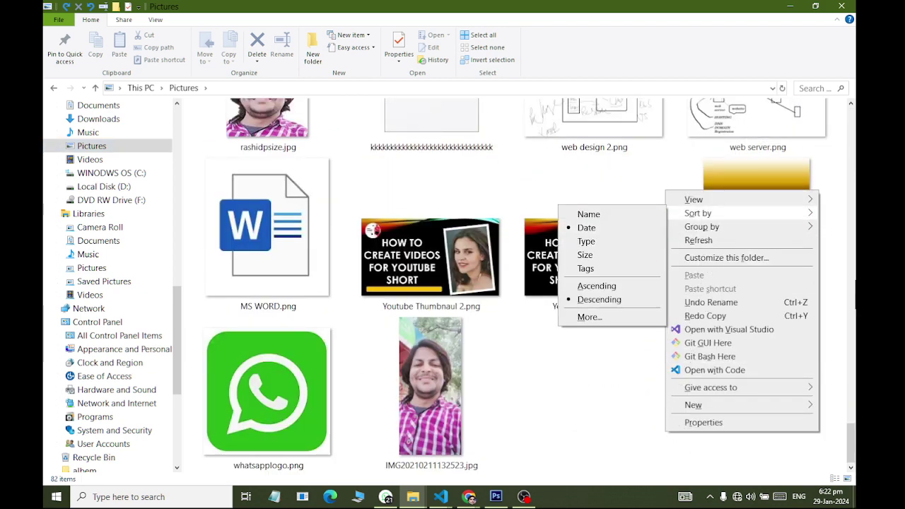
{"action": "left_click_drag", "start_coordinate": [851, 444], "coordinate": [853, 124]}
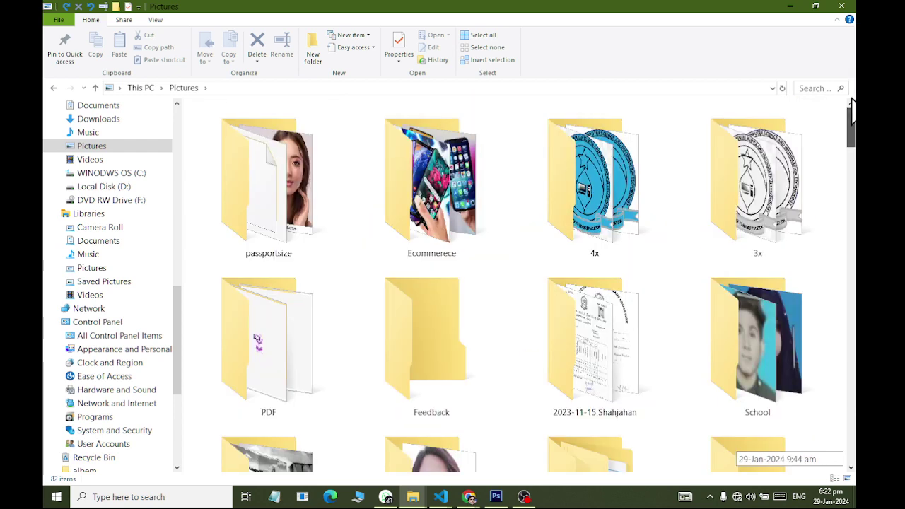
{"action": "left_click_drag", "start_coordinate": [852, 109], "coordinate": [852, 166]}
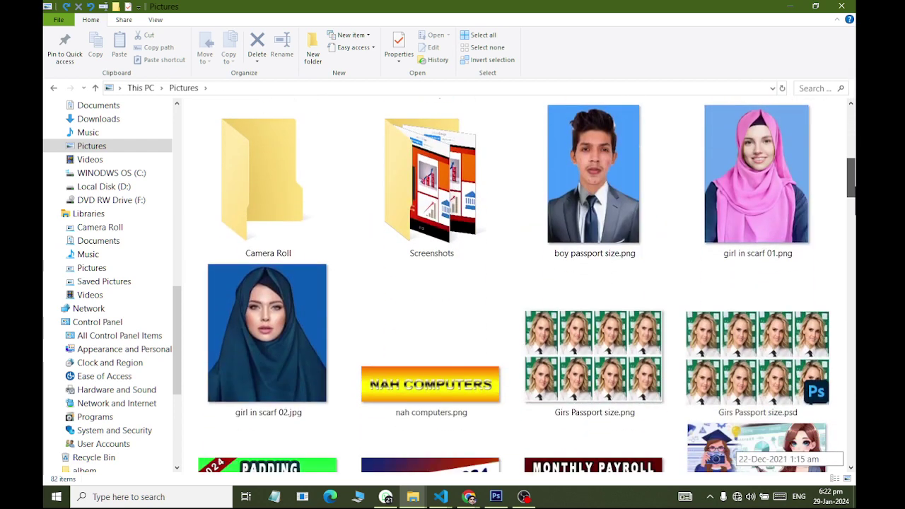
{"action": "left_click", "coordinate": [755, 230]}
{"action": "left_click", "coordinate": [277, 376]}
{"action": "left_click", "coordinate": [549, 256]}
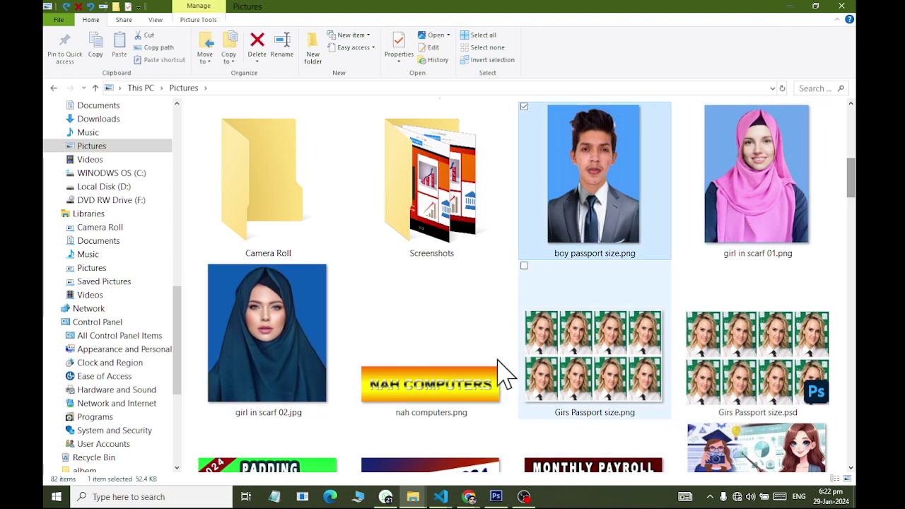
{"action": "key", "text": "alt+Tab"}
{"action": "double_click", "coordinate": [338, 170]}
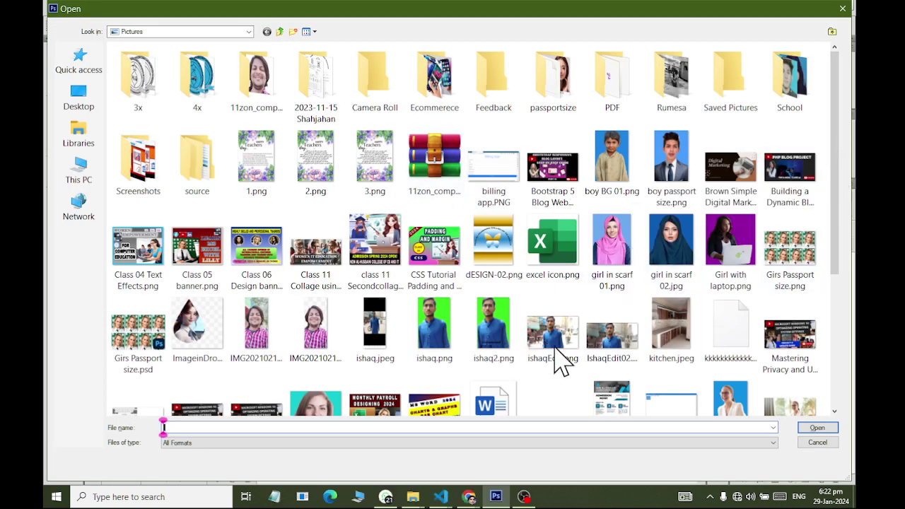
Step: Open pexels-christina-morillo-1181454.jpg from Pictures and convert its Background to Layer 0
{"action": "left_click_drag", "start_coordinate": [844, 176], "coordinate": [845, 368]}
{"action": "left_click", "coordinate": [373, 385]}
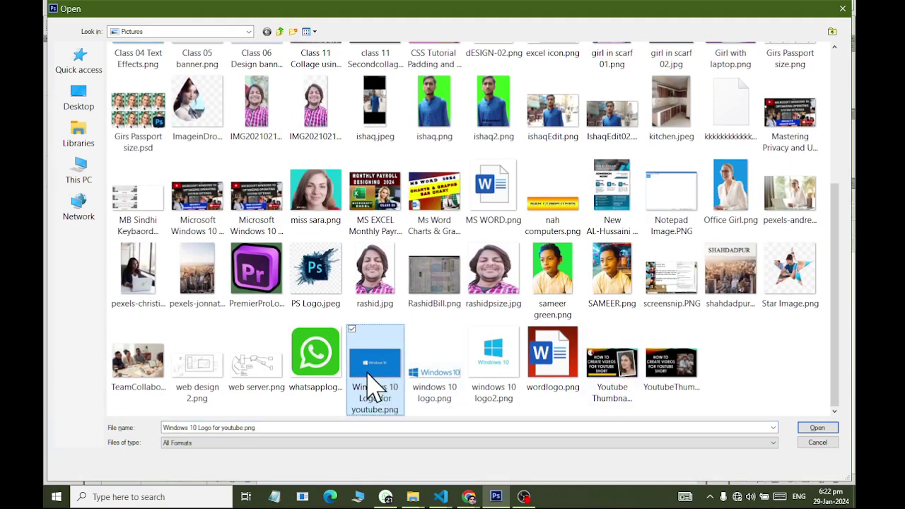
{"action": "double_click", "coordinate": [133, 283]}
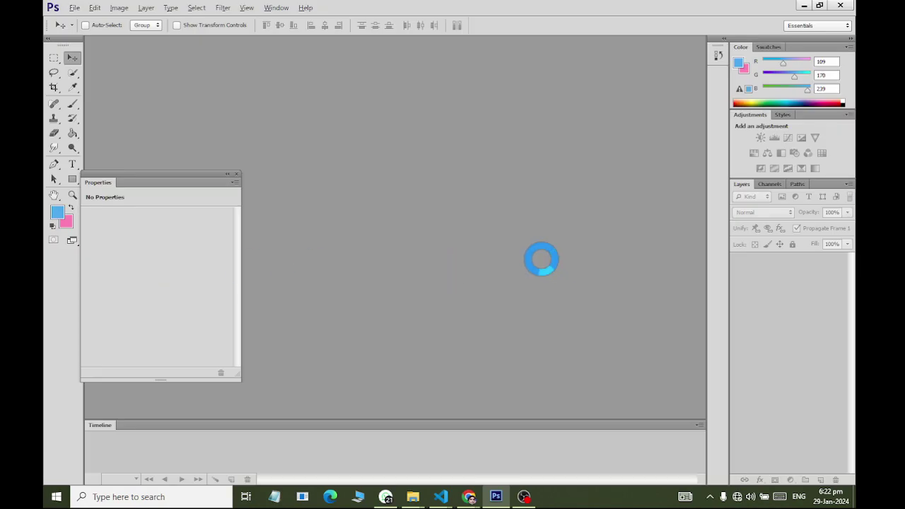
{"action": "double_click", "coordinate": [834, 278]}
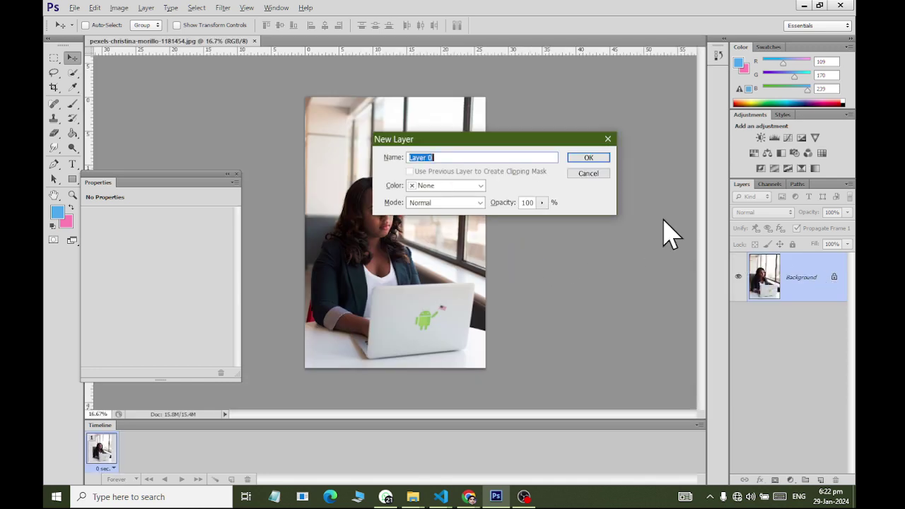
{"action": "left_click", "coordinate": [584, 155]}
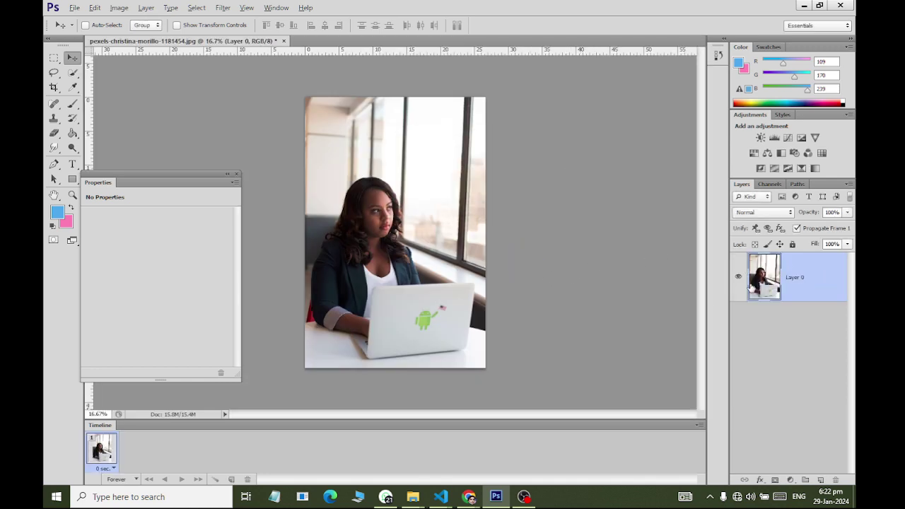
Step: Add a gradient fill layer whose left colour stop is blue 2886f0
{"action": "left_click", "coordinate": [790, 481]}
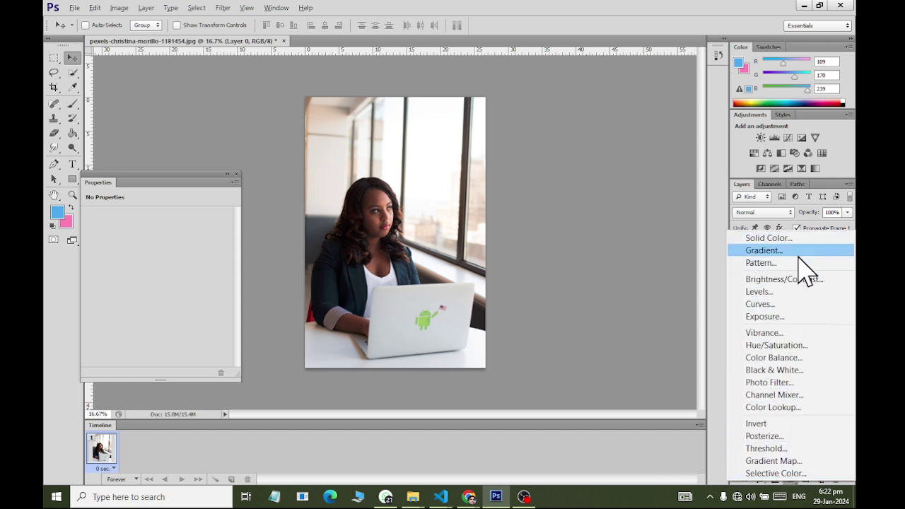
{"action": "left_click", "coordinate": [764, 250]}
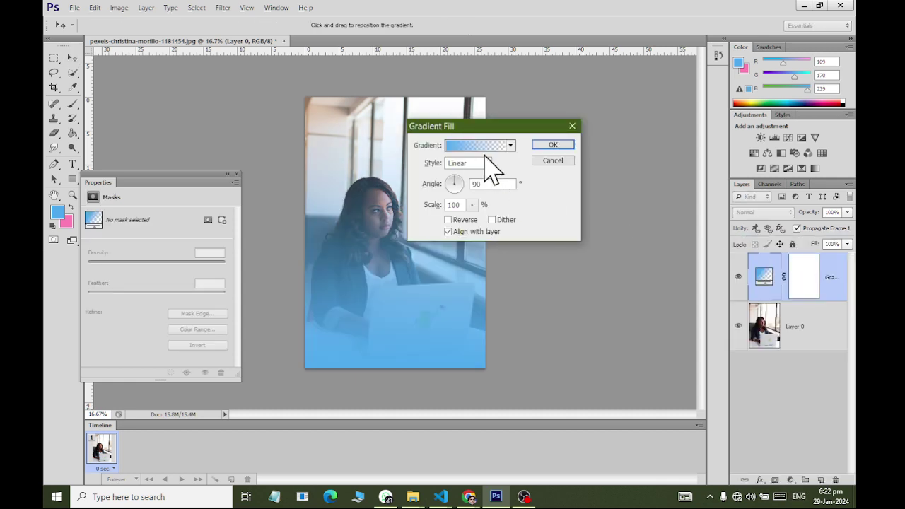
{"action": "left_click", "coordinate": [464, 147]}
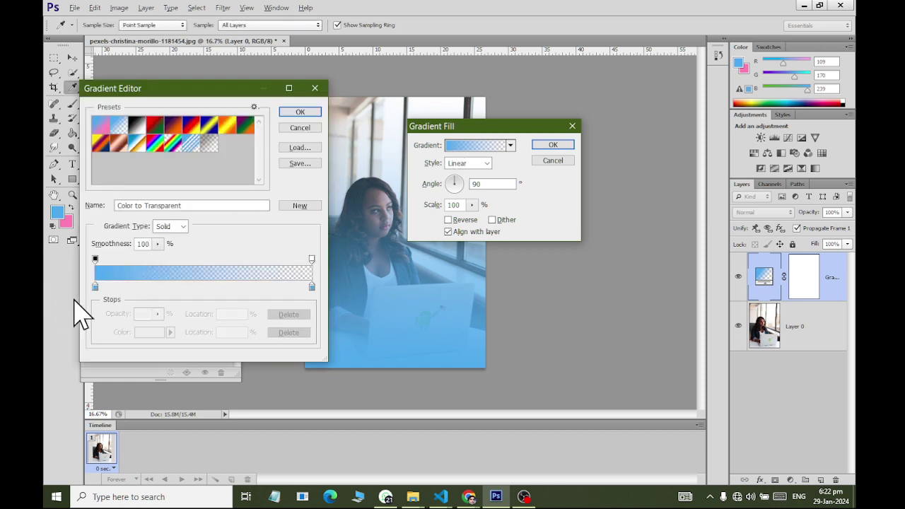
{"action": "left_click", "coordinate": [95, 286]}
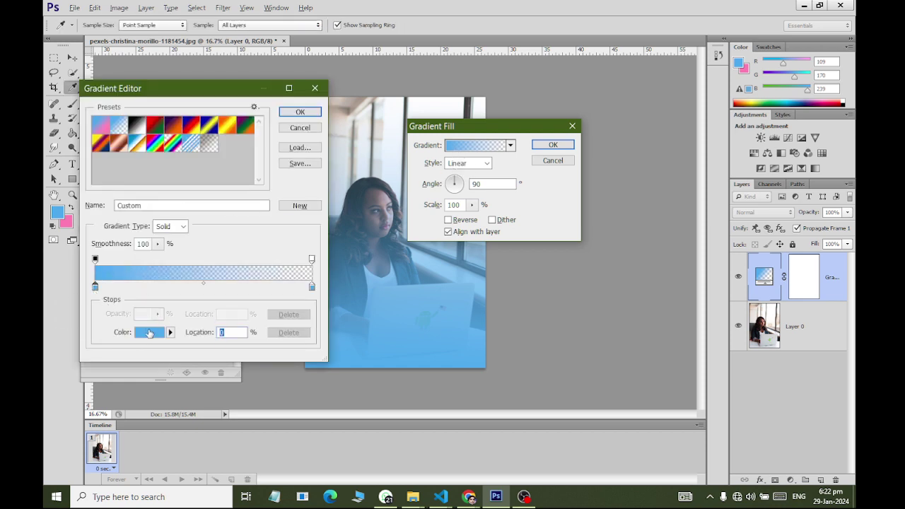
{"action": "left_click", "coordinate": [150, 332]}
{"action": "left_click_drag", "start_coordinate": [547, 179], "coordinate": [622, 91]}
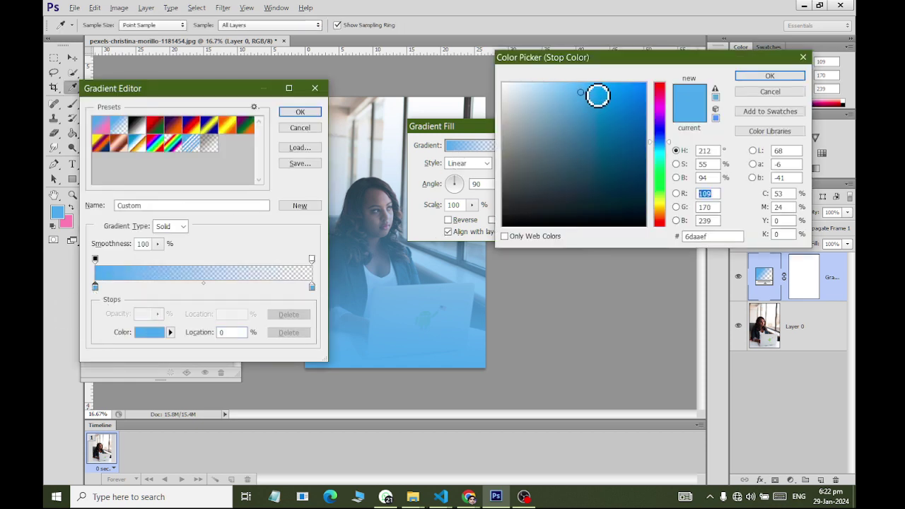
{"action": "left_click", "coordinate": [781, 76]}
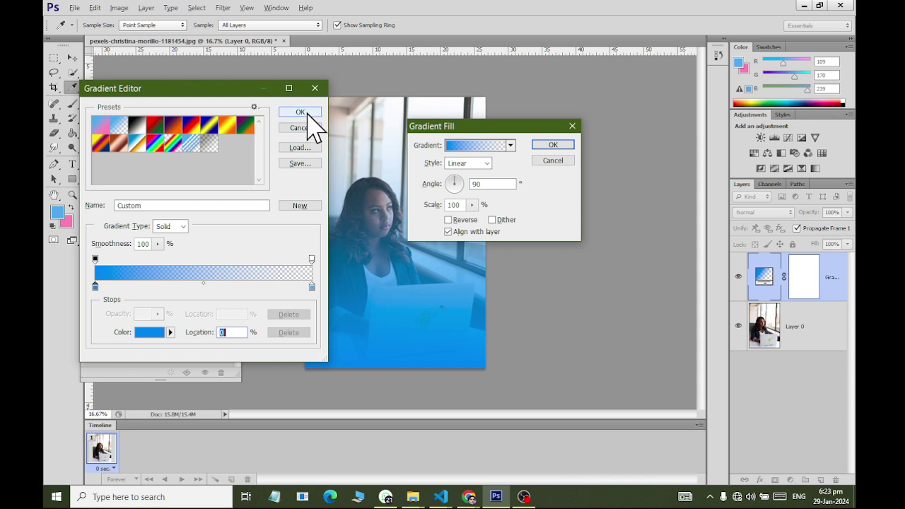
{"action": "left_click", "coordinate": [306, 112]}
Step: Set the gradient angle to 180° and apply the fill
{"action": "double_click", "coordinate": [488, 184]}
{"action": "type", "text": "180"}
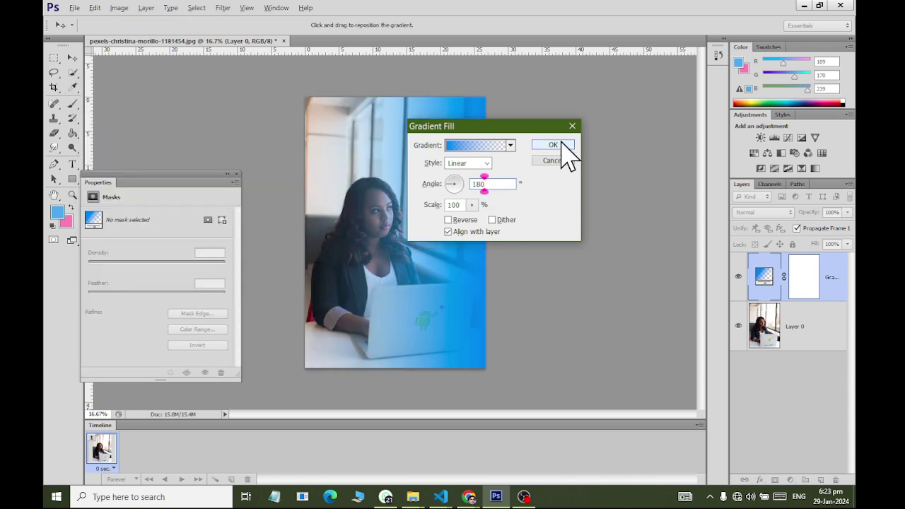
{"action": "double_click", "coordinate": [489, 184]}
{"action": "type", "text": "0"}
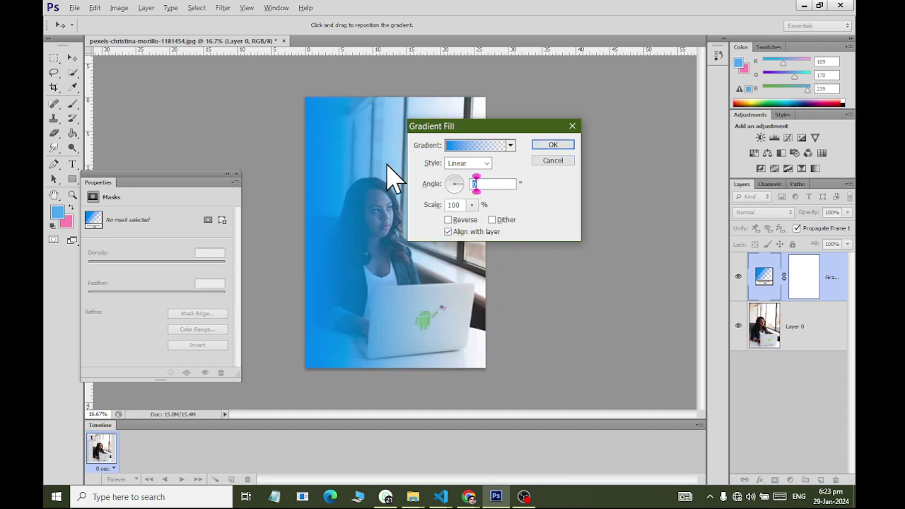
{"action": "type", "text": "80"}
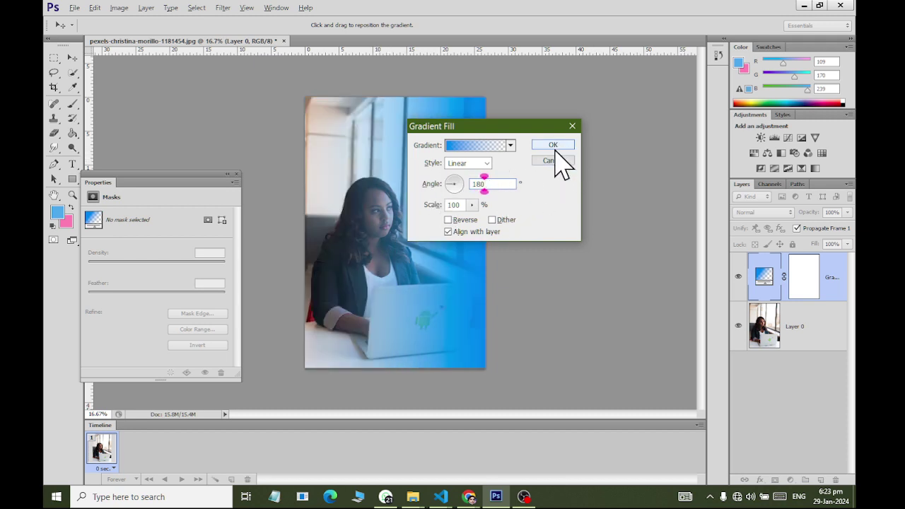
{"action": "left_click", "coordinate": [552, 145]}
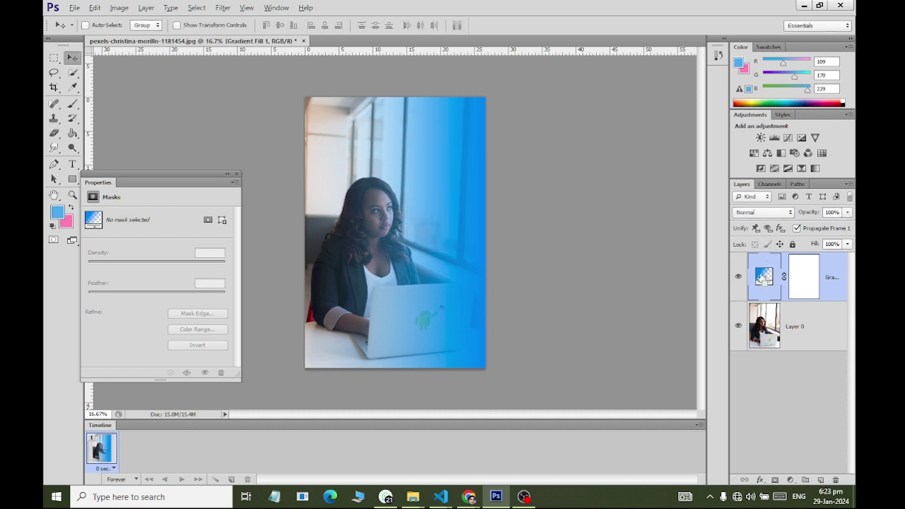
Step: Duplicate the gradient fill layer and change the copy's left stop to red #d33b0c
{"action": "key", "text": "ctrl+j"}
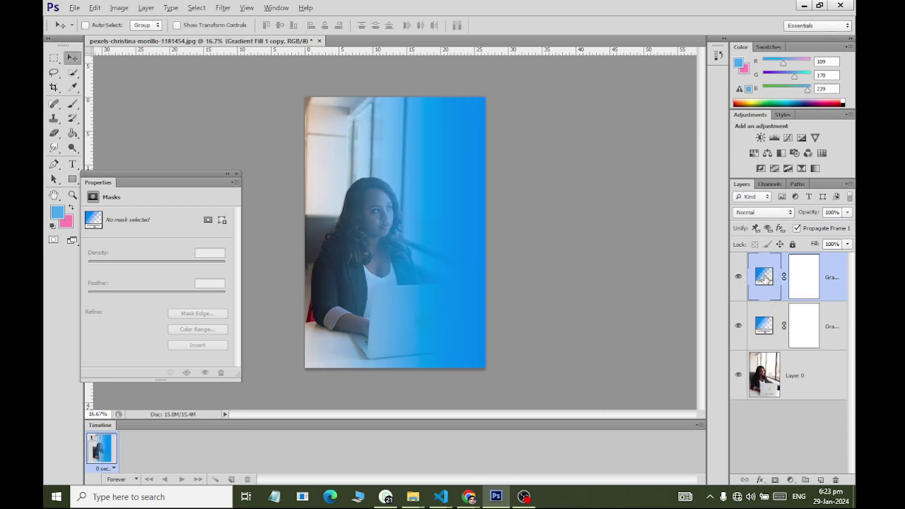
{"action": "double_click", "coordinate": [764, 278]}
{"action": "left_click", "coordinate": [449, 146]}
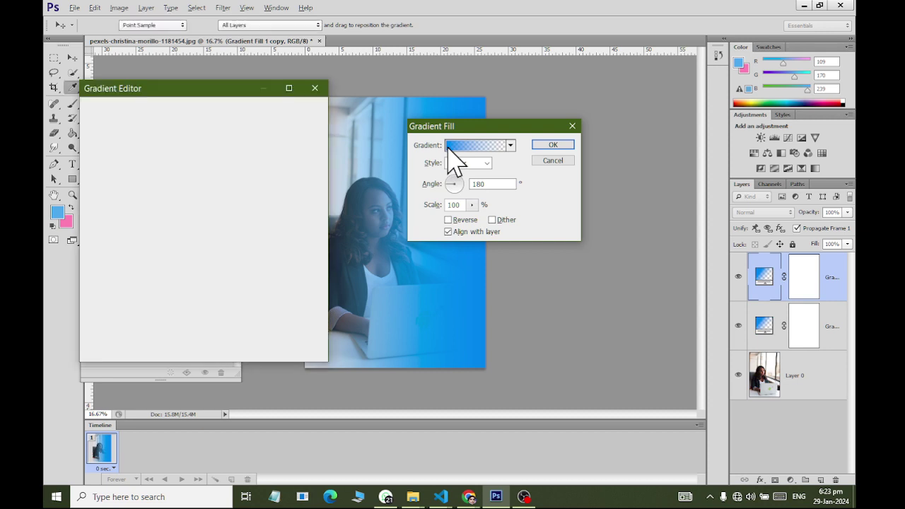
{"action": "left_click", "coordinate": [95, 286]}
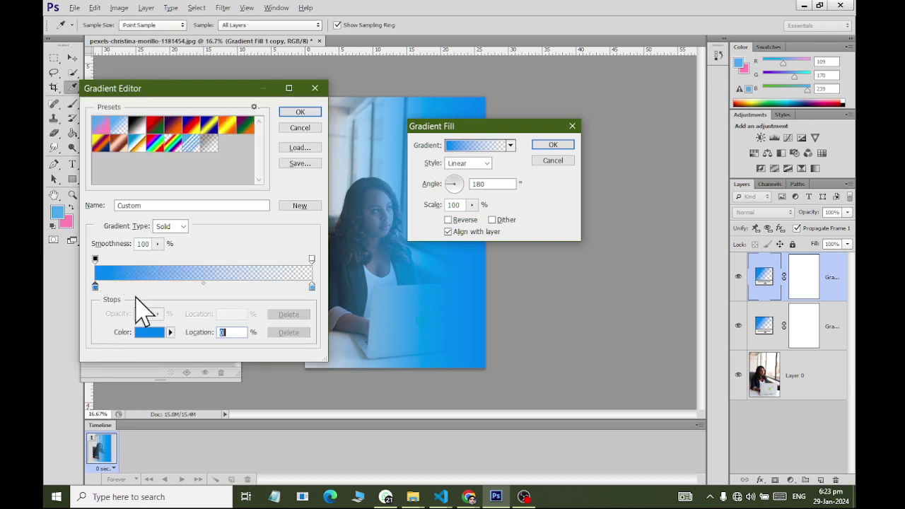
{"action": "left_click", "coordinate": [149, 332]}
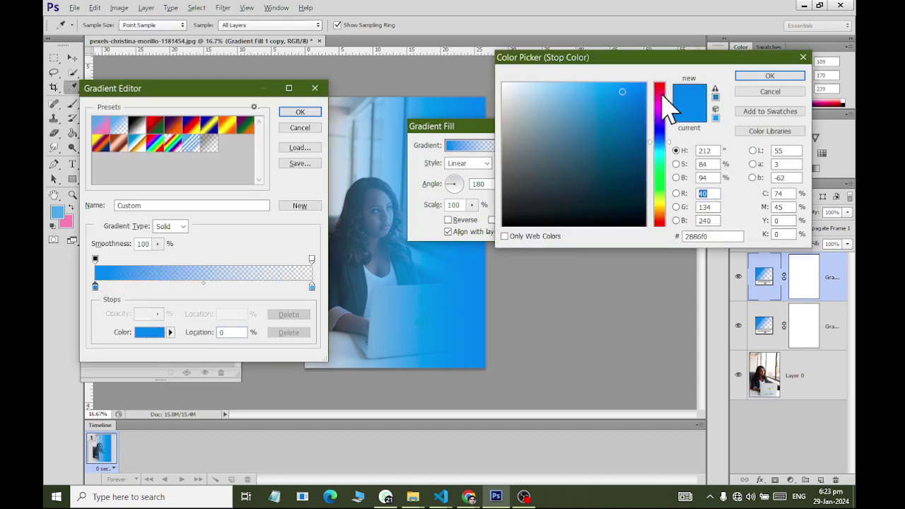
{"action": "left_click_drag", "start_coordinate": [659, 141], "coordinate": [659, 91]}
{"action": "left_click", "coordinate": [635, 96]}
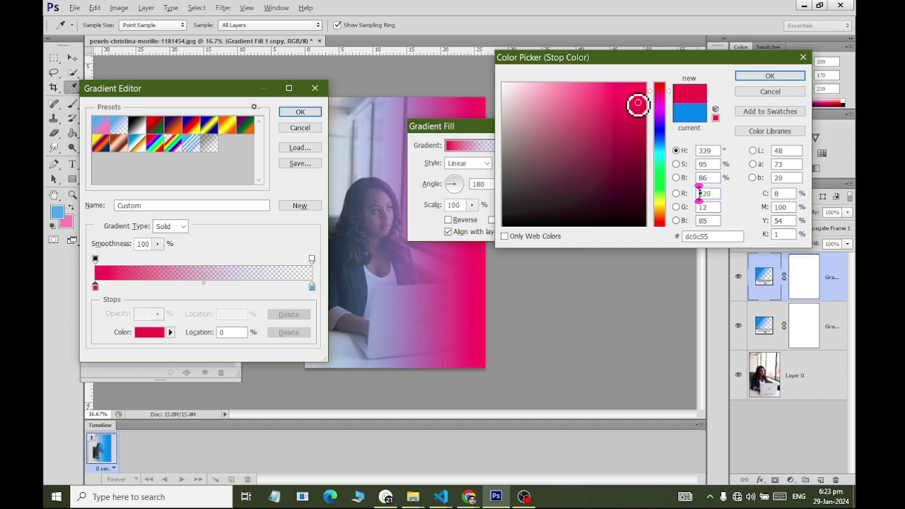
{"action": "left_click", "coordinate": [663, 216]}
{"action": "left_click", "coordinate": [664, 220]}
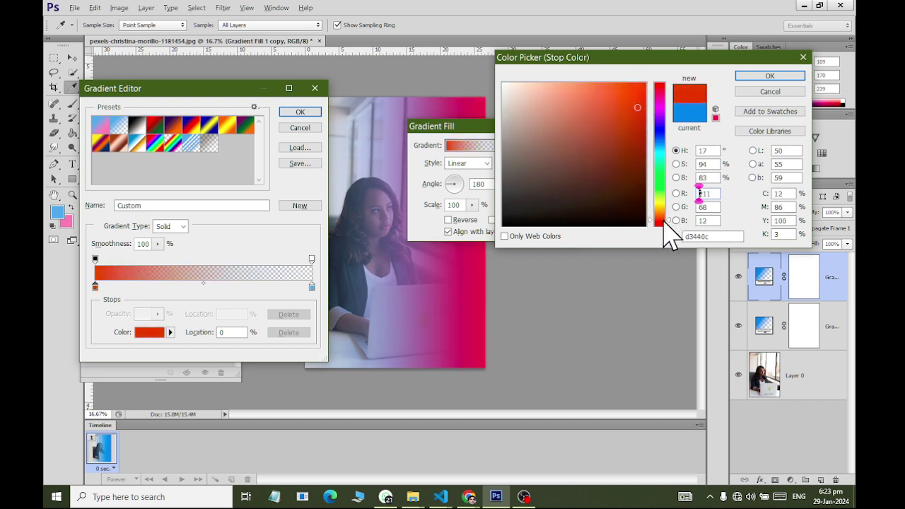
{"action": "left_click", "coordinate": [761, 76]}
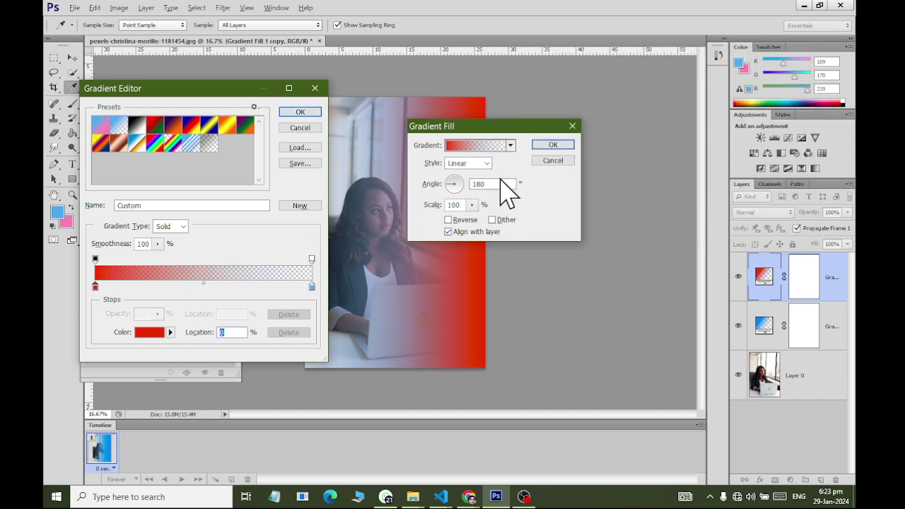
{"action": "left_click", "coordinate": [303, 113]}
Step: Set the copy's gradient angle to 0° and apply it
{"action": "left_click", "coordinate": [484, 184]}
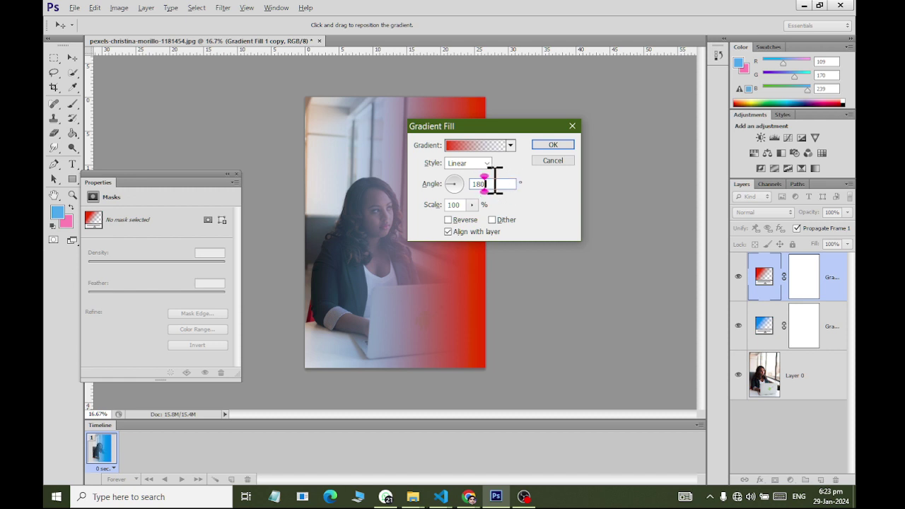
{"action": "type", "text": "0"}
{"action": "left_click", "coordinate": [555, 145]}
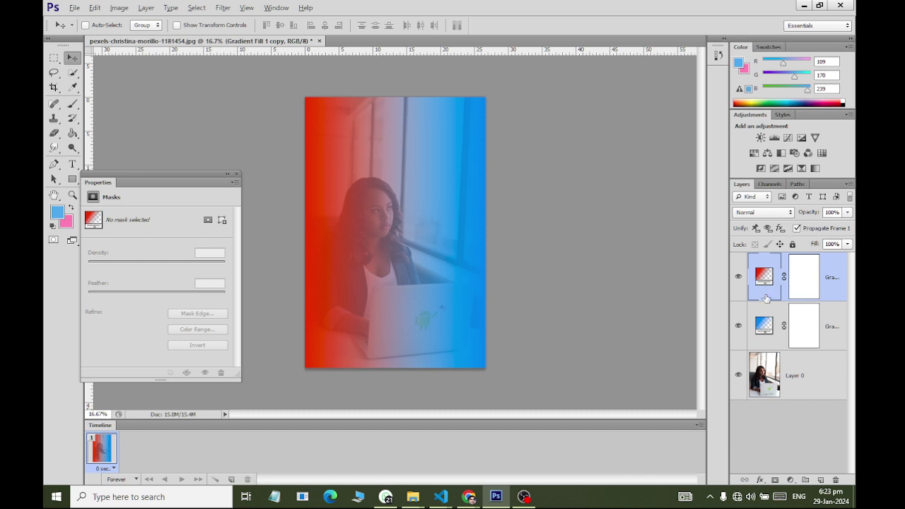
Step: Select both gradient layers, lower their fill, and set their blend mode to Color
{"action": "left_click", "coordinate": [773, 332], "text": "shift"}
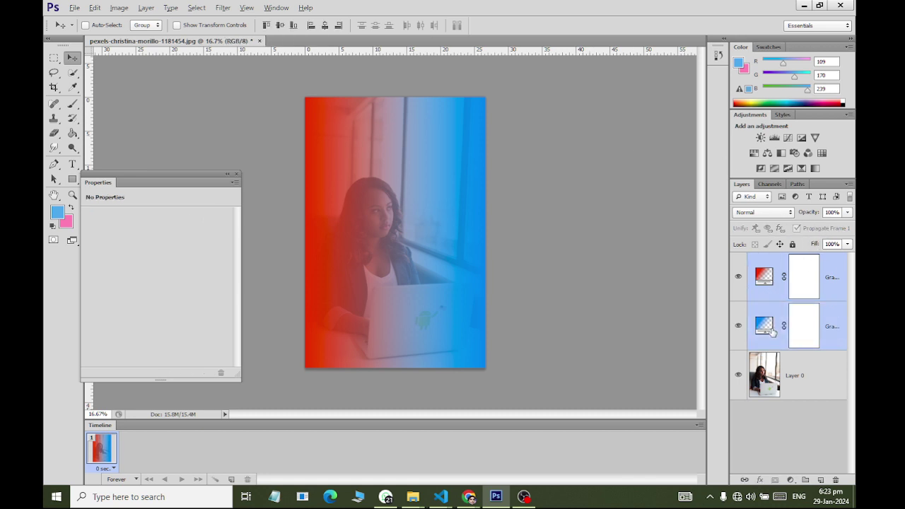
{"action": "left_click", "coordinate": [848, 245]}
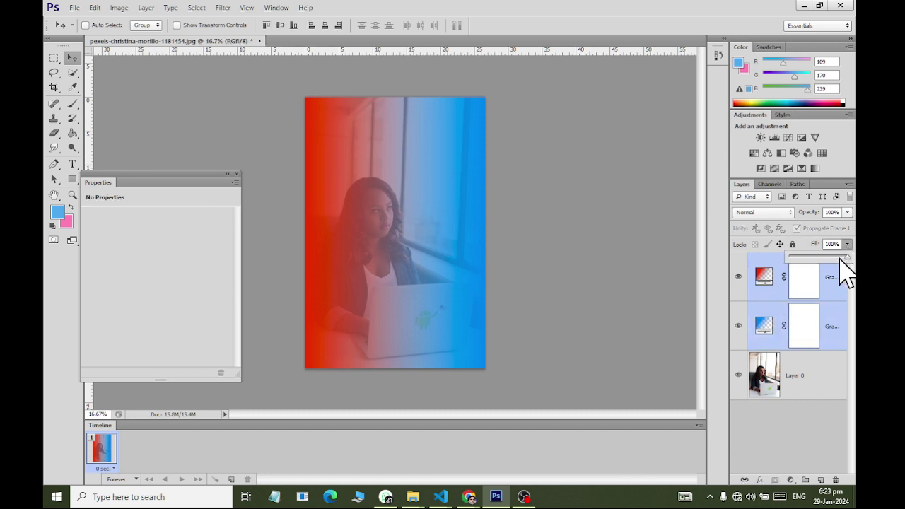
{"action": "left_click_drag", "start_coordinate": [841, 259], "coordinate": [826, 257]}
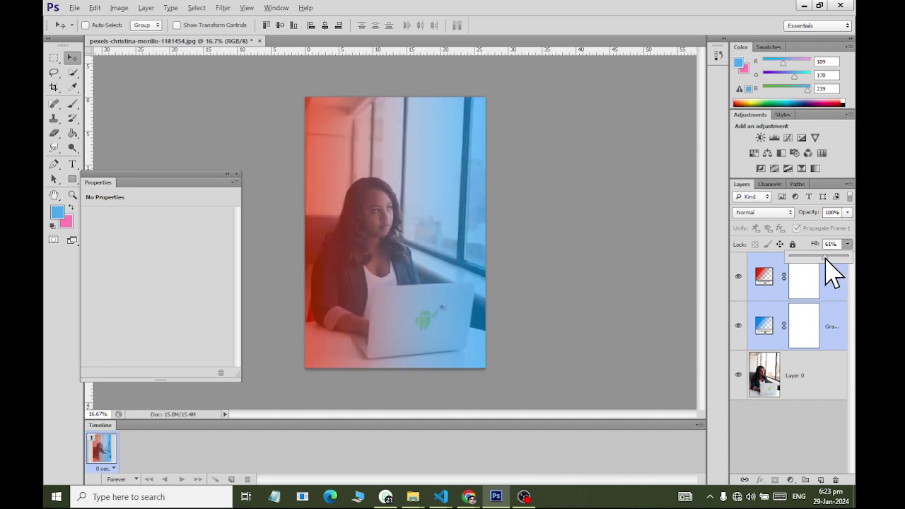
{"action": "left_click", "coordinate": [767, 212]}
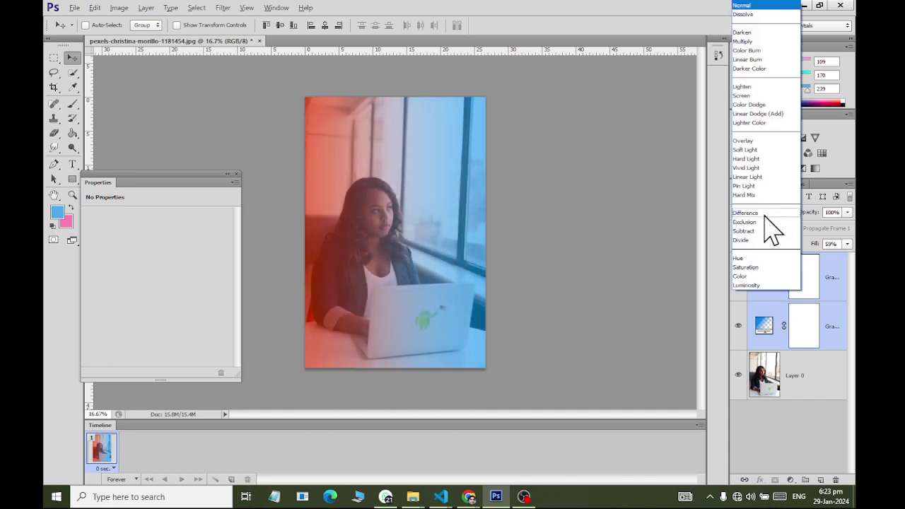
{"action": "left_click", "coordinate": [768, 276]}
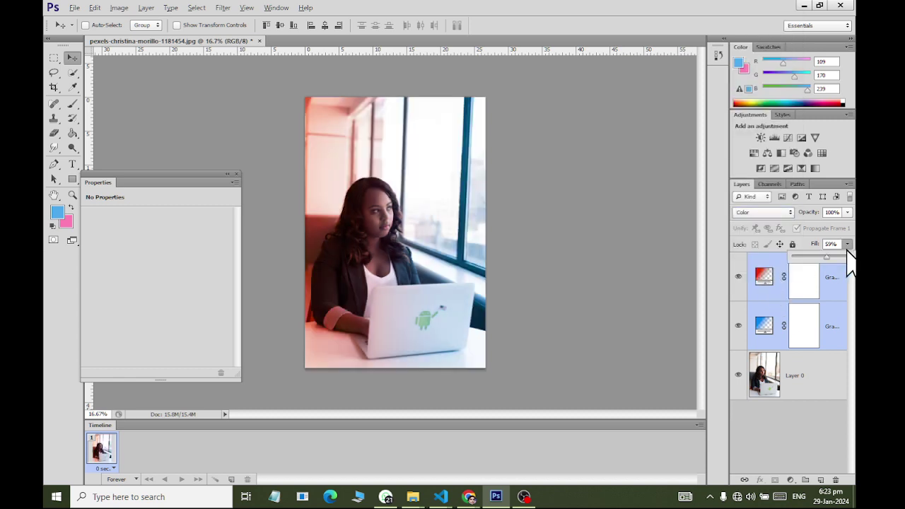
Step: Fine-tune the gradient layers' fill percentage and toggle one layer's visibility to compare
{"action": "left_click", "coordinate": [832, 244]}
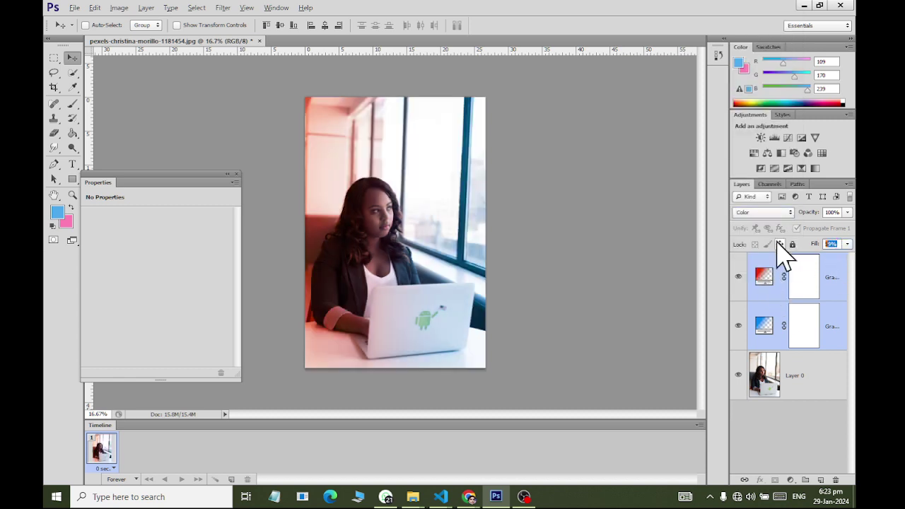
{"action": "type", "text": "100"}
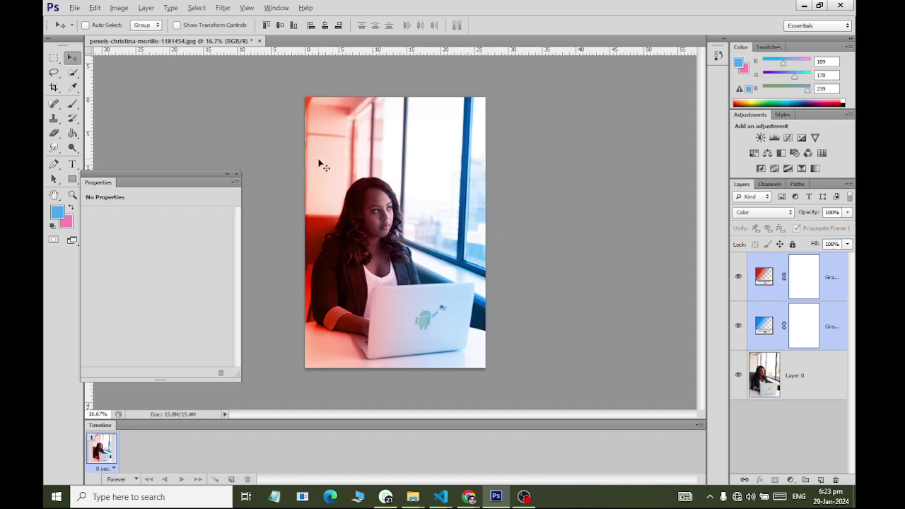
{"action": "left_click", "coordinate": [848, 244]}
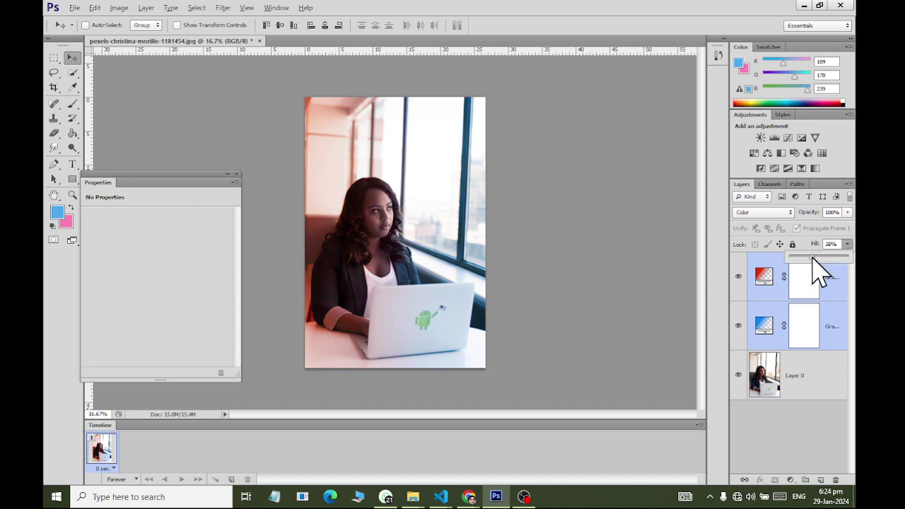
{"action": "left_click", "coordinate": [739, 277]}
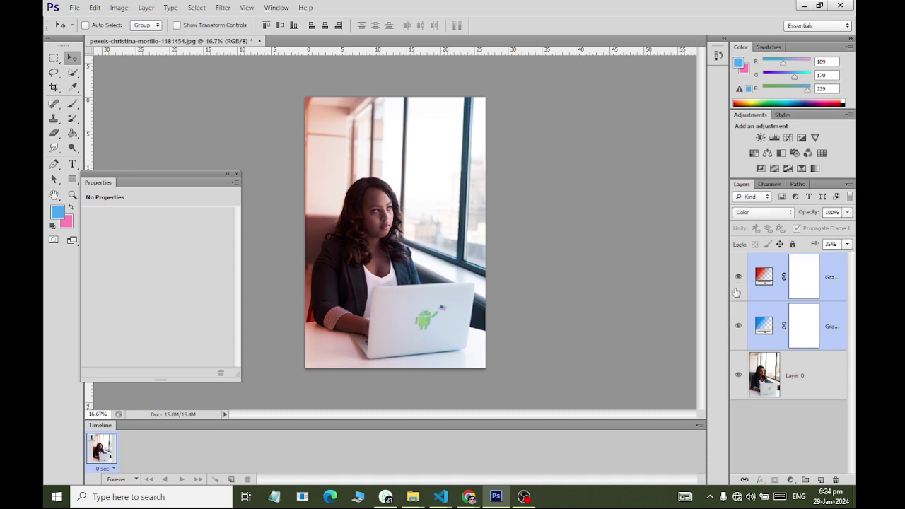
{"action": "left_click", "coordinate": [737, 283]}
{"action": "left_click", "coordinate": [739, 275]}
Step: Open 619f3eed-8731-406e-bbc2-e727df74a276.png from the Documents 'latest' folder
{"action": "key", "text": "ctrl+o"}
{"action": "scroll", "coordinate": [559, 262], "scroll_direction": "down", "scroll_amount": 3}
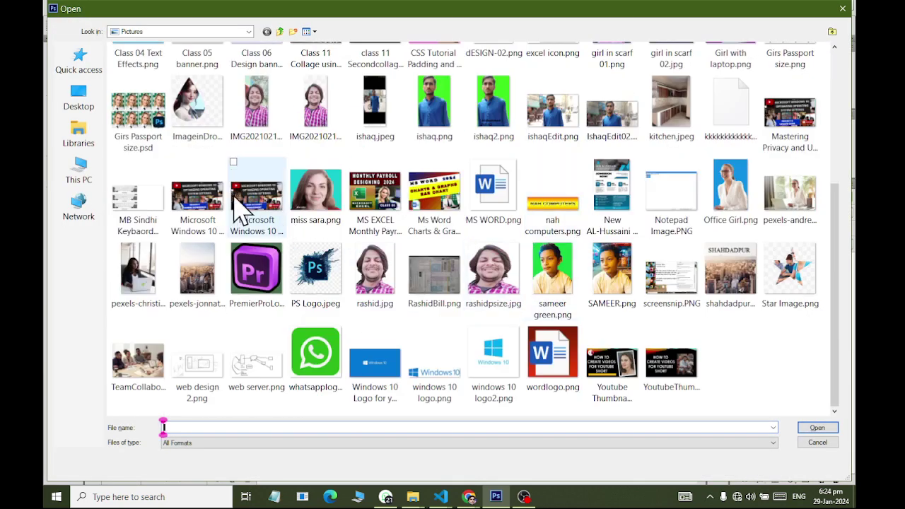
{"action": "left_click", "coordinate": [78, 134]}
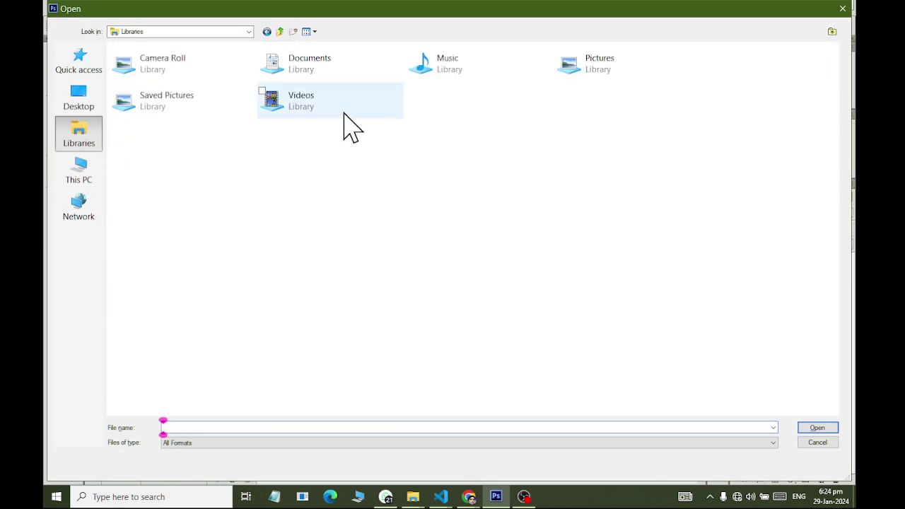
{"action": "double_click", "coordinate": [320, 83]}
{"action": "type", "text": "latest"}
{"action": "key", "text": "Return"}
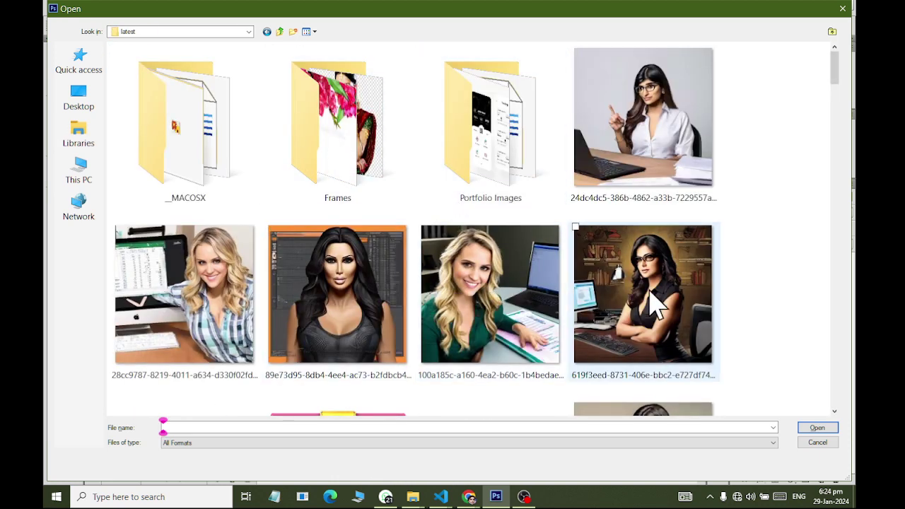
{"action": "double_click", "coordinate": [654, 304]}
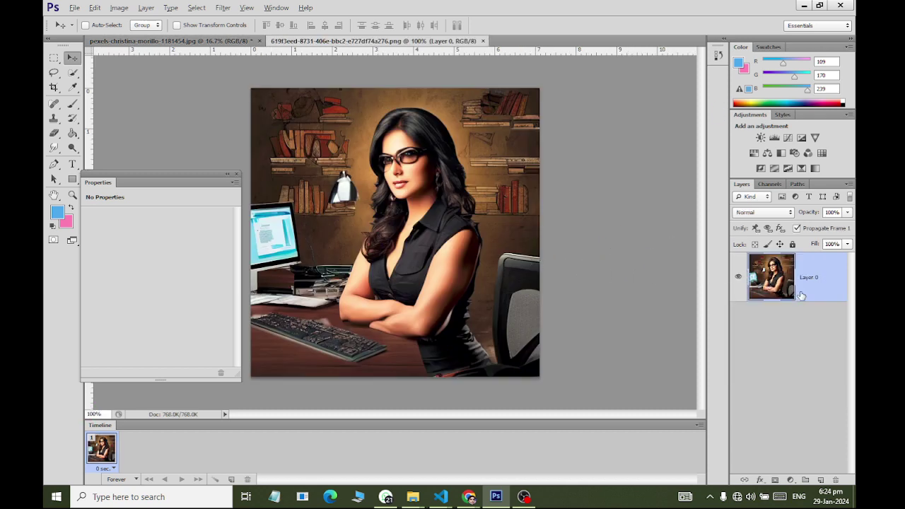
Step: Add a Gradient fill layer over the desk photo, set its angle, and duplicate it
{"action": "left_click", "coordinate": [791, 480]}
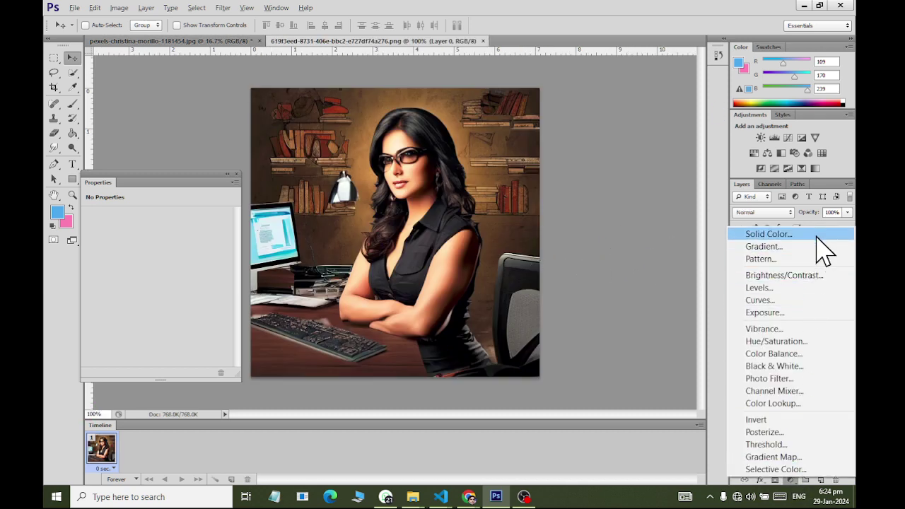
{"action": "left_click", "coordinate": [821, 247]}
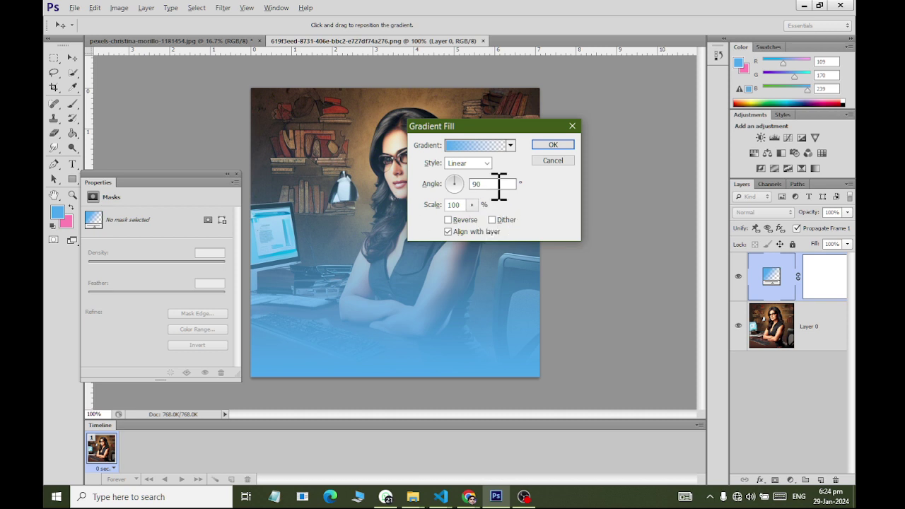
{"action": "type", "text": "1"}
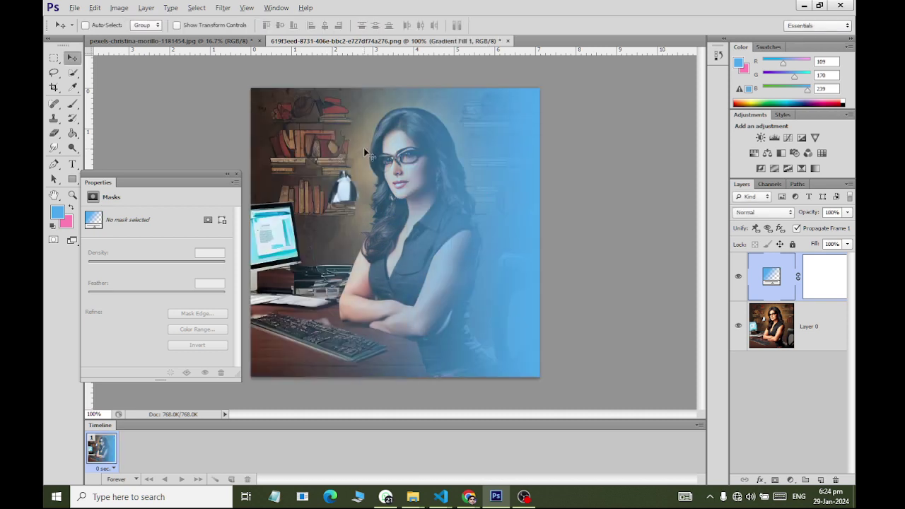
{"action": "key", "text": "ctrl+j"}
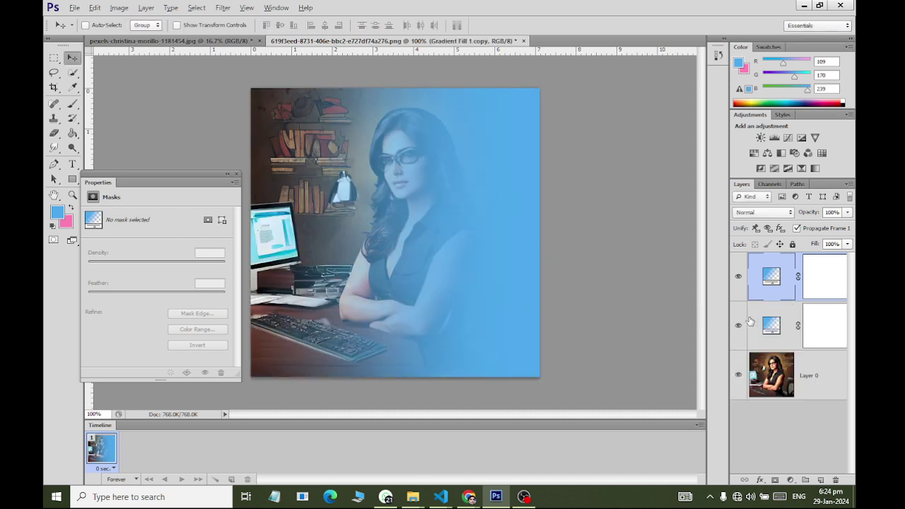
Step: Change the lower gradient copy to a 0° angle with a strong red left colour stop
{"action": "double_click", "coordinate": [772, 326]}
{"action": "double_click", "coordinate": [485, 184]}
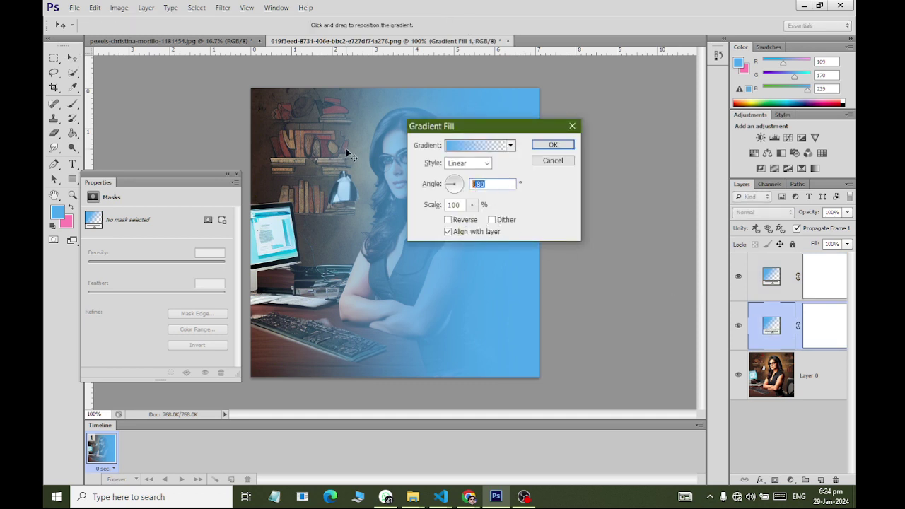
{"action": "type", "text": "0"}
{"action": "left_click", "coordinate": [460, 145]}
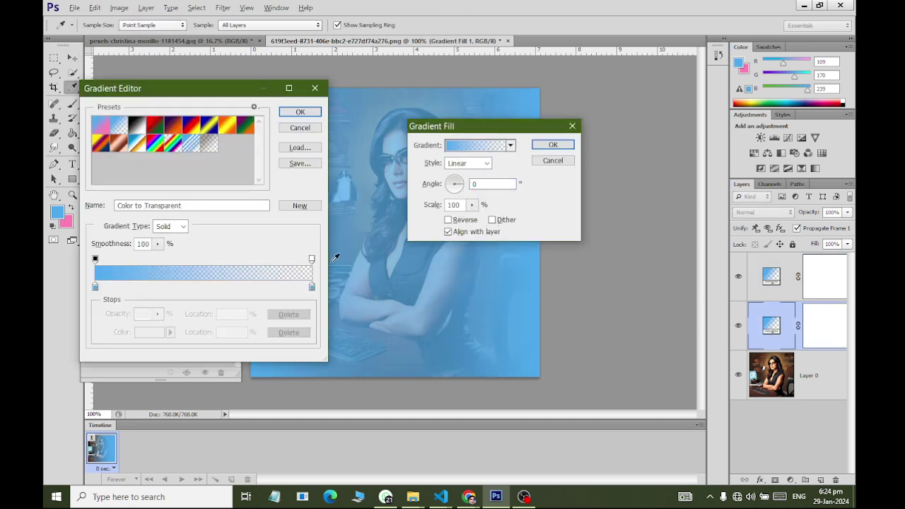
{"action": "left_click", "coordinate": [96, 286]}
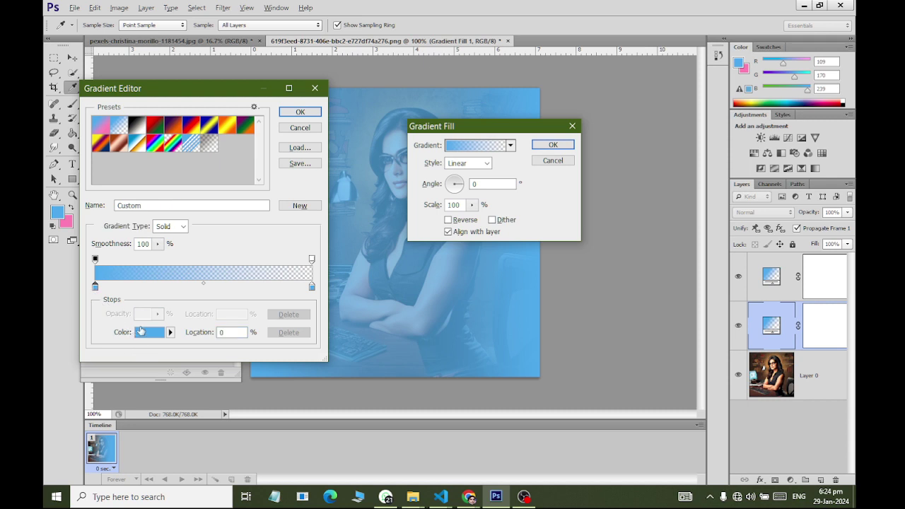
{"action": "left_click", "coordinate": [149, 331]}
{"action": "left_click", "coordinate": [660, 220]}
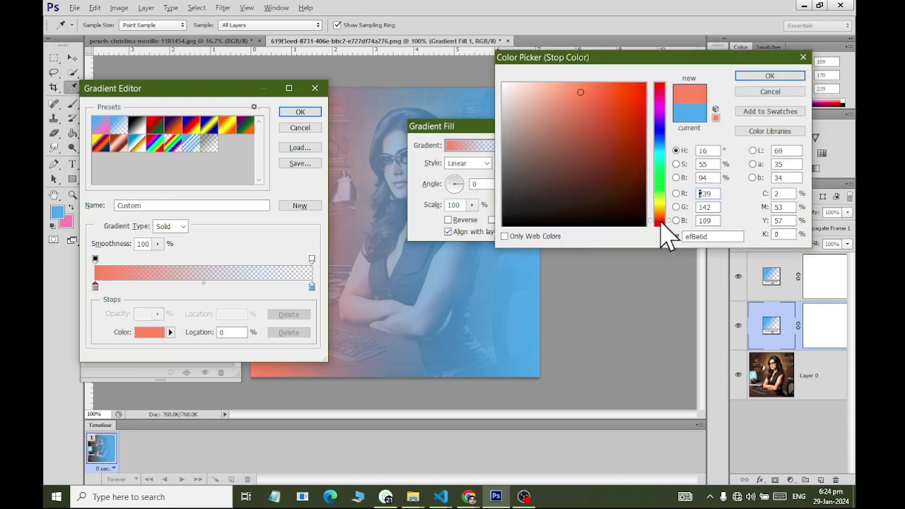
{"action": "left_click", "coordinate": [634, 121]}
{"action": "left_click", "coordinate": [770, 75]}
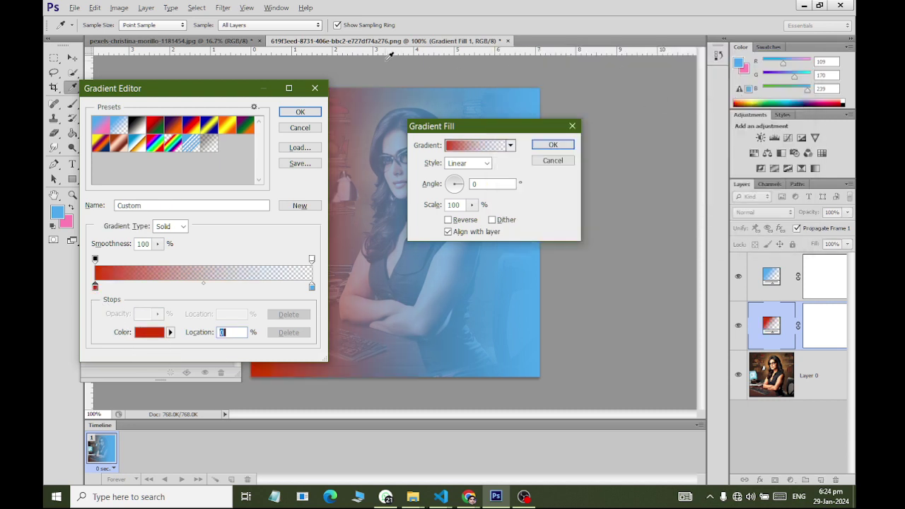
{"action": "left_click", "coordinate": [300, 112]}
{"action": "left_click", "coordinate": [554, 145]}
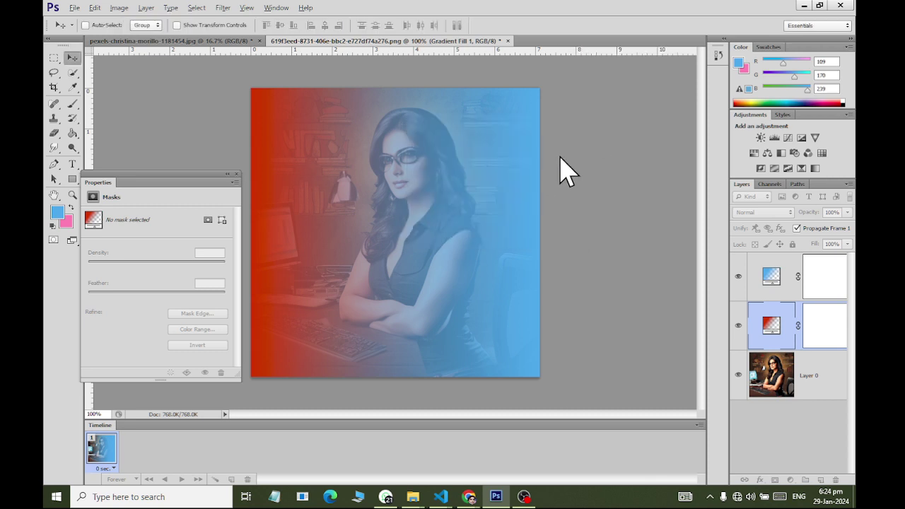
Step: Turn the lower layer's mask back on and select both gradient layers together
{"action": "left_click", "coordinate": [792, 277]}
{"action": "left_click", "coordinate": [809, 324], "text": "shift"}
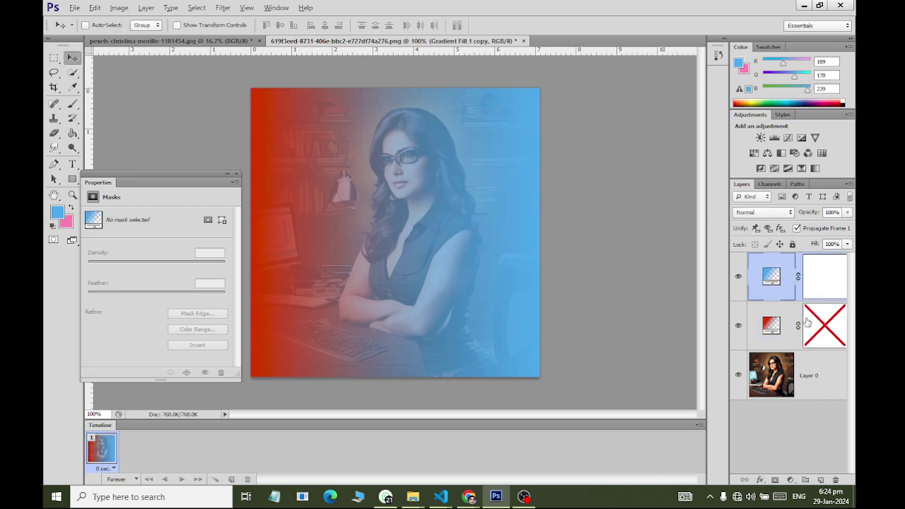
{"action": "left_click", "coordinate": [826, 335], "text": "shift"}
{"action": "left_click", "coordinate": [786, 276], "text": "shift"}
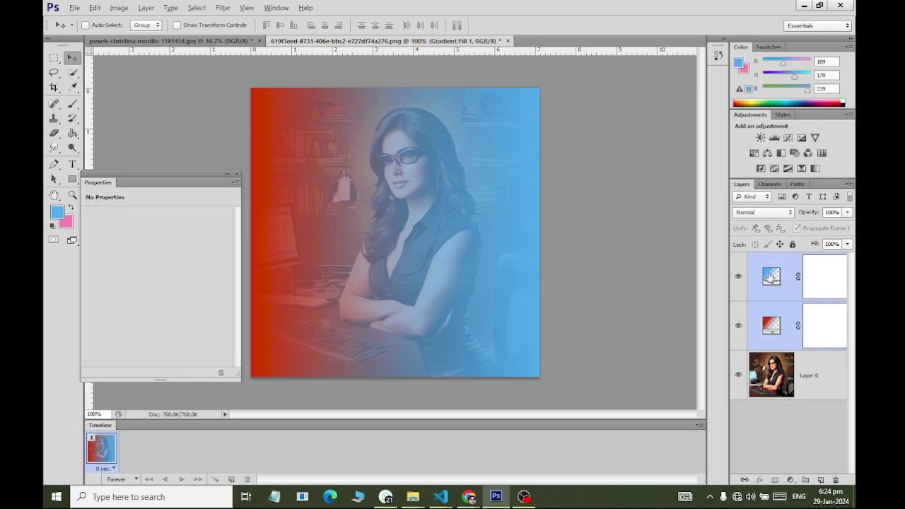
Step: Set both gradient layers to Color blend mode at 58% fill, then hide them to compare
{"action": "left_click", "coordinate": [777, 213]}
{"action": "left_click", "coordinate": [785, 281]}
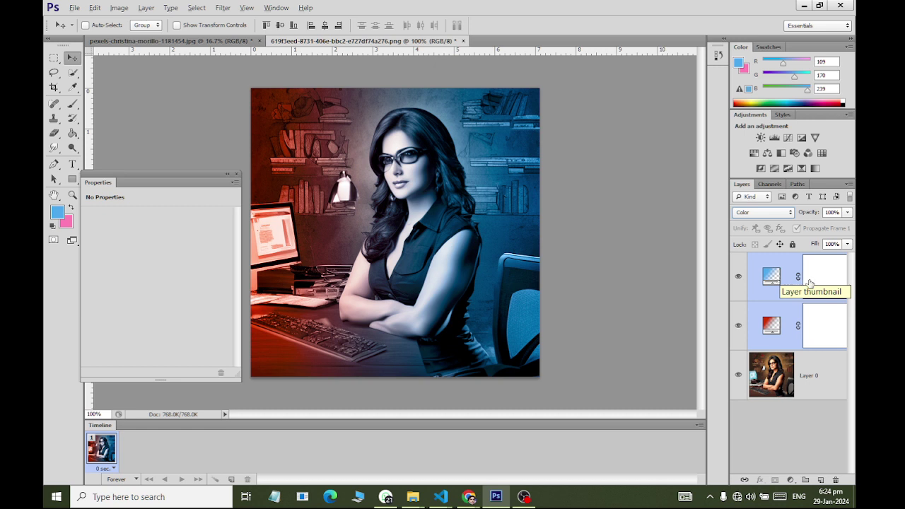
{"action": "left_click", "coordinate": [846, 246]}
{"action": "left_click_drag", "start_coordinate": [845, 256], "coordinate": [824, 259]}
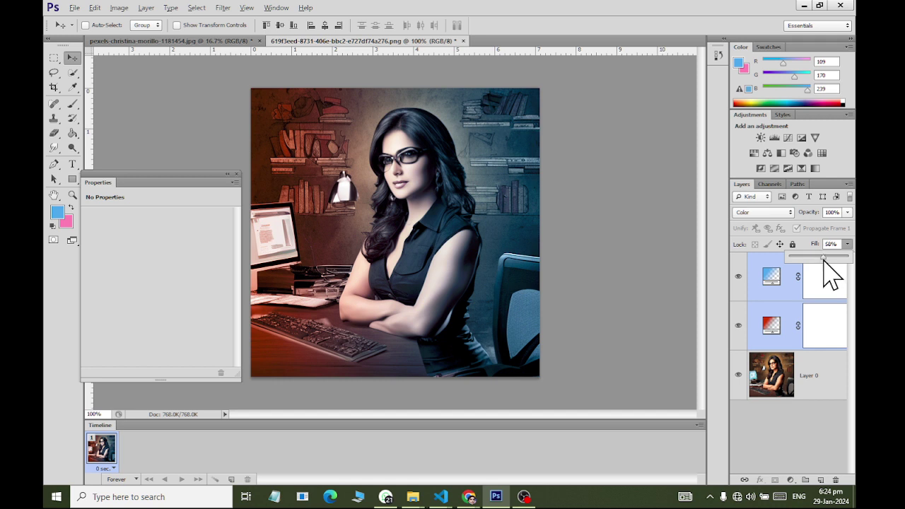
{"action": "left_click", "coordinate": [535, 375]}
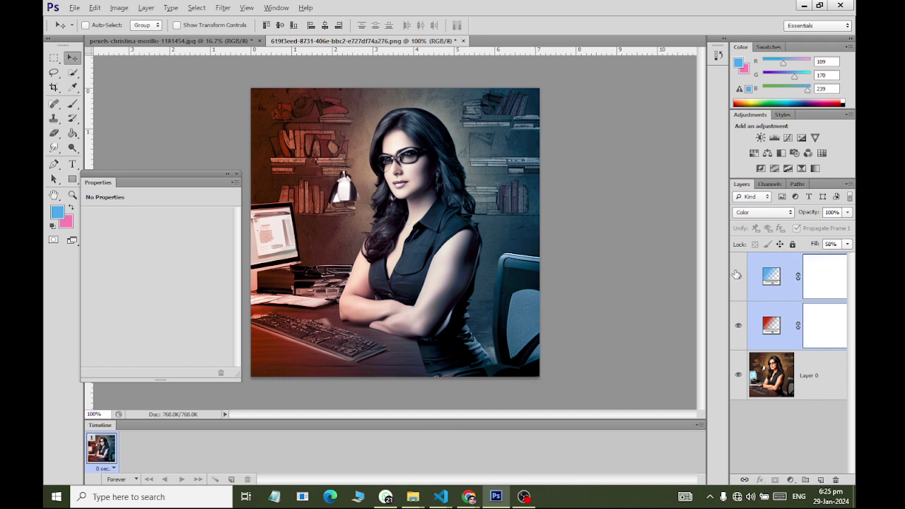
{"action": "mouse_move", "coordinate": [737, 274]}
{"action": "left_mouse_down"}
{"action": "mouse_move", "coordinate": [738, 329]}
{"action": "mouse_move", "coordinate": [738, 281]}
{"action": "left_mouse_up"}
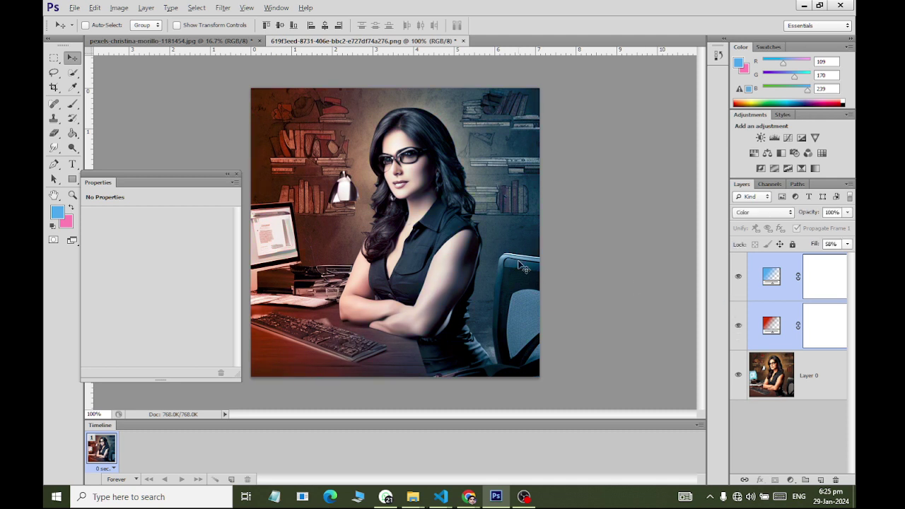